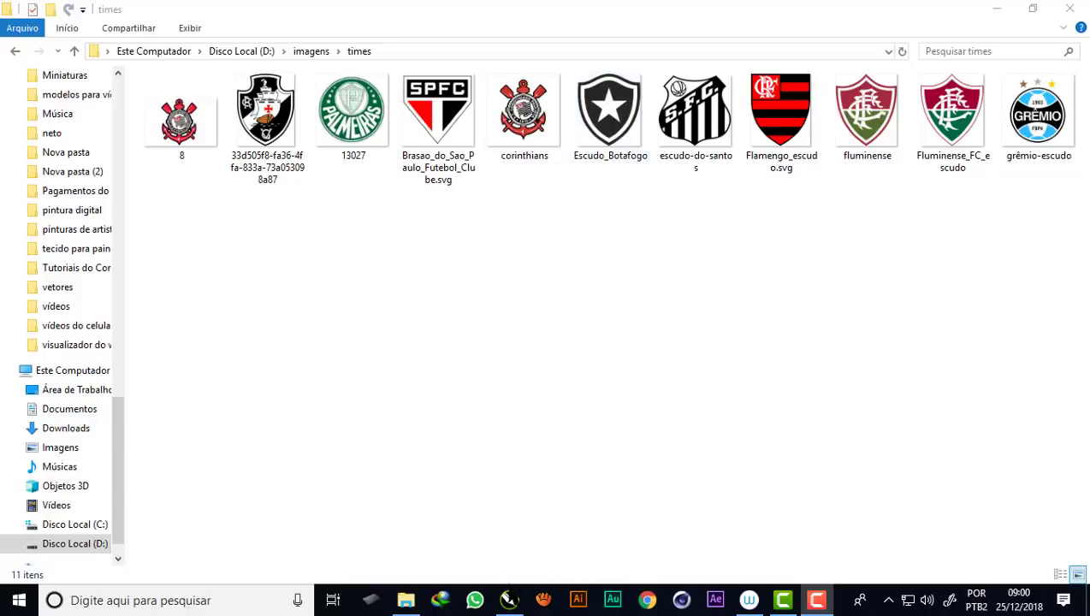
# Step: Create a new blank A3 portrait document (297 × 420 mm) with the Personalizado preset
pyautogui.click(509, 599)
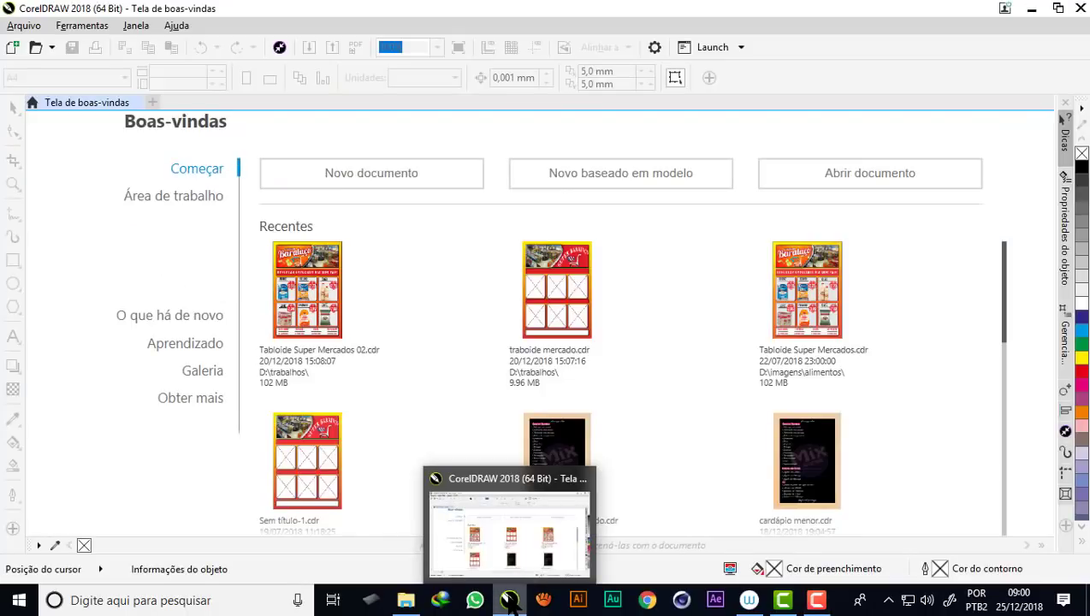
pyautogui.click(379, 184)
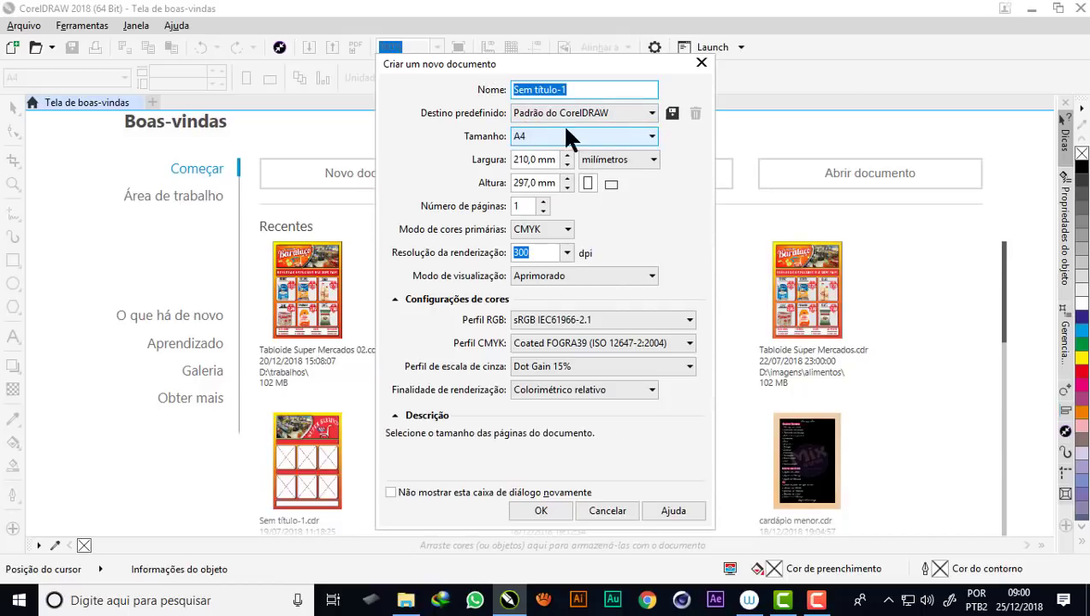
pyautogui.click(652, 136)
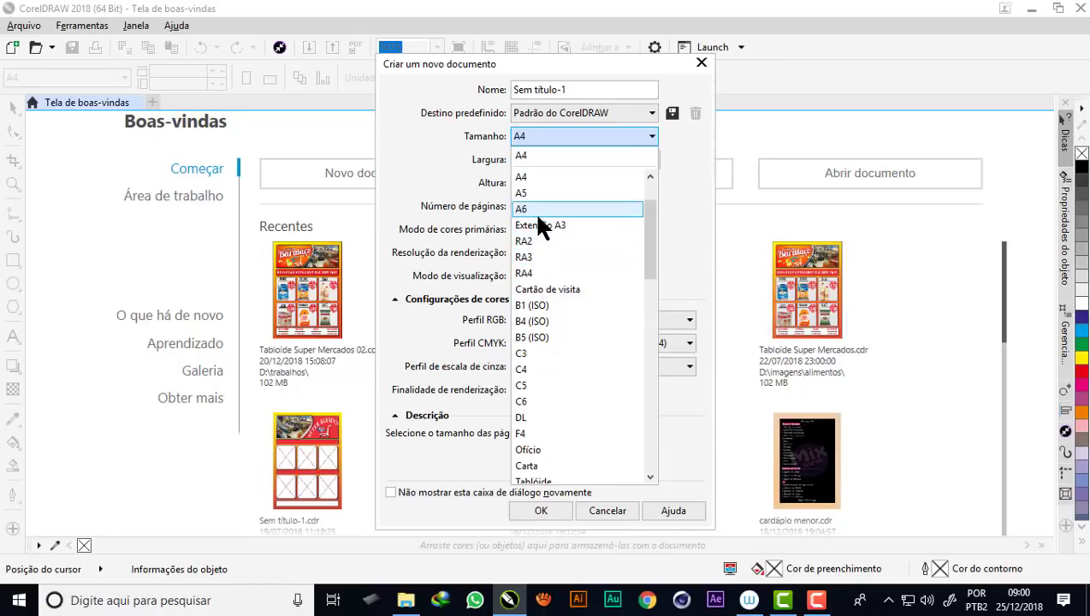
pyautogui.scroll(2, 548, 174)
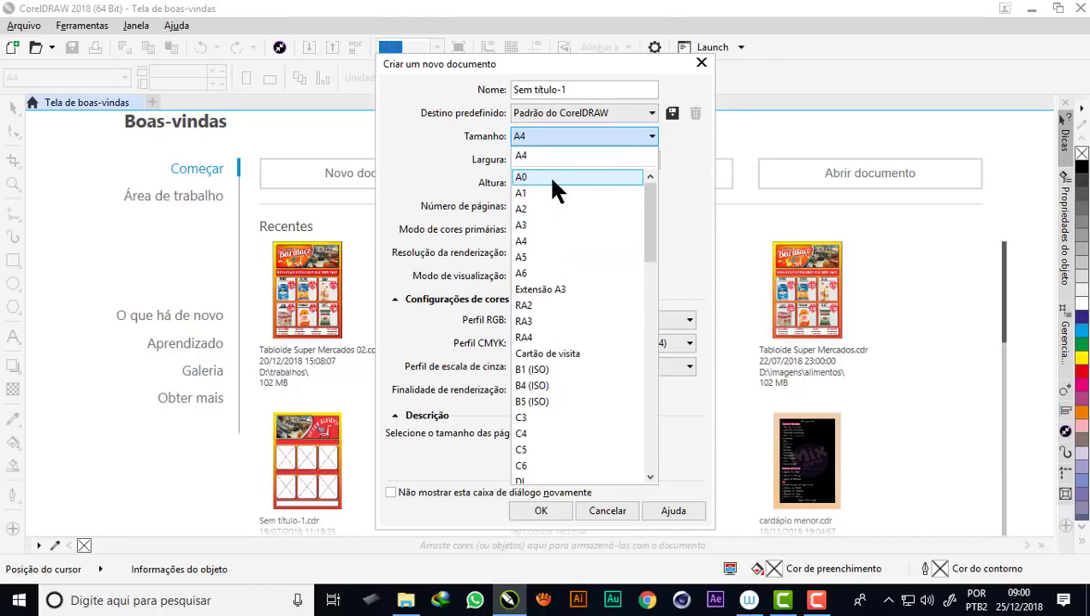
pyautogui.click(532, 225)
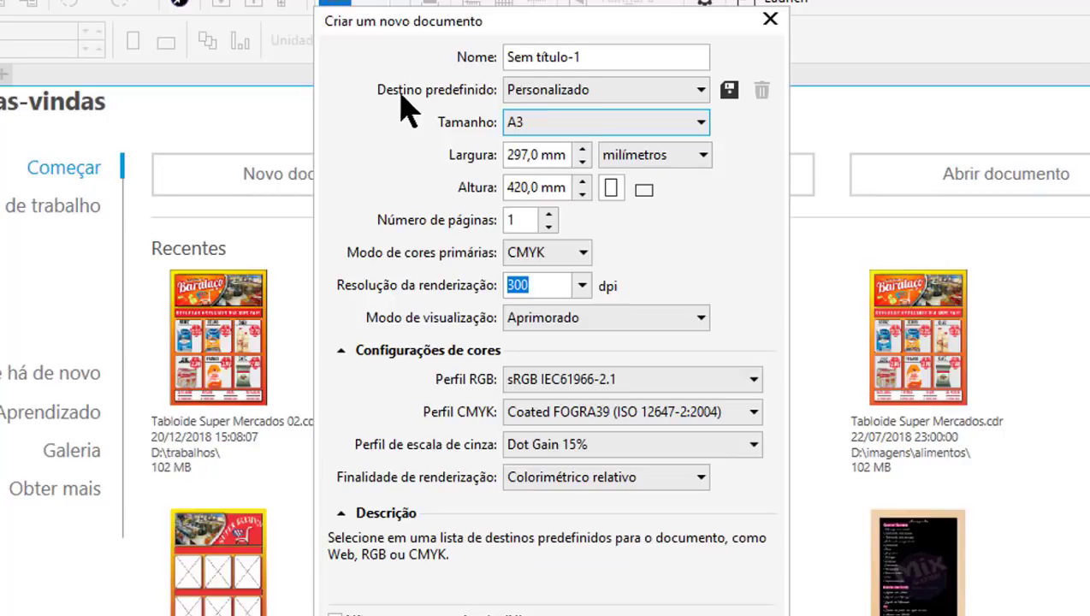
pyautogui.click(683, 93)
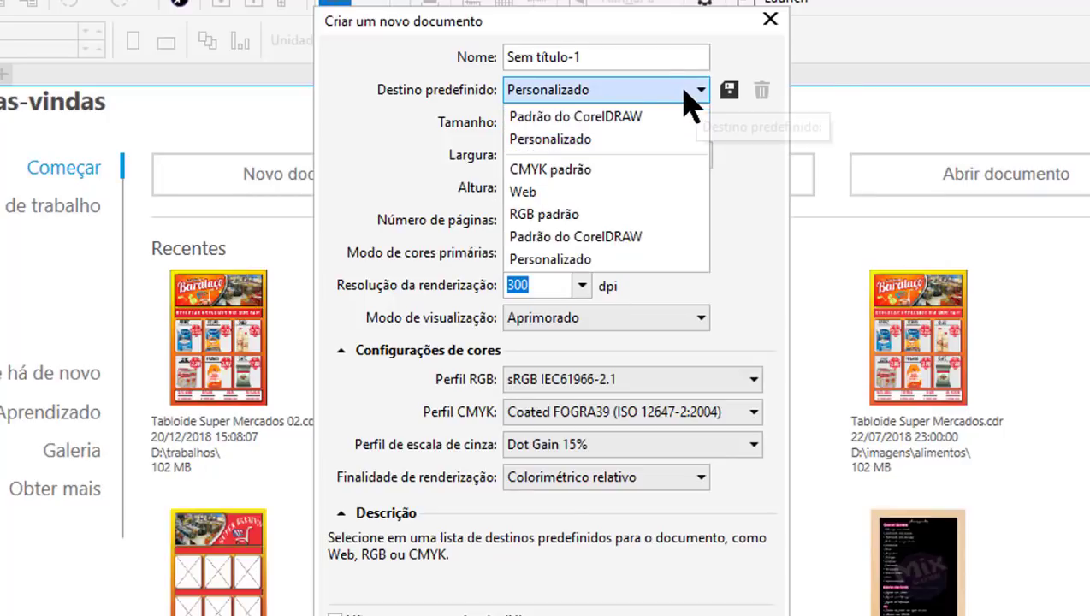
pyautogui.click(391, 157)
pyautogui.press('Return')
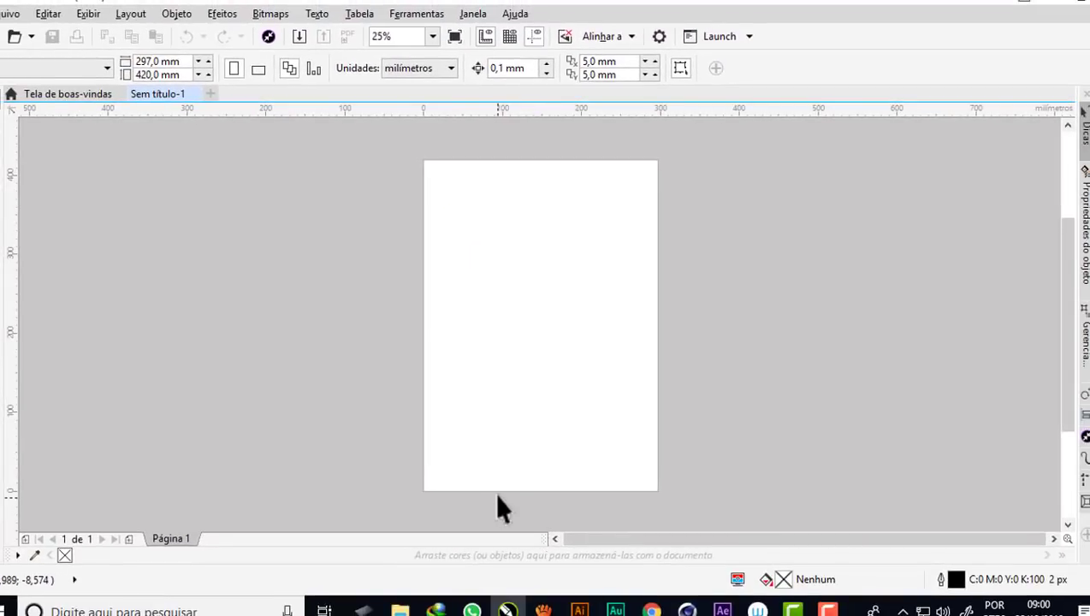
# Step: Import the Escudo_Botafogo image from D:\imagens\times
pyautogui.click(298, 37)
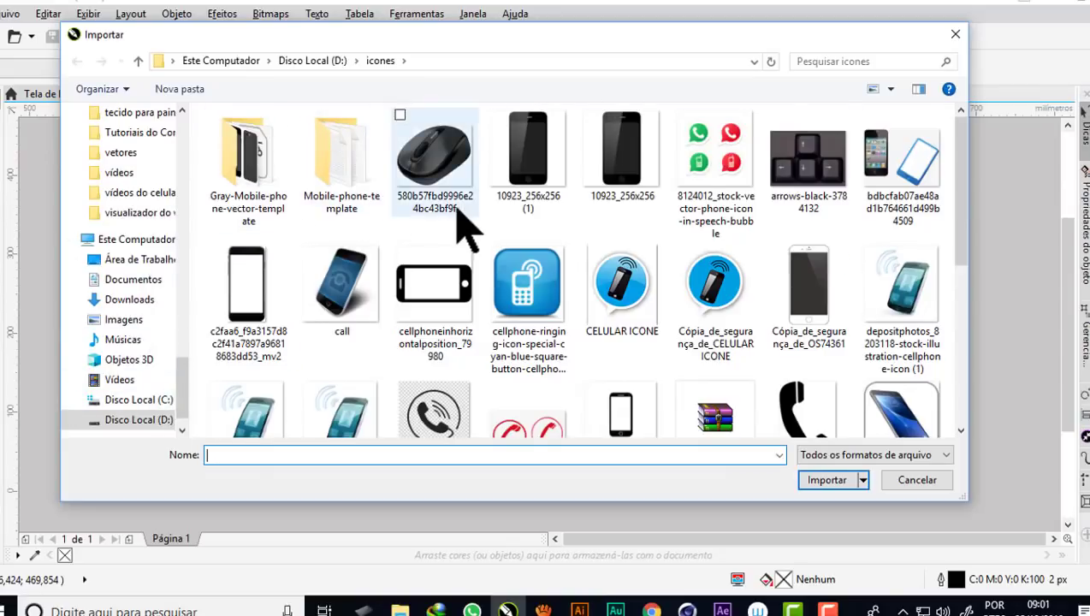
pyautogui.scroll(-3, 461, 205)
pyautogui.scroll(3, 493, 182)
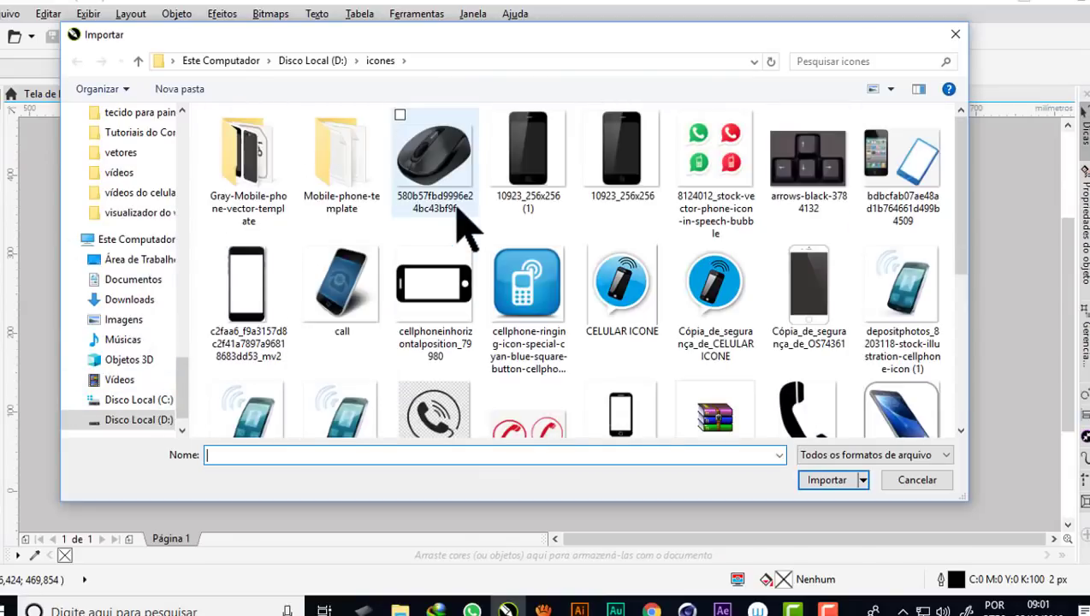
pyautogui.click(313, 61)
pyautogui.doubleClick(901, 365)
pyautogui.doubleClick(896, 207)
pyautogui.click(721, 206)
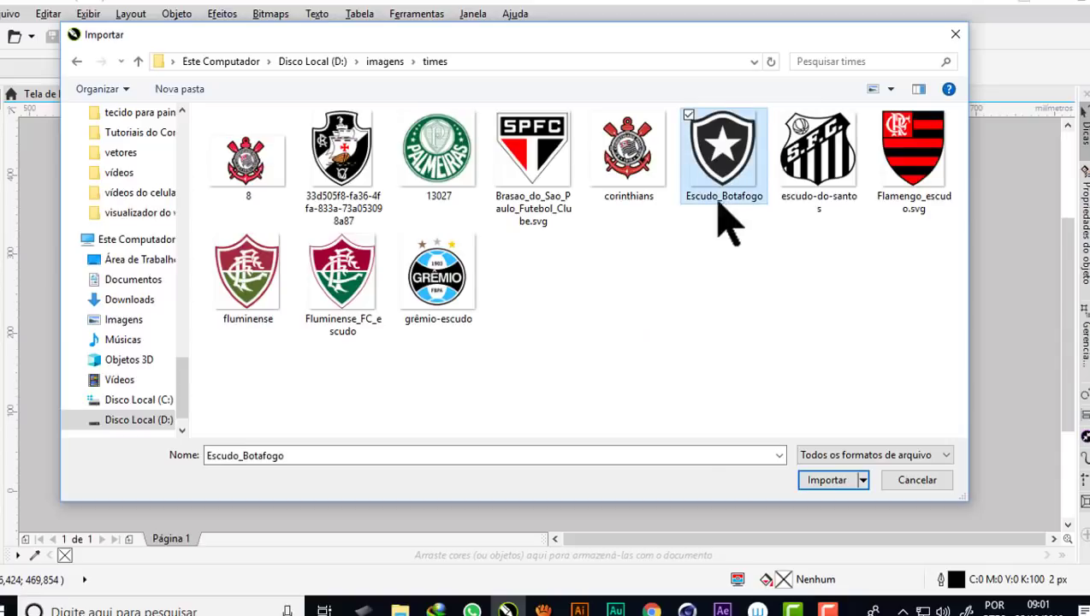
pyautogui.click(828, 480)
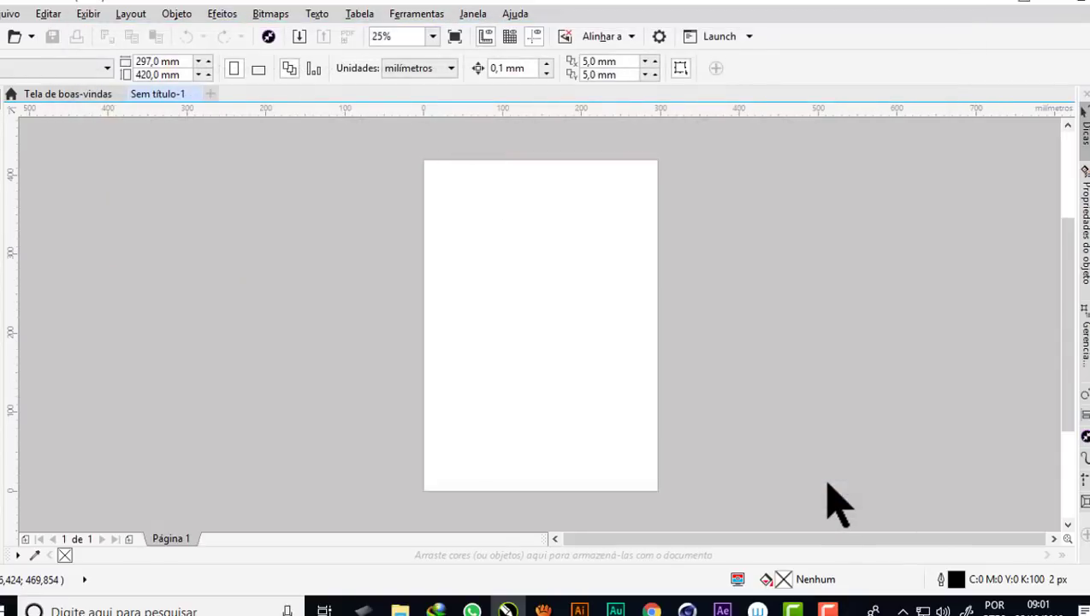
# Step: Place the crest, enlarge it about three times and centre it on the page
pyautogui.click(182, 204)
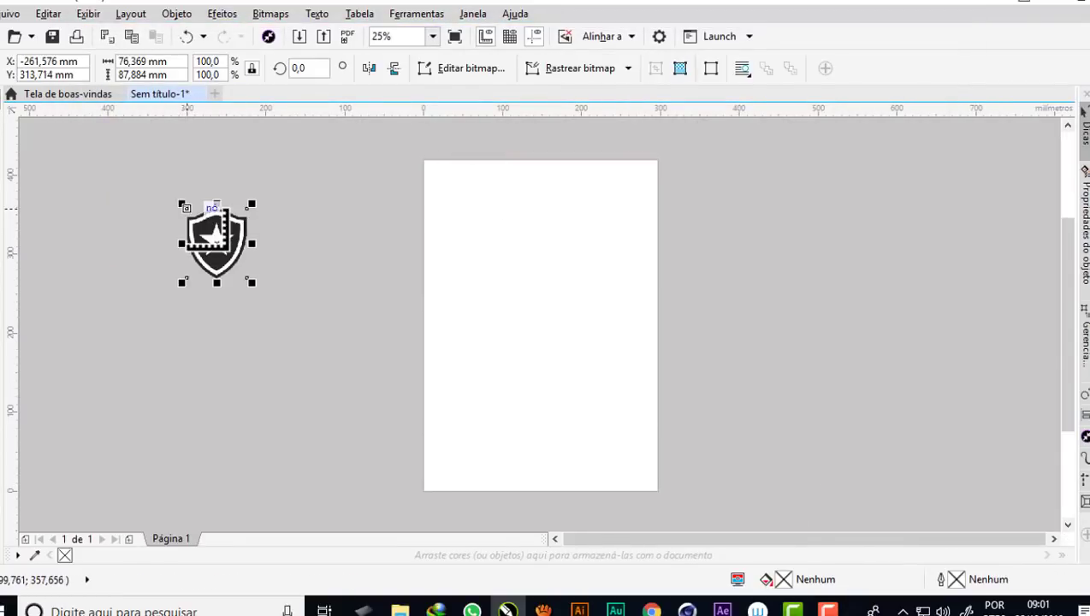
pyautogui.moveTo(216, 242); pyautogui.dragTo(474, 222)
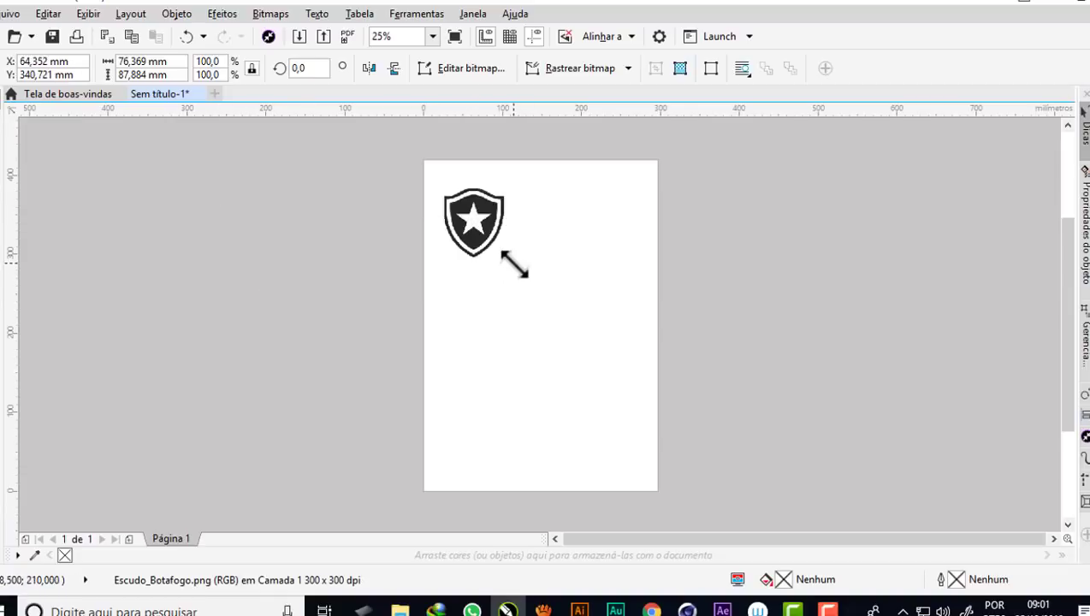
pyautogui.moveTo(514, 265); pyautogui.dragTo(575, 346)
pyautogui.moveTo(475, 212); pyautogui.dragTo(541, 327)
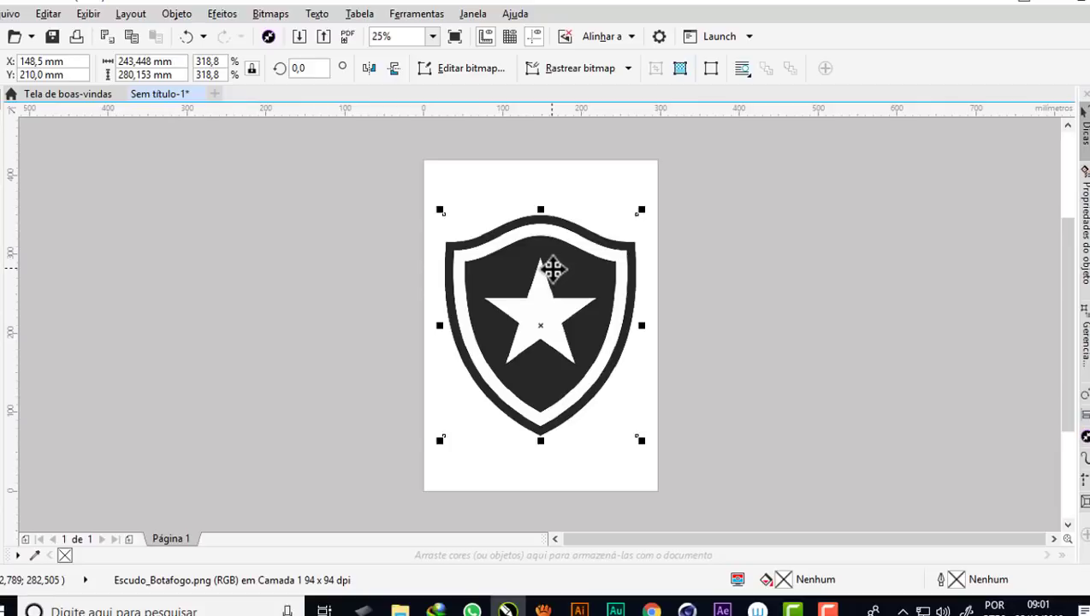
pyautogui.click(323, 219)
pyautogui.write('297')
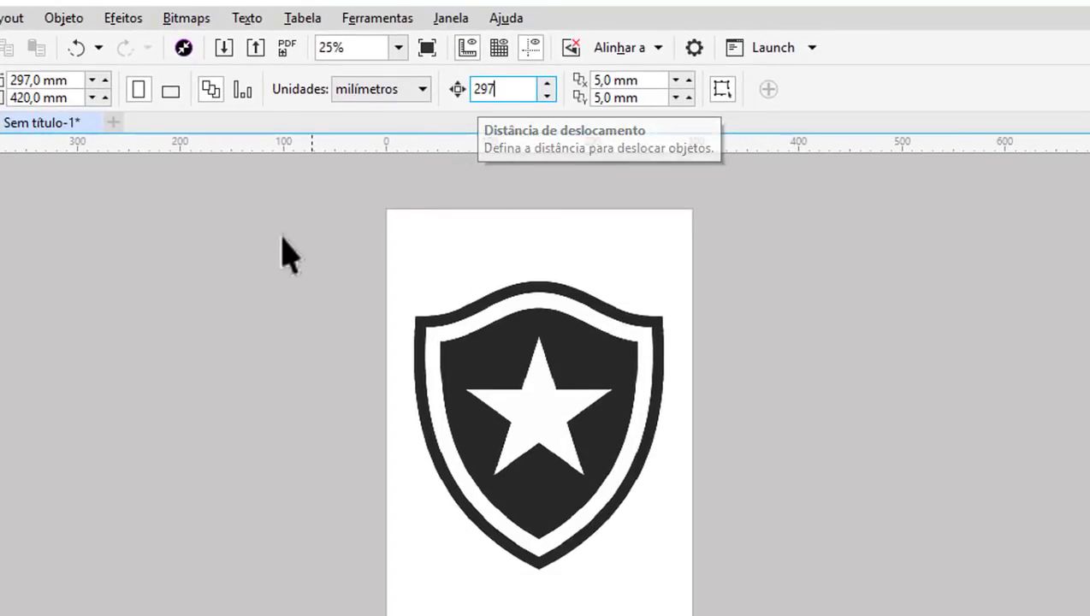
# Step: Set the nudge distance to 297 mm and shift the crest one page width left
pyautogui.press('Return')
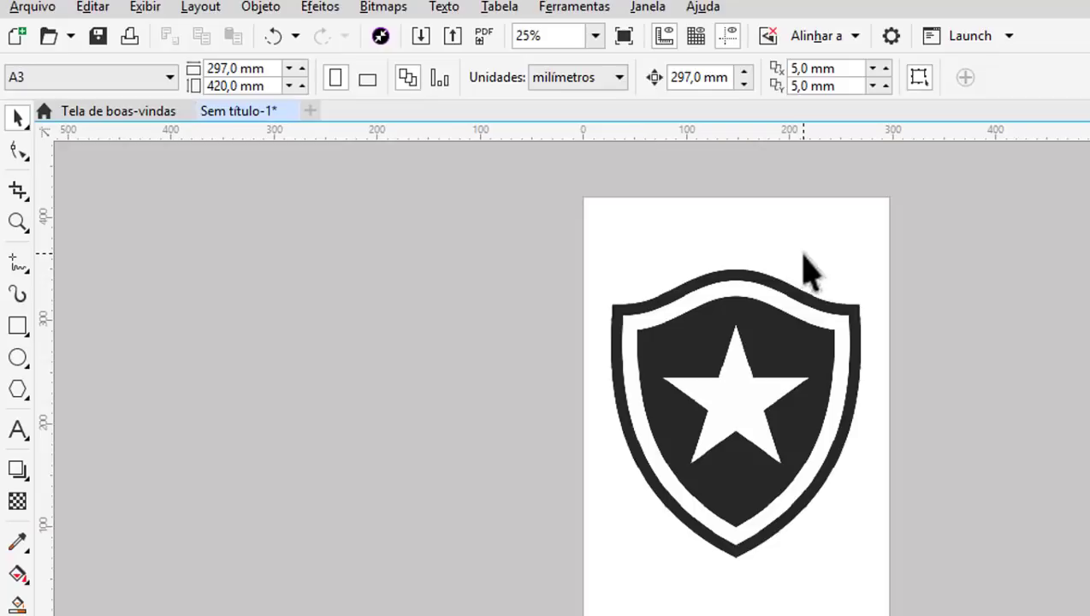
pyautogui.click(820, 364)
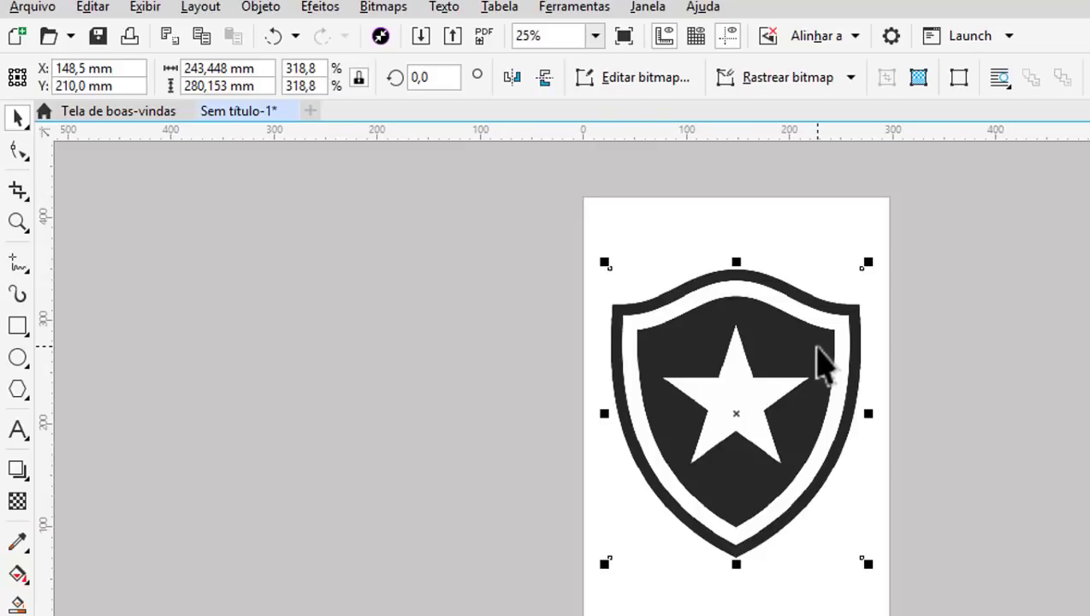
pyautogui.press('Left')
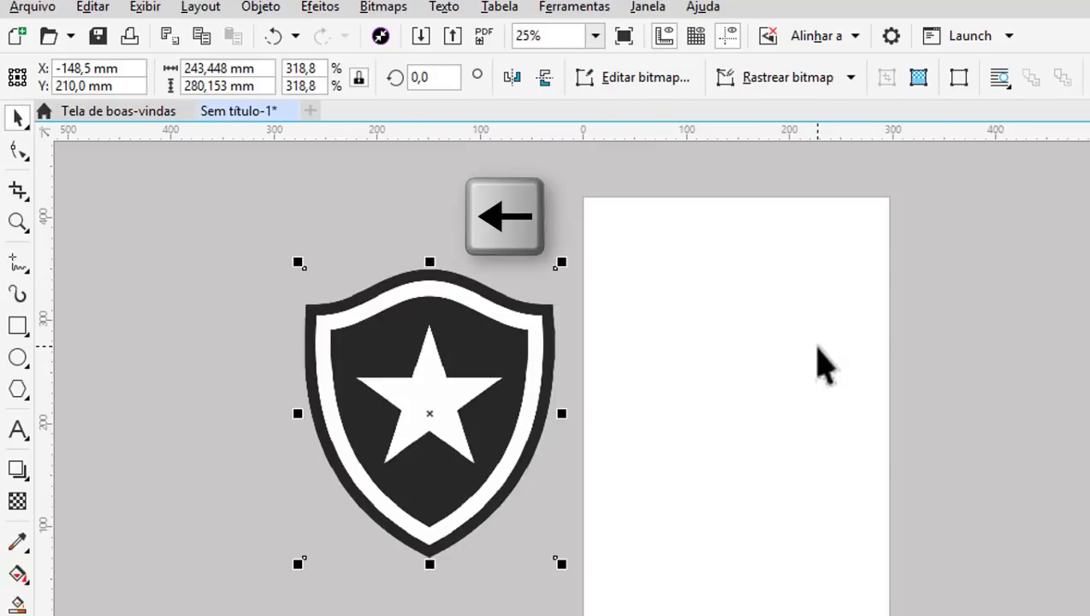
# Step: Lock the crest image so it cannot move, then clear the selection
pyautogui.rightClick(429, 367)
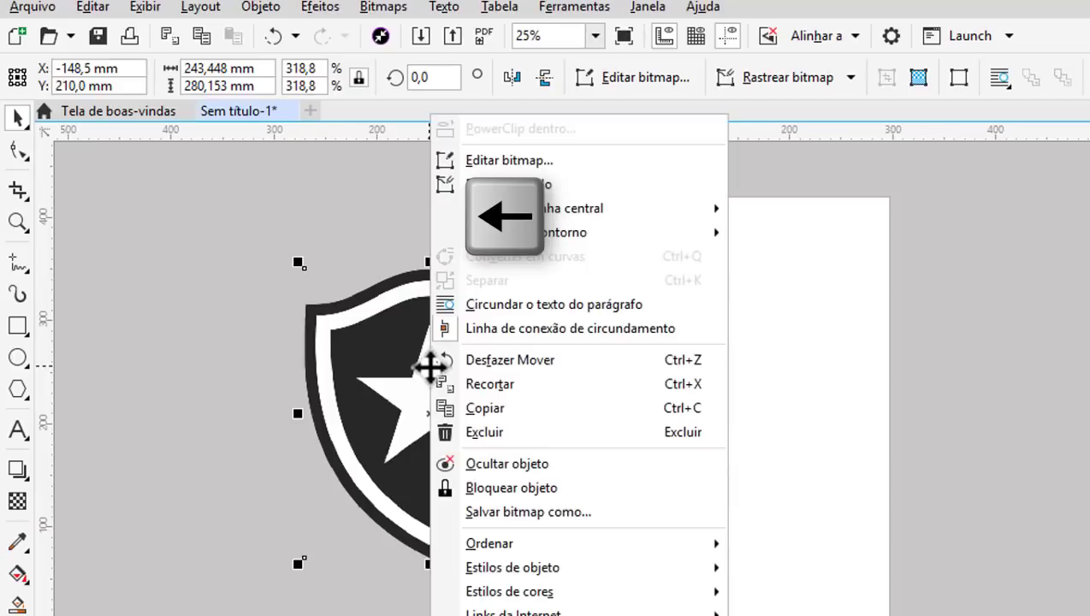
pyautogui.click(506, 486)
pyautogui.click(240, 312)
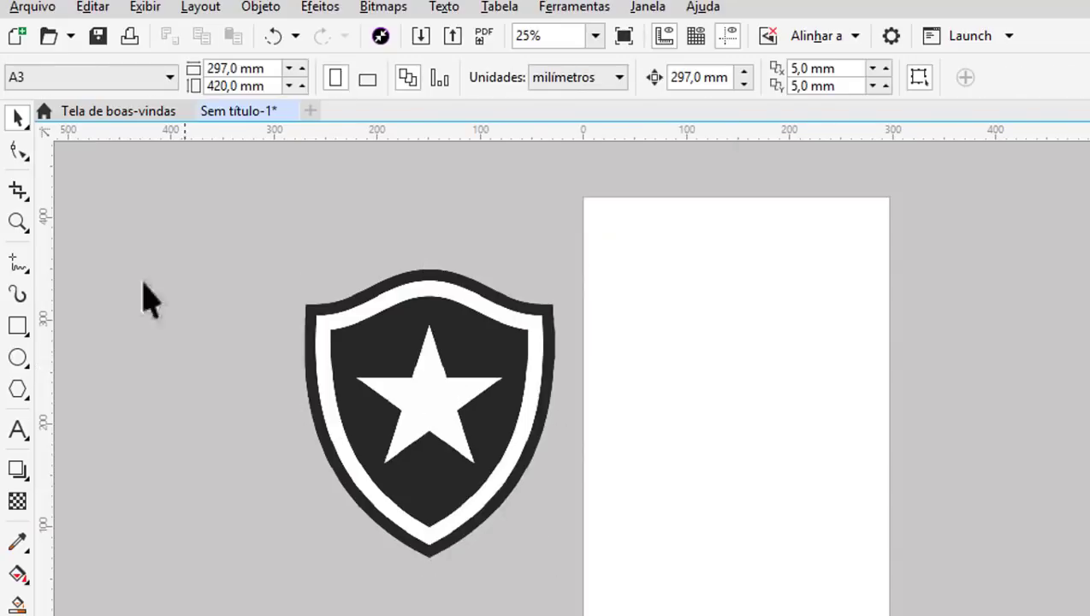
# Step: Choose the Pen tool and zoom in twice on the crest's top edge
pyautogui.click(26, 272)
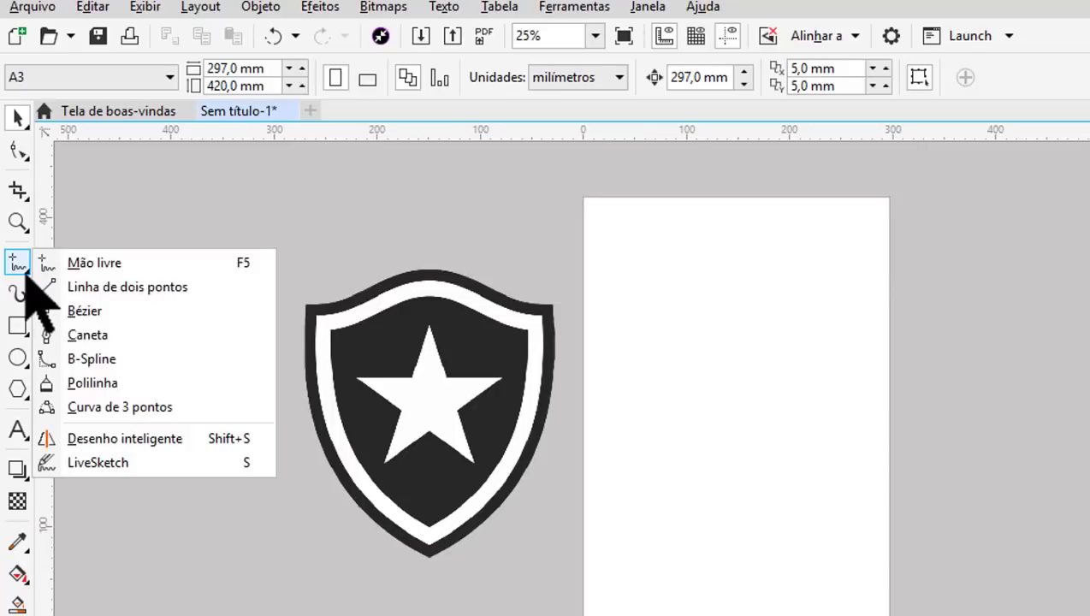
pyautogui.click(85, 336)
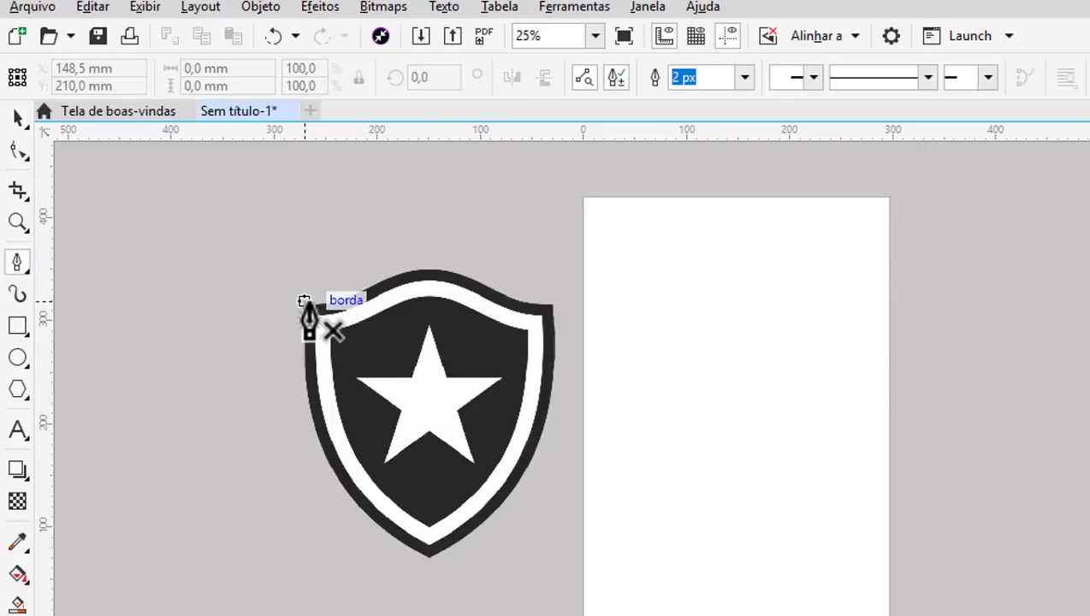
pyautogui.scroll(2, 308, 308)
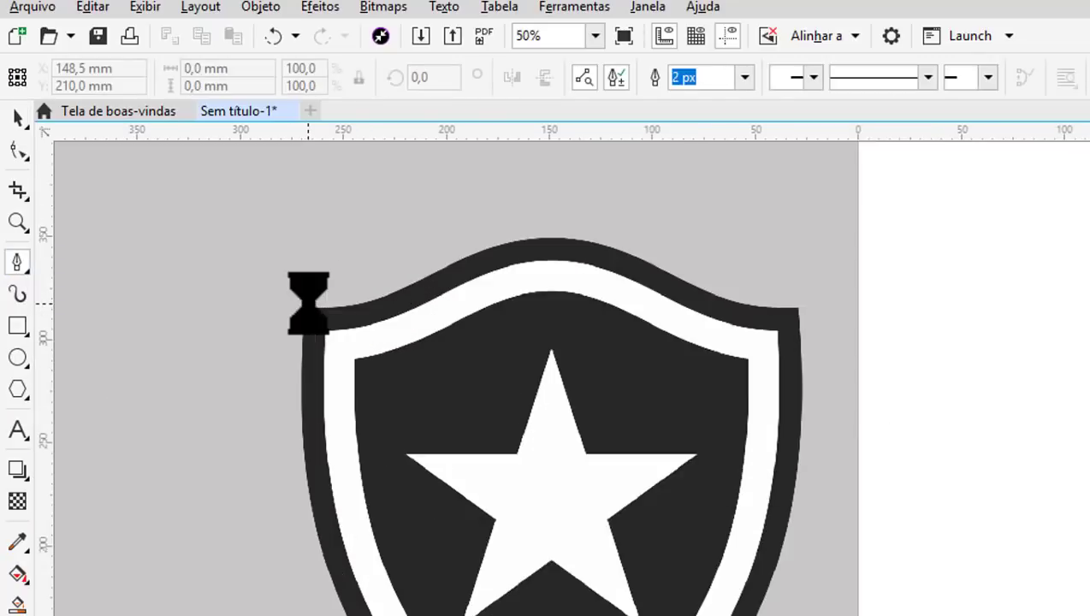
pyautogui.click(17, 221)
pyautogui.moveTo(180, 210); pyautogui.dragTo(650, 308)
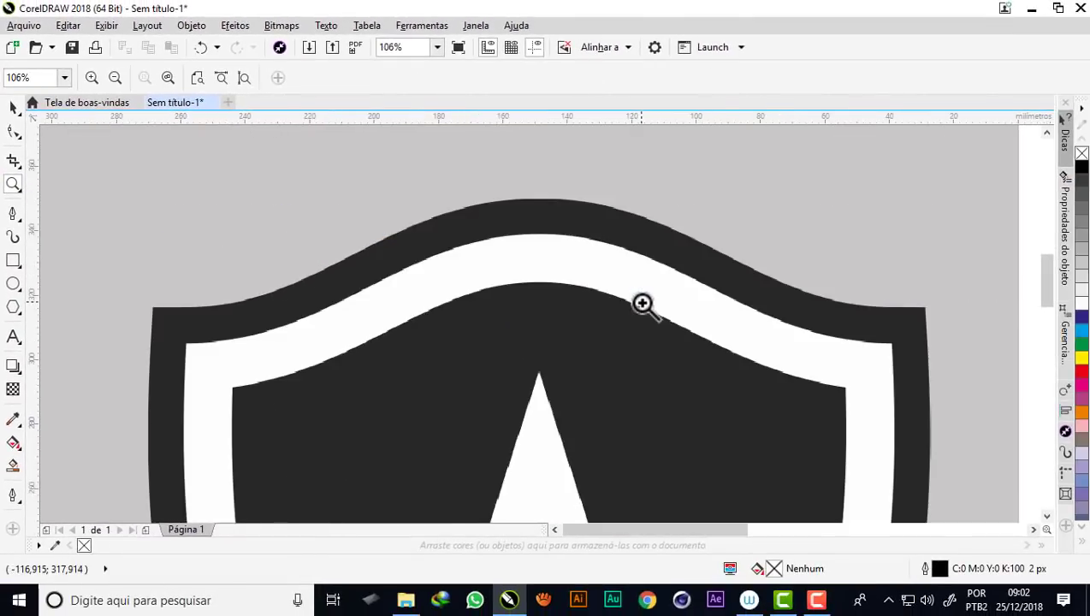
pyautogui.click(12, 213)
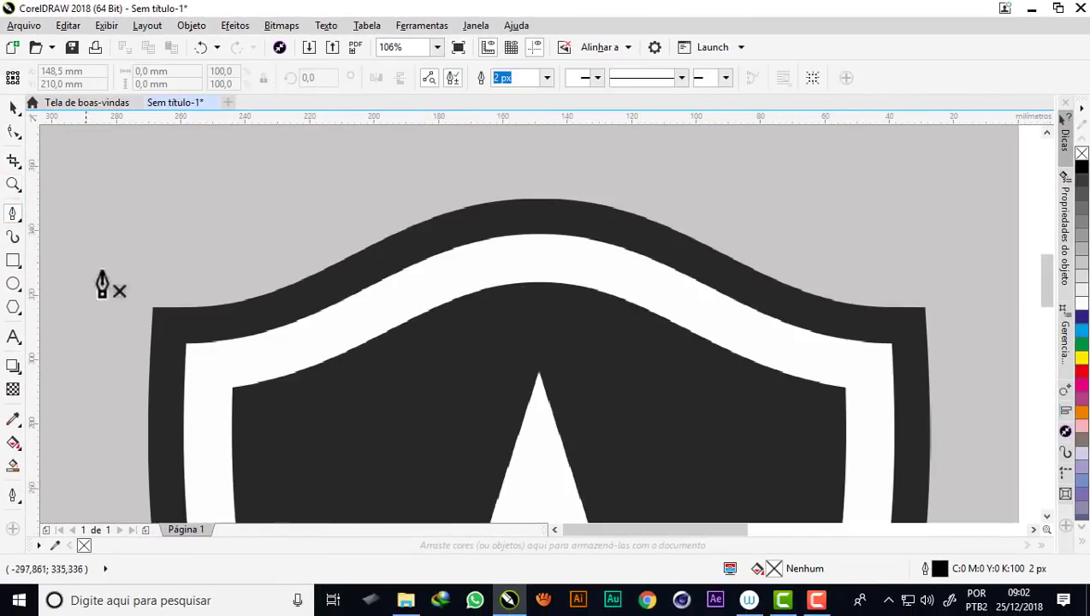
pyautogui.click(13, 183)
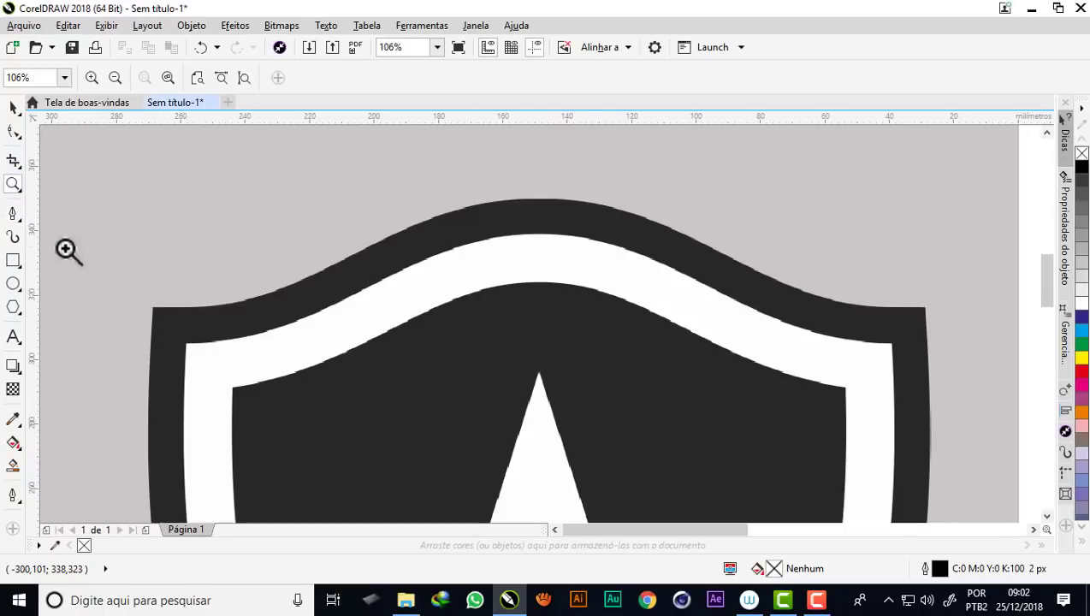
pyautogui.moveTo(83, 259); pyautogui.dragTo(941, 370)
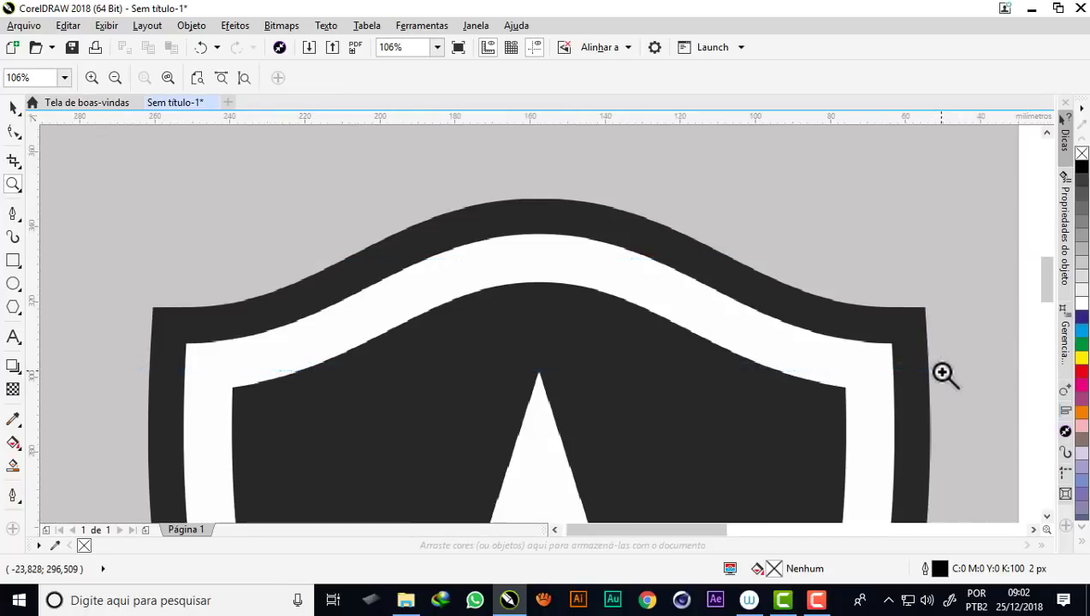
pyautogui.click(12, 214)
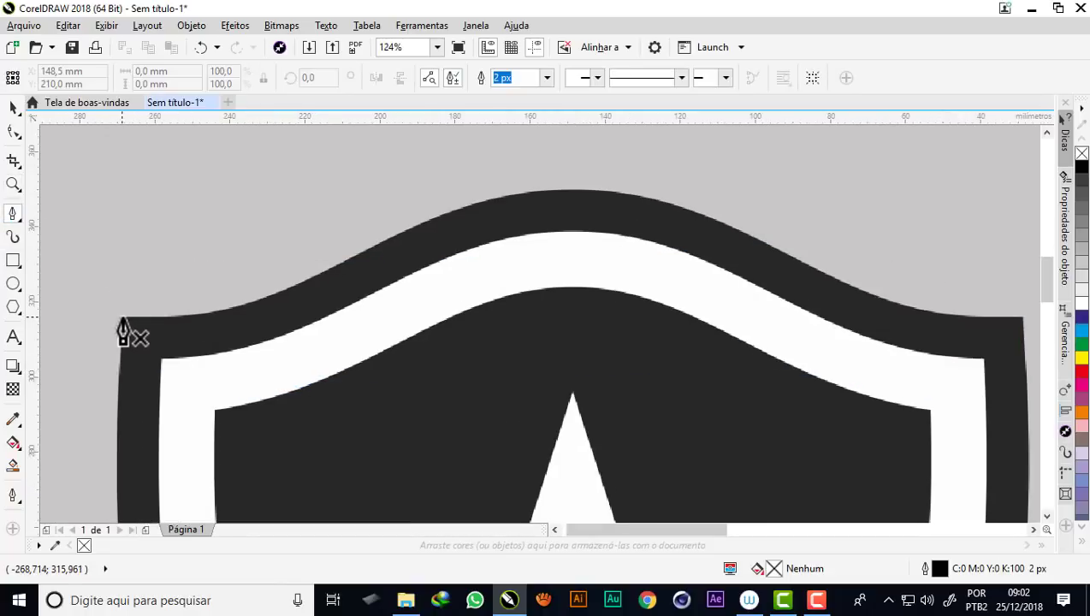
# Step: Start the Pen outline at the top-left corner, through the top middle to the top-right corner
pyautogui.click(122, 319)
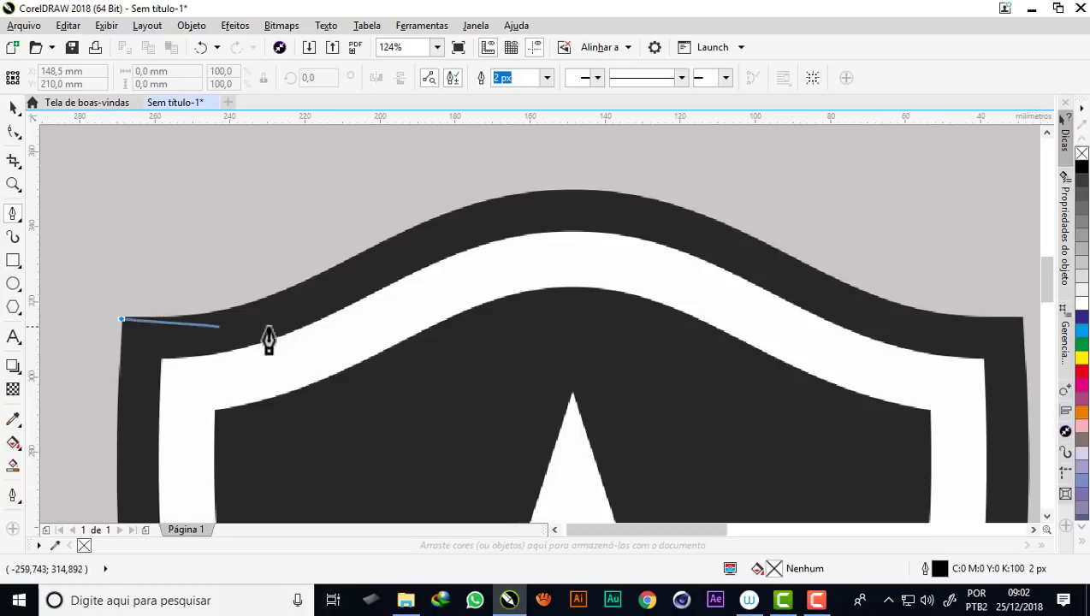
pyautogui.click(572, 190)
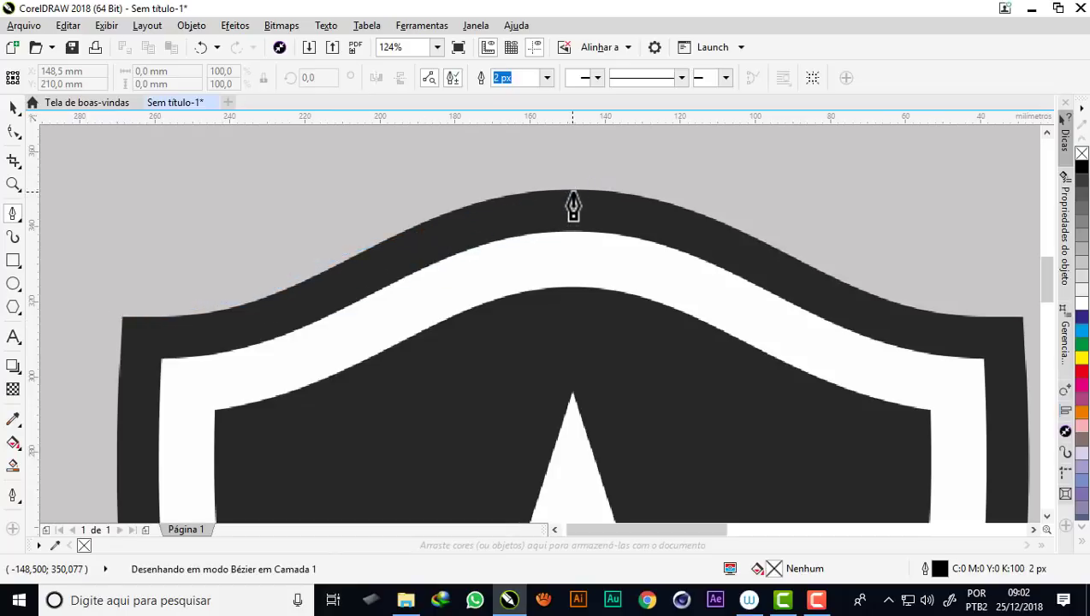
pyautogui.click(1021, 319)
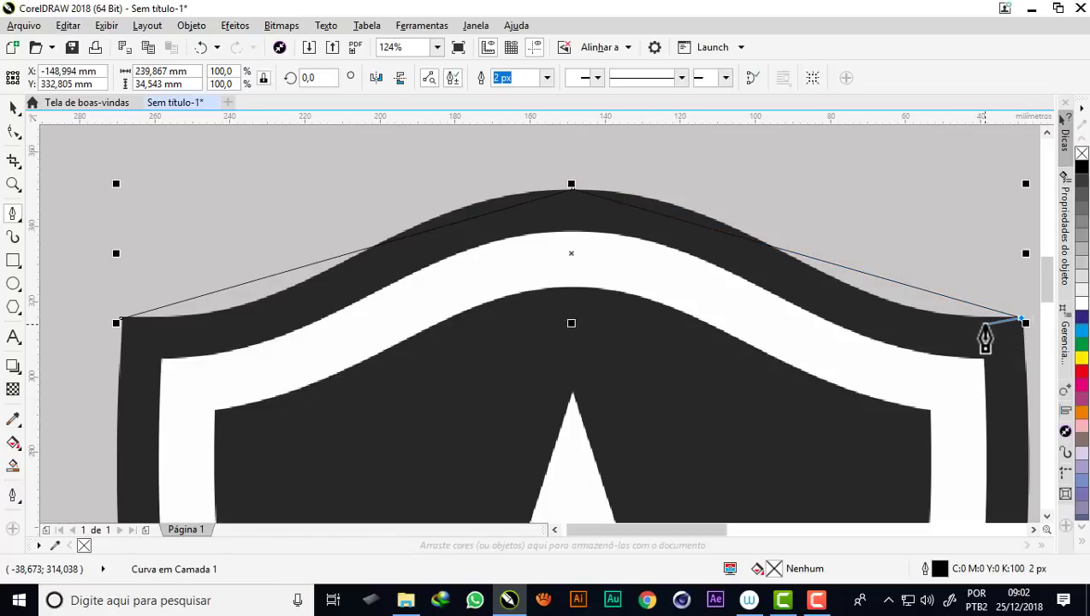
pyautogui.scroll(-5, 984, 336)
pyautogui.scroll(2, 974, 389)
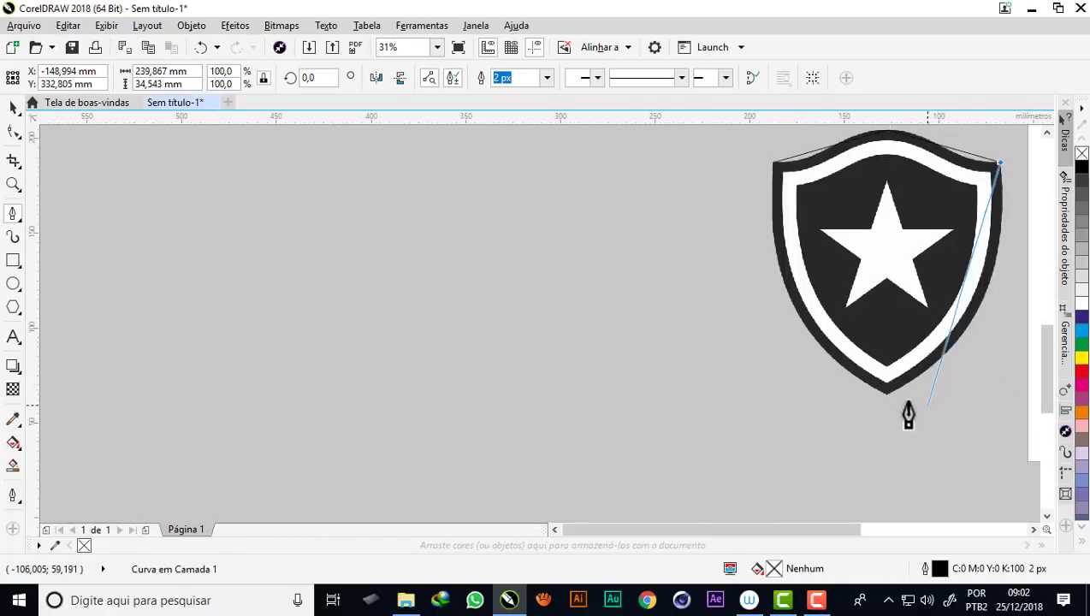
pyautogui.scroll(1, 908, 413)
pyautogui.scroll(1, 868, 389)
pyautogui.scroll(2, 830, 377)
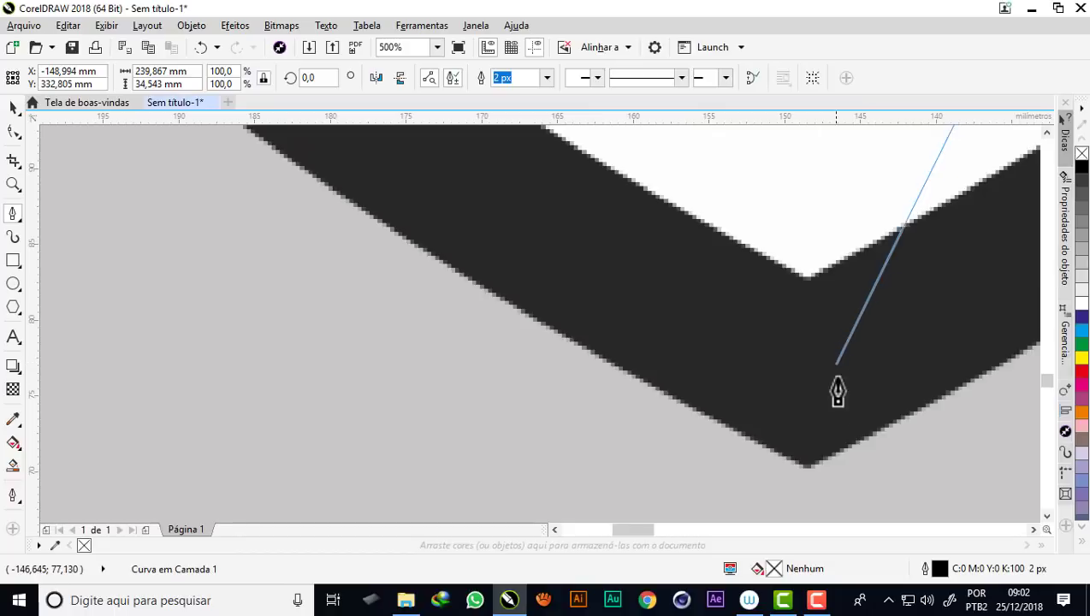
# Step: Add a node at the shield's bottom point and close the outline at the starting corner
pyautogui.click(808, 468)
pyautogui.scroll(-2, 807, 475)
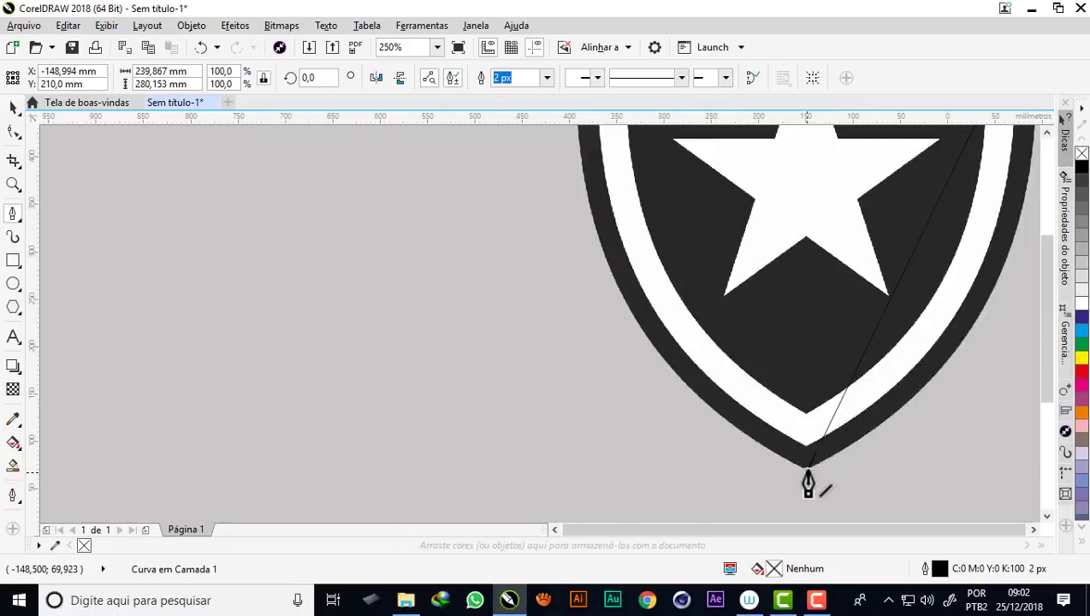
pyautogui.scroll(-3, 787, 385)
pyautogui.scroll(1, 706, 263)
pyautogui.scroll(2, 693, 244)
pyautogui.scroll(2, 669, 204)
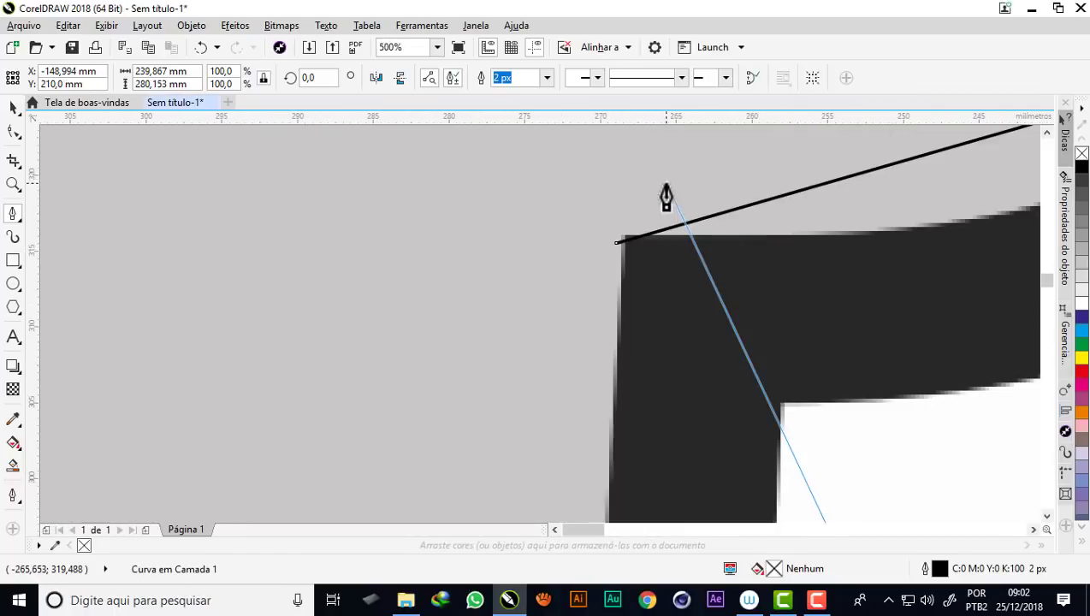
pyautogui.scroll(2, 623, 267)
pyautogui.scroll(-2, 598, 291)
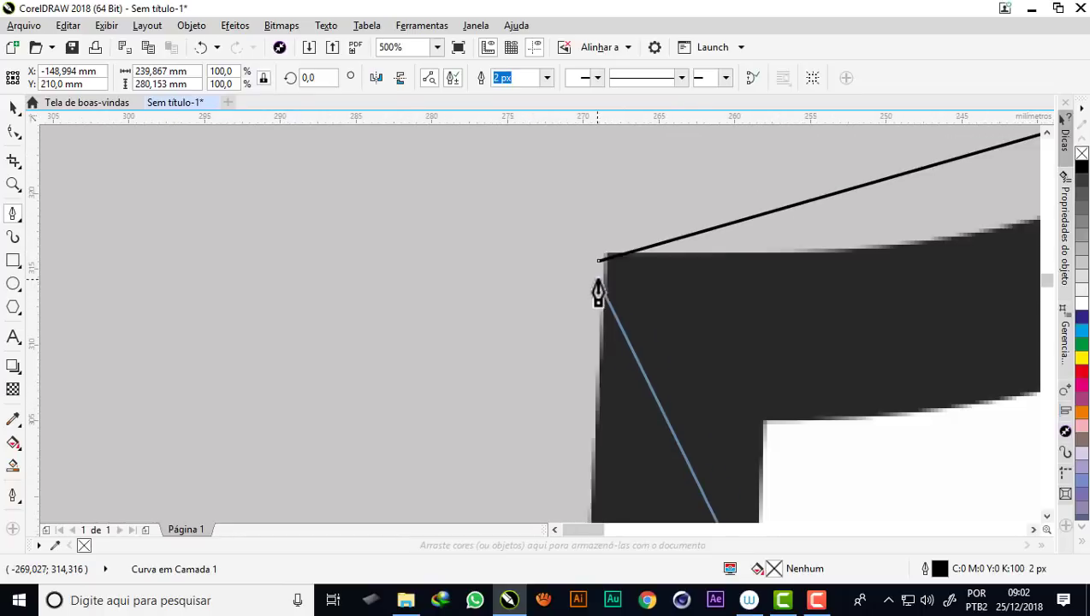
pyautogui.scroll(1, 603, 274)
pyautogui.scroll(1, 615, 256)
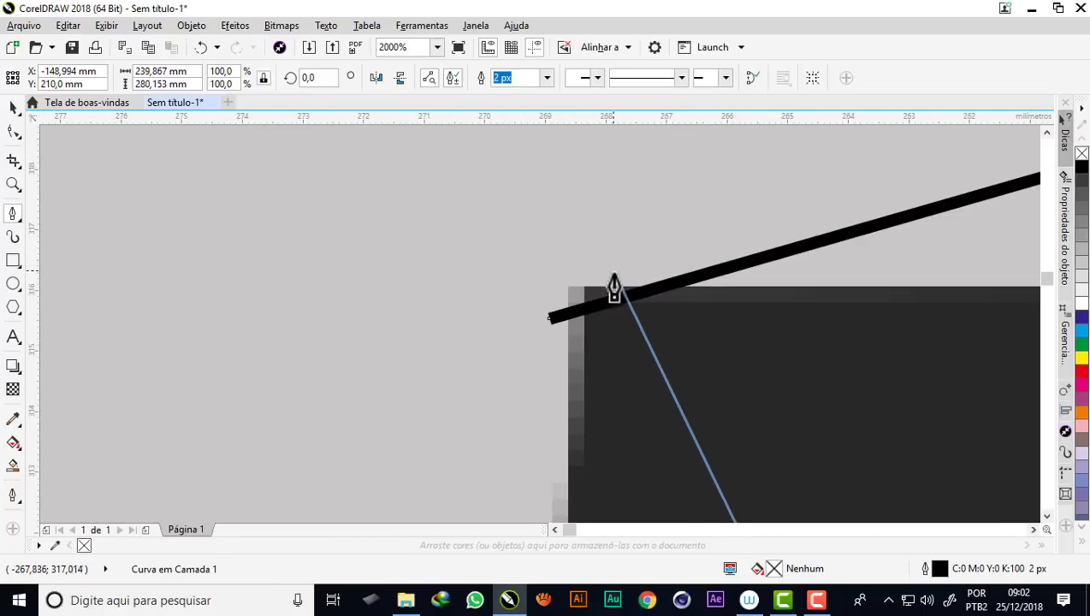
pyautogui.click(548, 318)
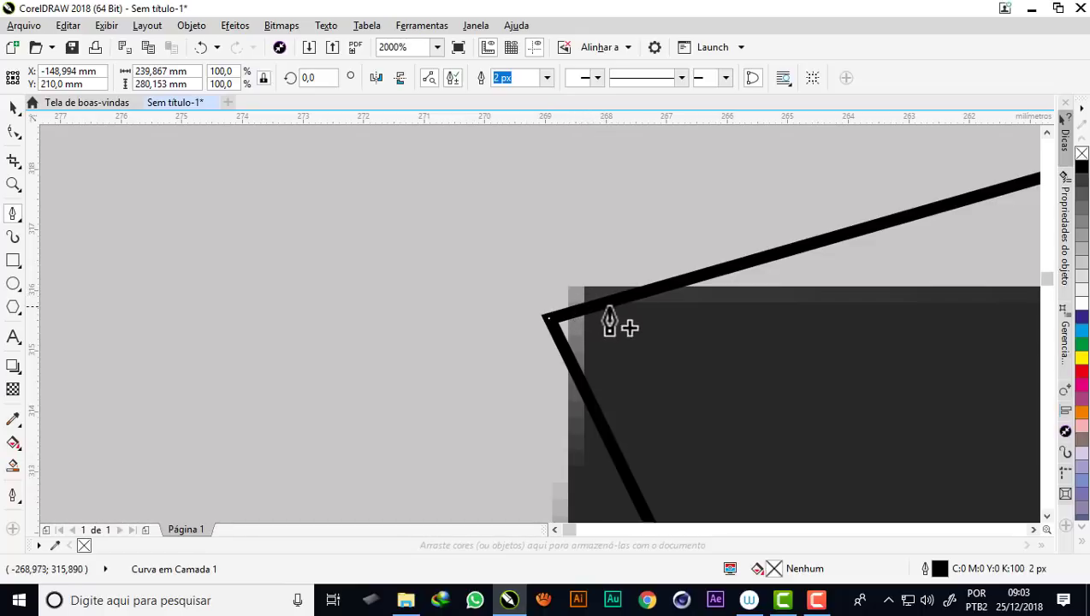
pyautogui.scroll(1, 638, 325)
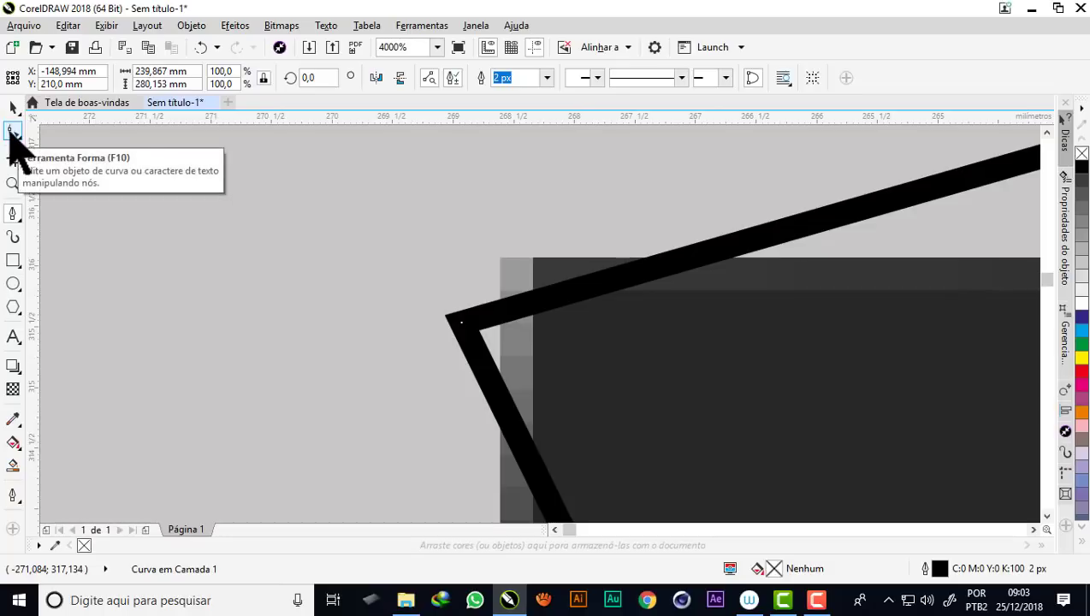
# Step: With the Shape tool, move the top-left node onto the shield's outer corner
pyautogui.click(12, 131)
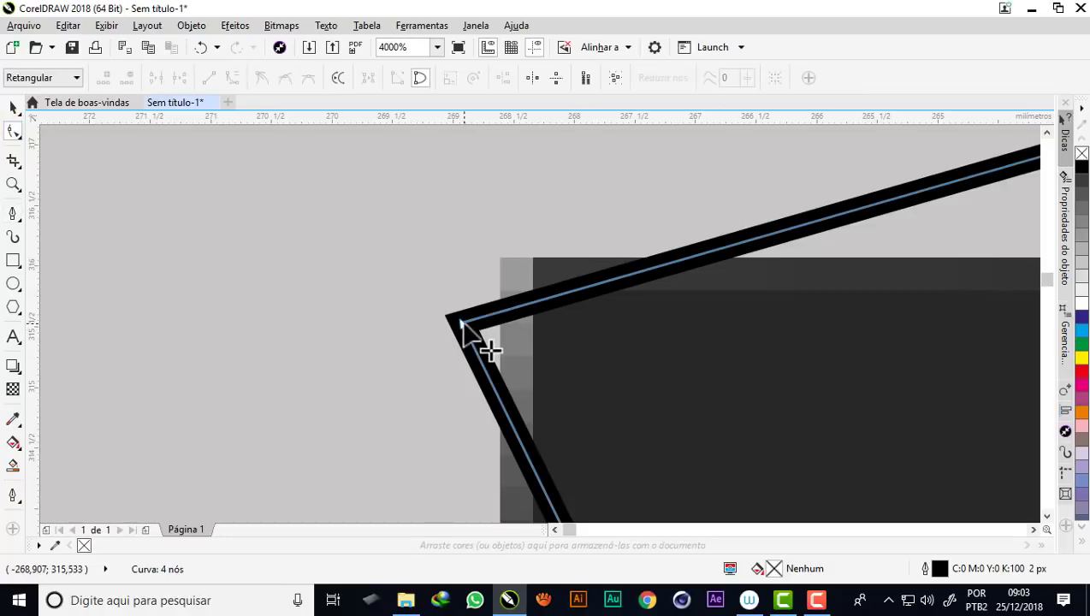
pyautogui.moveTo(460, 323); pyautogui.dragTo(498, 256)
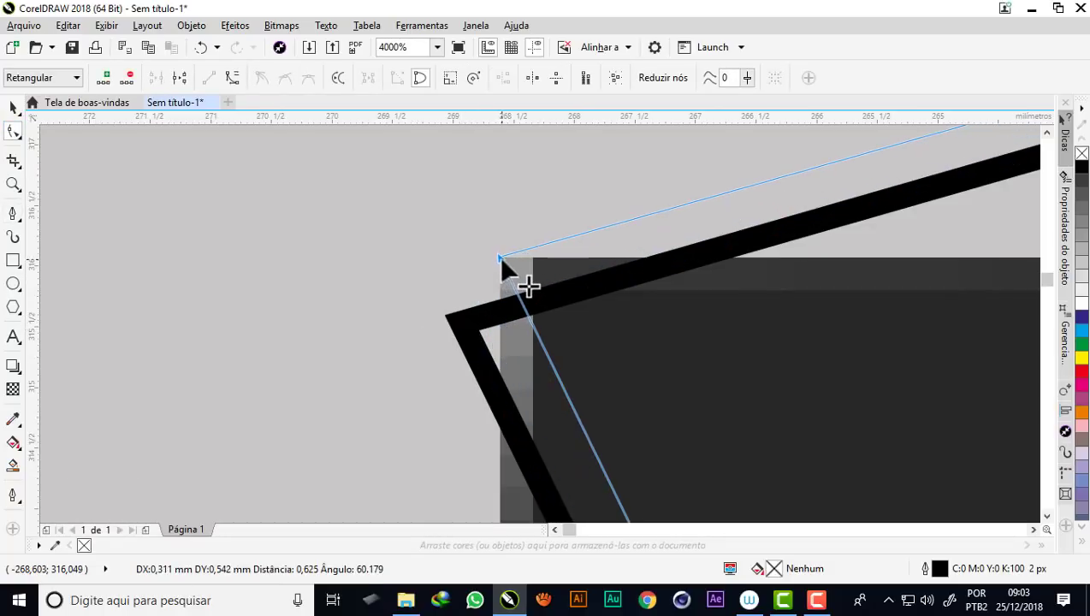
pyautogui.moveTo(498, 256); pyautogui.dragTo(501, 256)
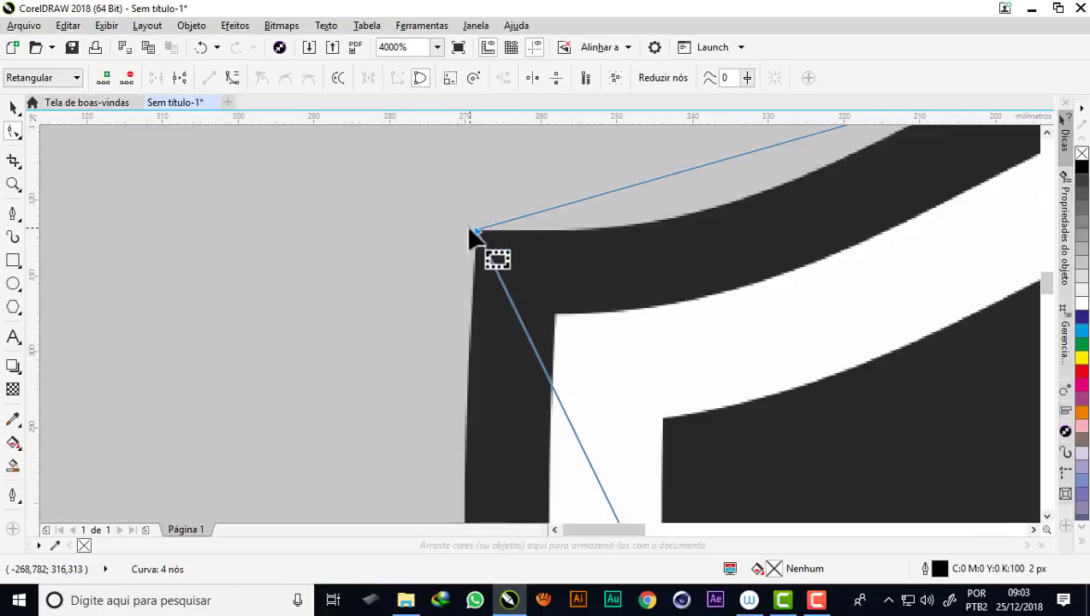
pyautogui.scroll(-5, 471, 236)
pyautogui.scroll(-3, 463, 243)
pyautogui.scroll(3, 608, 231)
pyautogui.scroll(2, 571, 236)
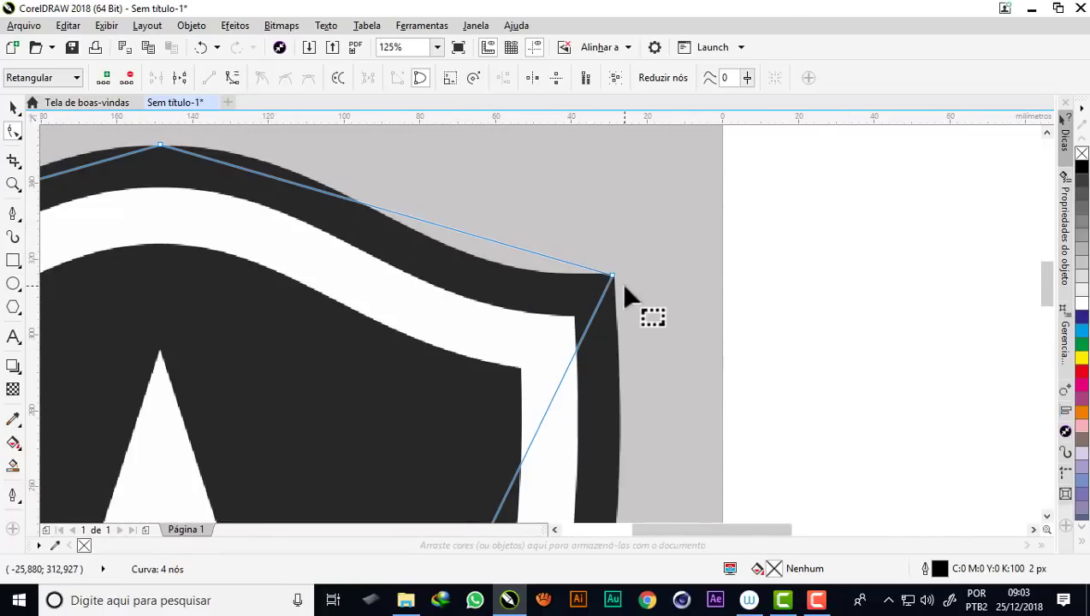
pyautogui.scroll(5, 623, 288)
pyautogui.scroll(3, 525, 177)
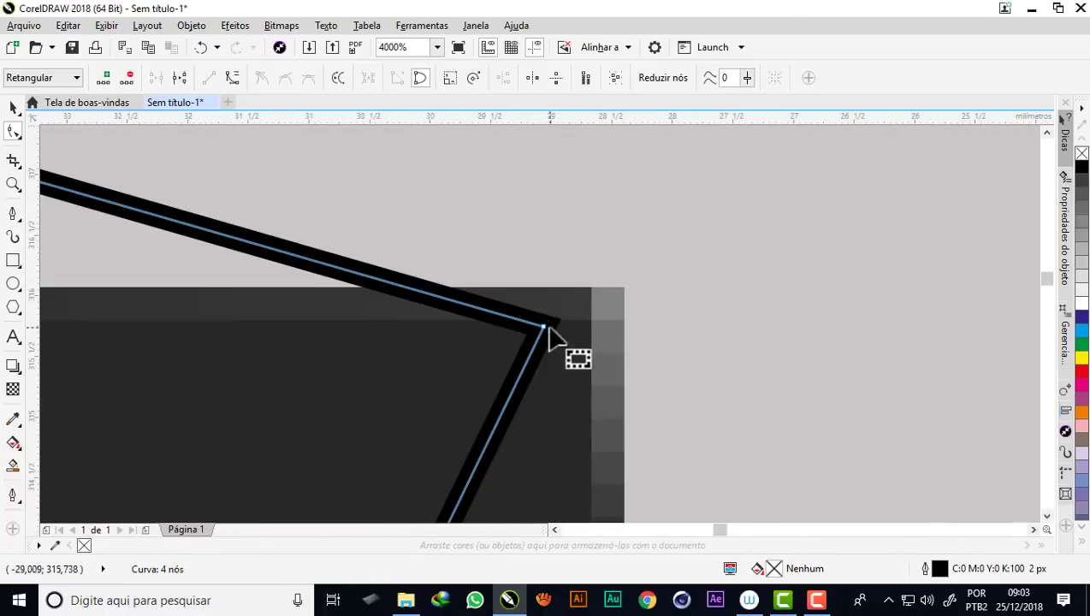
# Step: Move the top-right node onto the shield's corner and the top node to the arch peak
pyautogui.moveTo(543, 327); pyautogui.dragTo(625, 285)
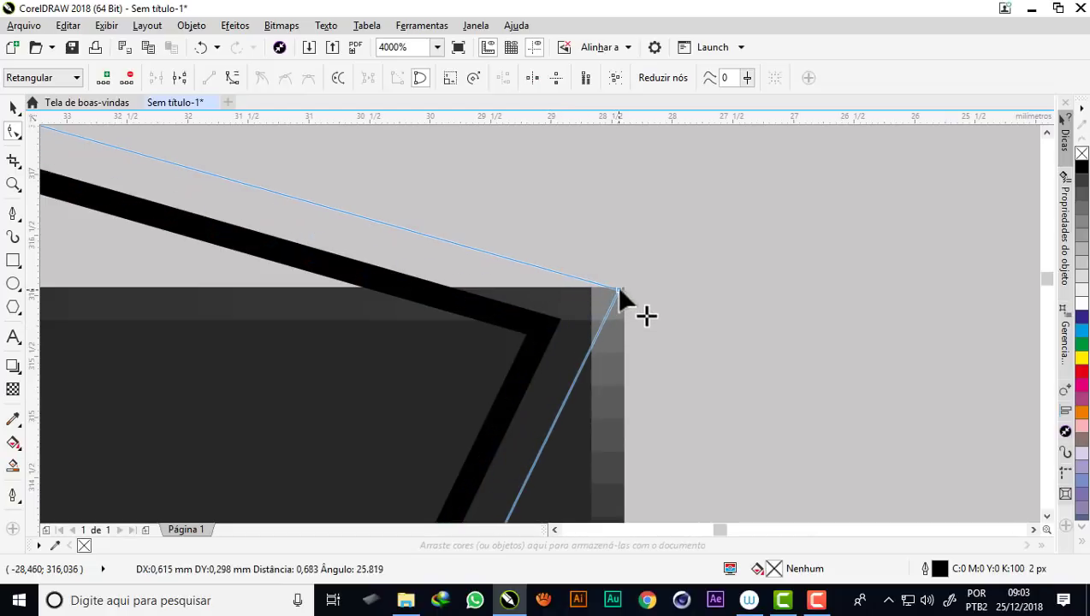
pyautogui.scroll(-1, 625, 285)
pyautogui.scroll(-7, 624, 284)
pyautogui.scroll(-5, 523, 250)
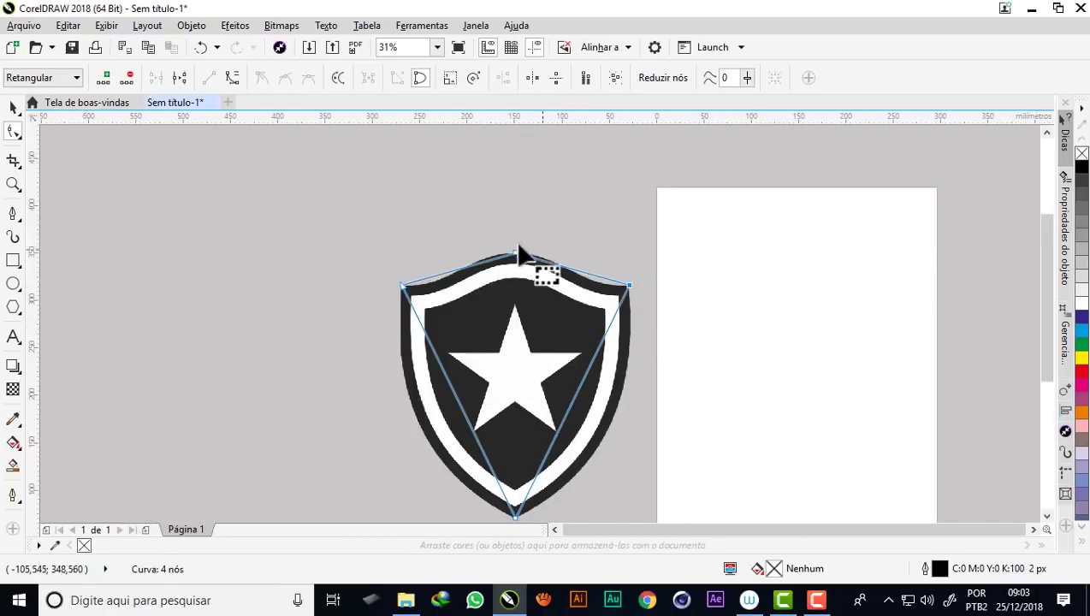
pyautogui.scroll(4, 515, 275)
pyautogui.moveTo(565, 308); pyautogui.dragTo(566, 306)
pyautogui.scroll(-1, 548, 240)
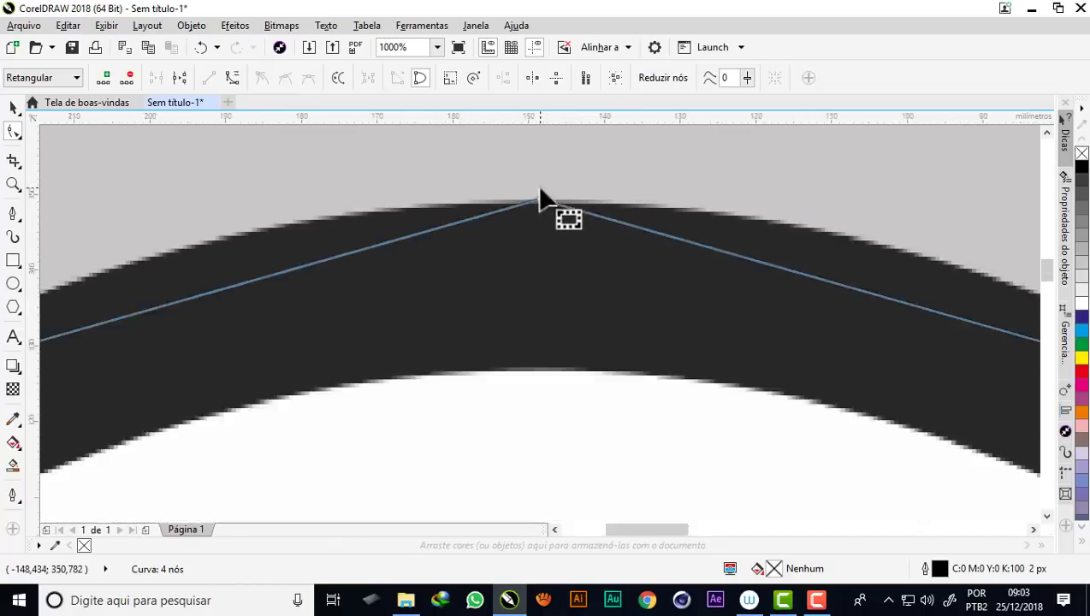
pyautogui.scroll(-4, 540, 199)
pyautogui.scroll(2, 531, 462)
pyautogui.scroll(2, 519, 441)
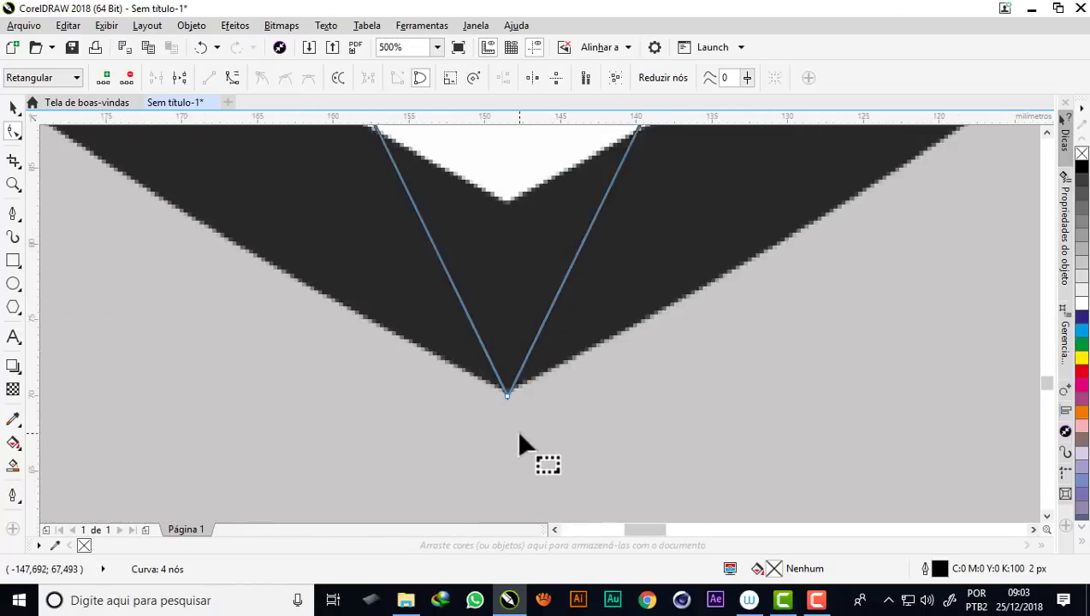
pyautogui.scroll(2, 504, 384)
pyautogui.scroll(1, 456, 270)
pyautogui.scroll(-2, 494, 402)
pyautogui.scroll(-1, 504, 426)
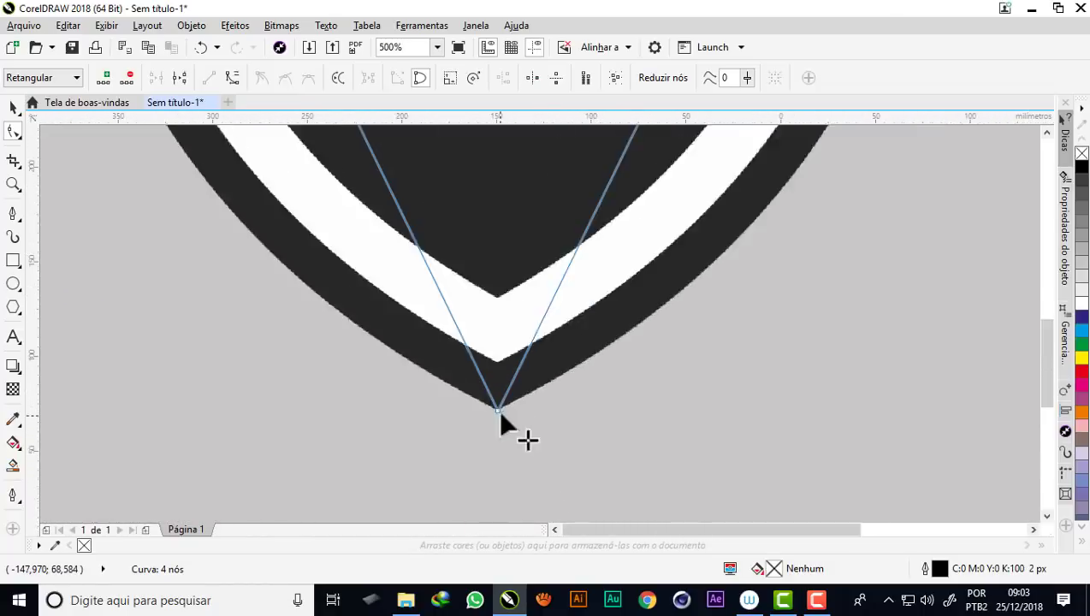
pyautogui.scroll(-5, 497, 408)
pyautogui.scroll(1, 506, 373)
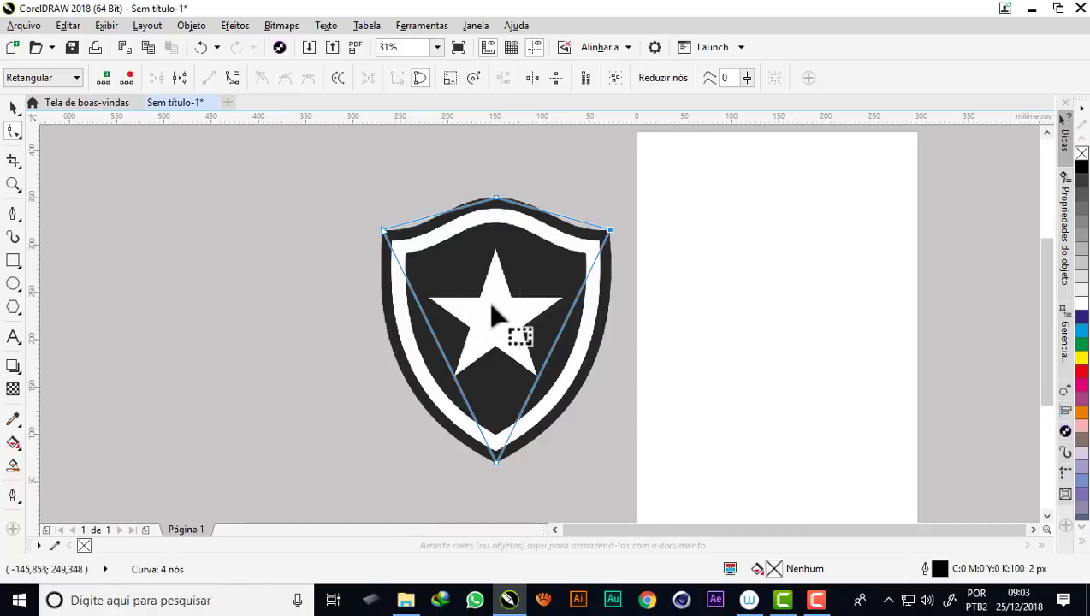
pyautogui.scroll(1, 484, 328)
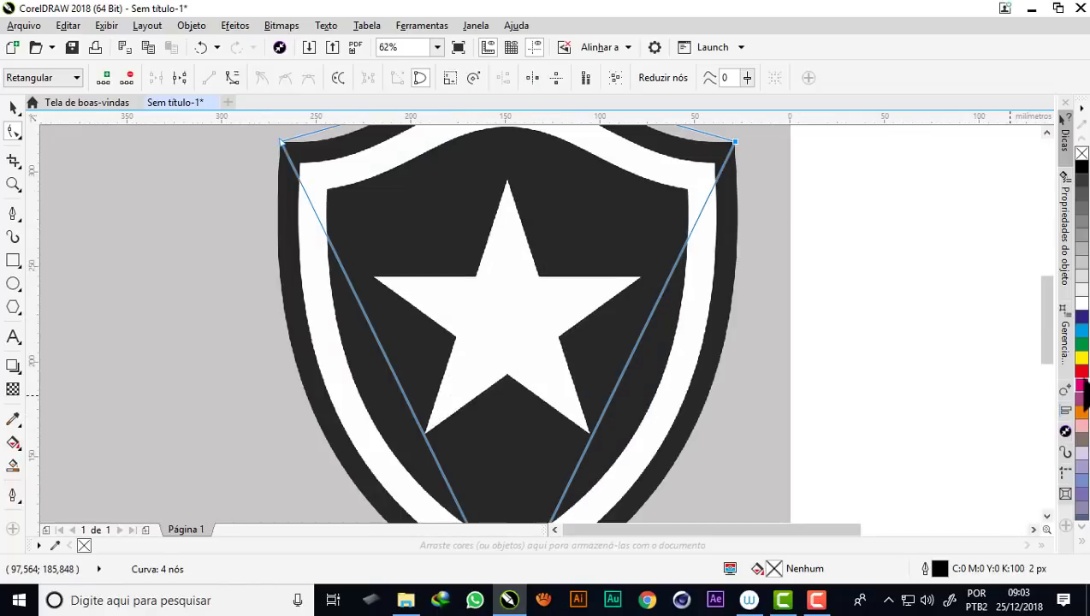
# Step: Give the outline a red stroke, convert all its segments to curves, and enable Elastic Mode
pyautogui.rightClick(1079, 371)
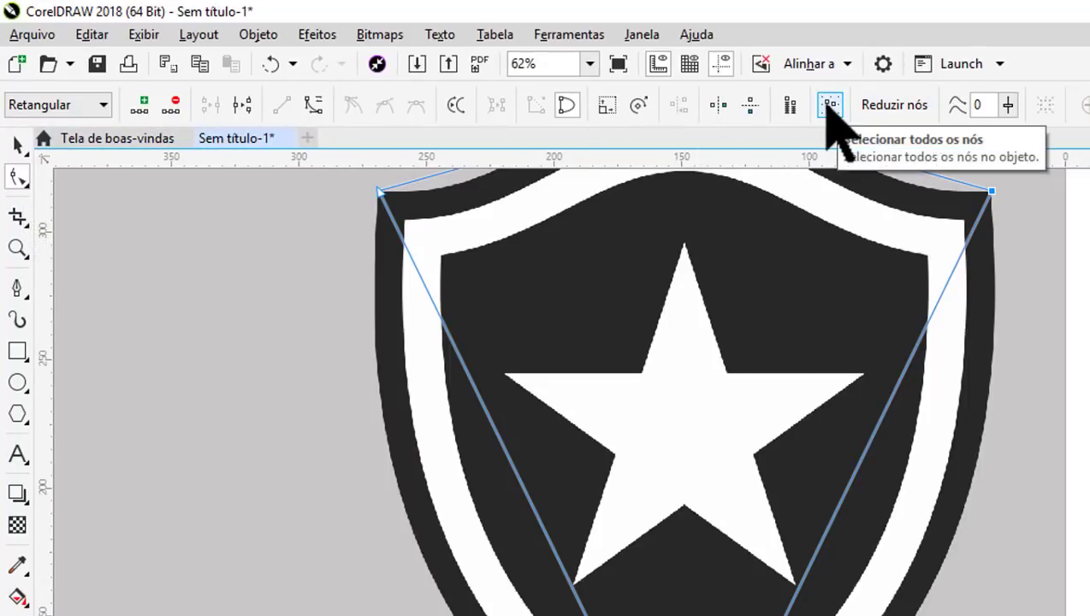
pyautogui.click(828, 107)
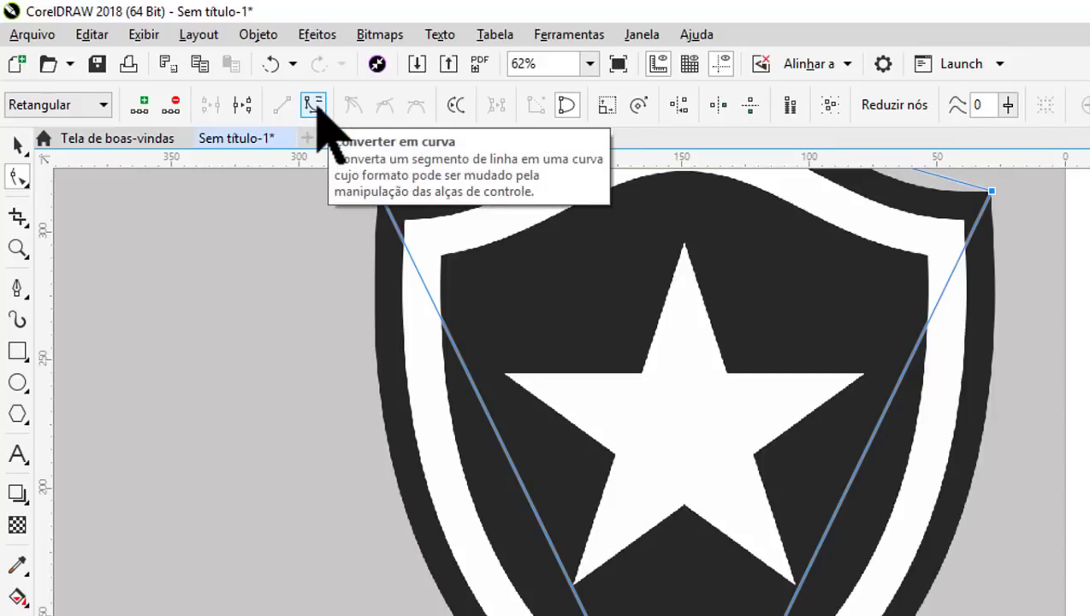
pyautogui.click(313, 104)
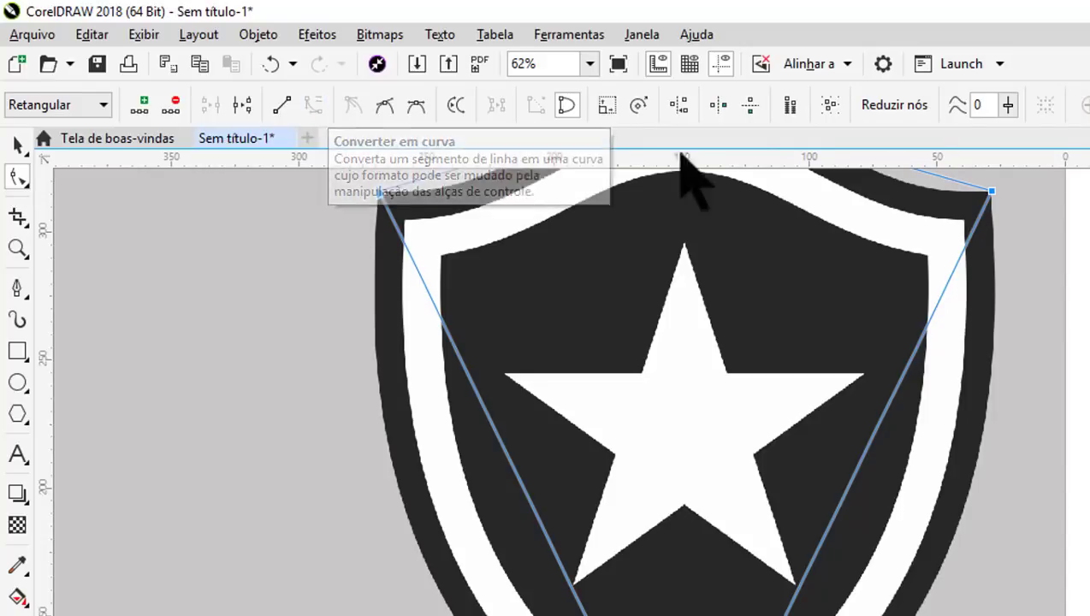
pyautogui.click(789, 105)
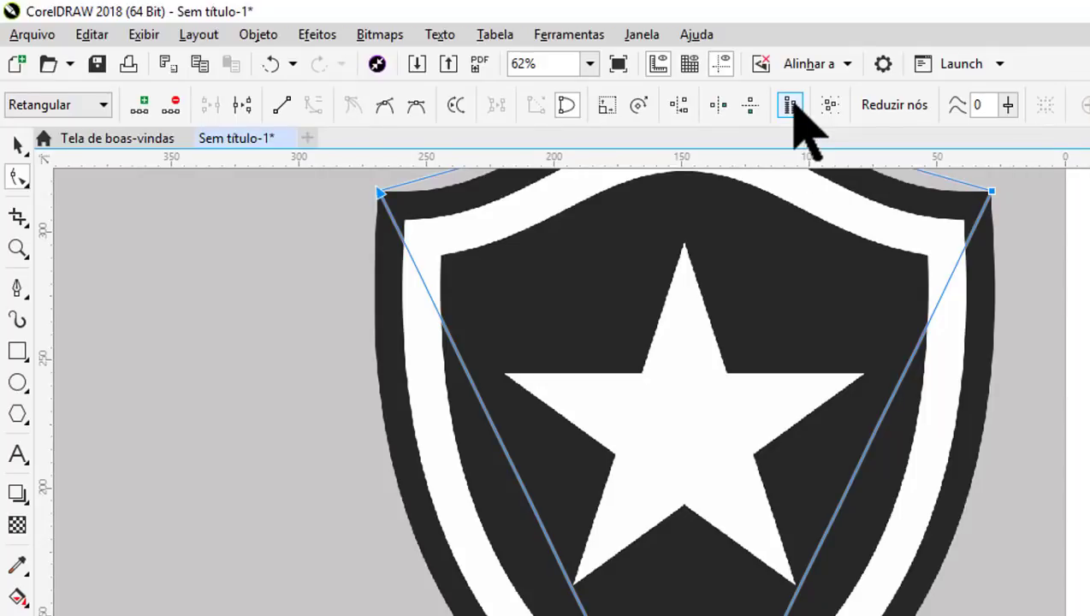
pyautogui.scroll(-2, 616, 389)
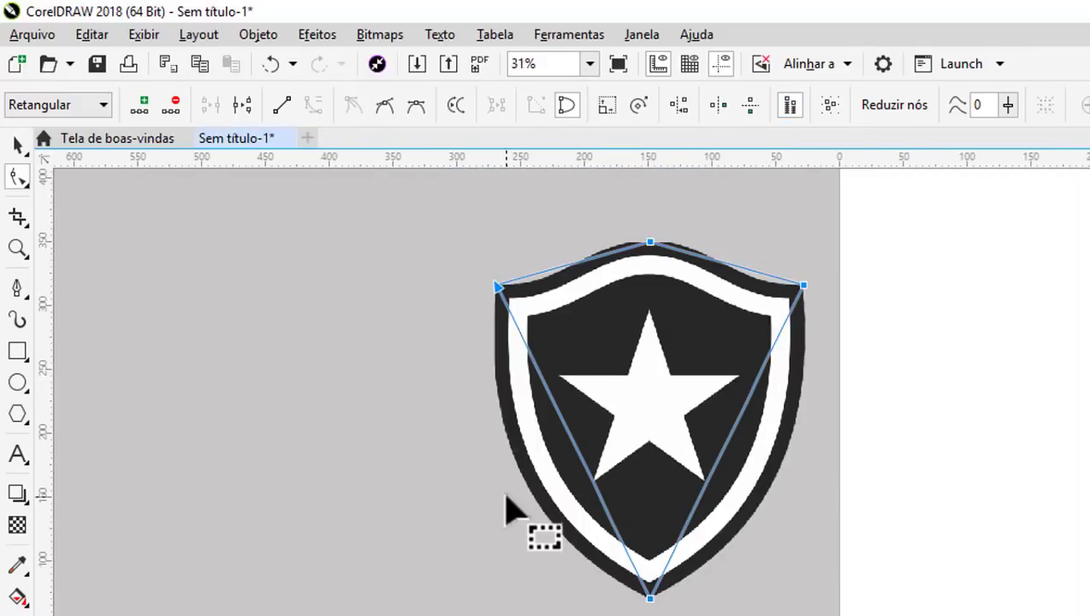
pyautogui.scroll(2, 510, 479)
pyautogui.scroll(-2, 539, 445)
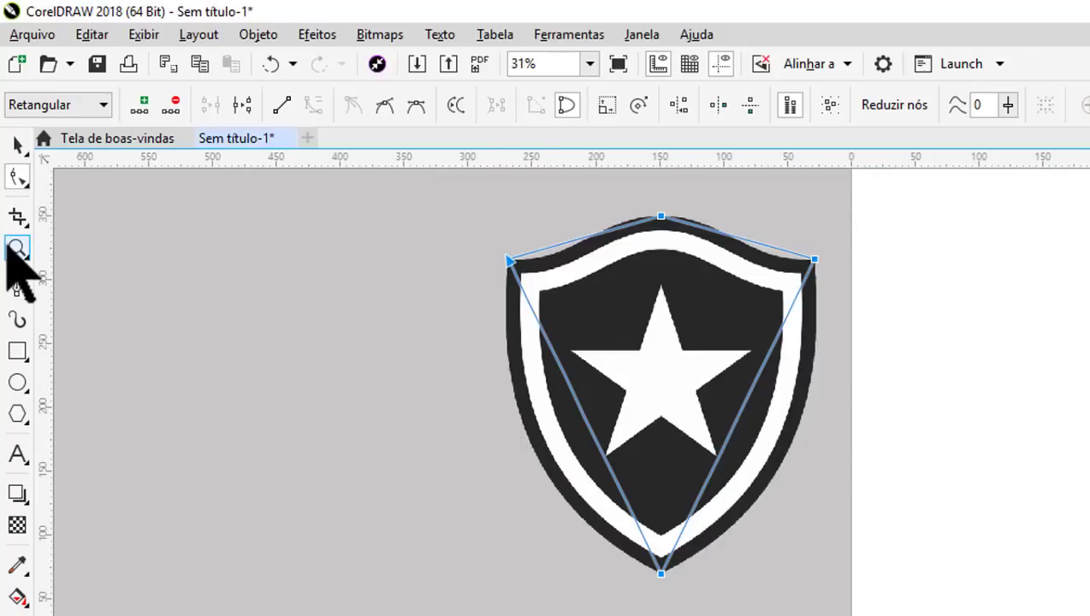
# Step: Zoom in around the shield and bend the outline's left side along its edge
pyautogui.click(17, 248)
pyautogui.moveTo(447, 200)
pyautogui.mouseDown()
pyautogui.moveTo(863, 307)
pyautogui.moveTo(912, 605)
pyautogui.moveTo(860, 606)
pyautogui.mouseUp()
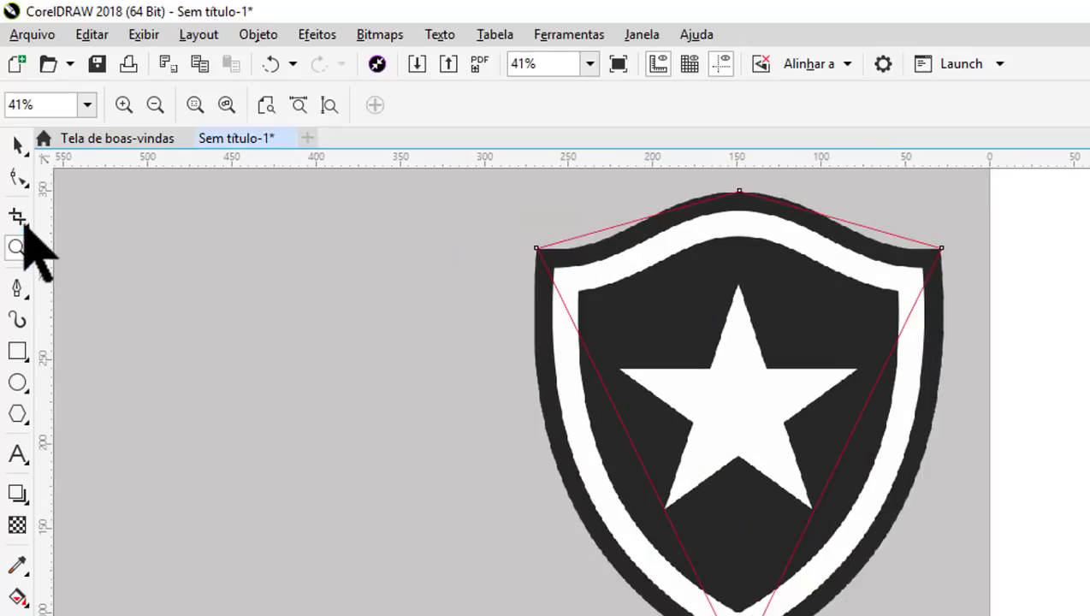
pyautogui.click(18, 176)
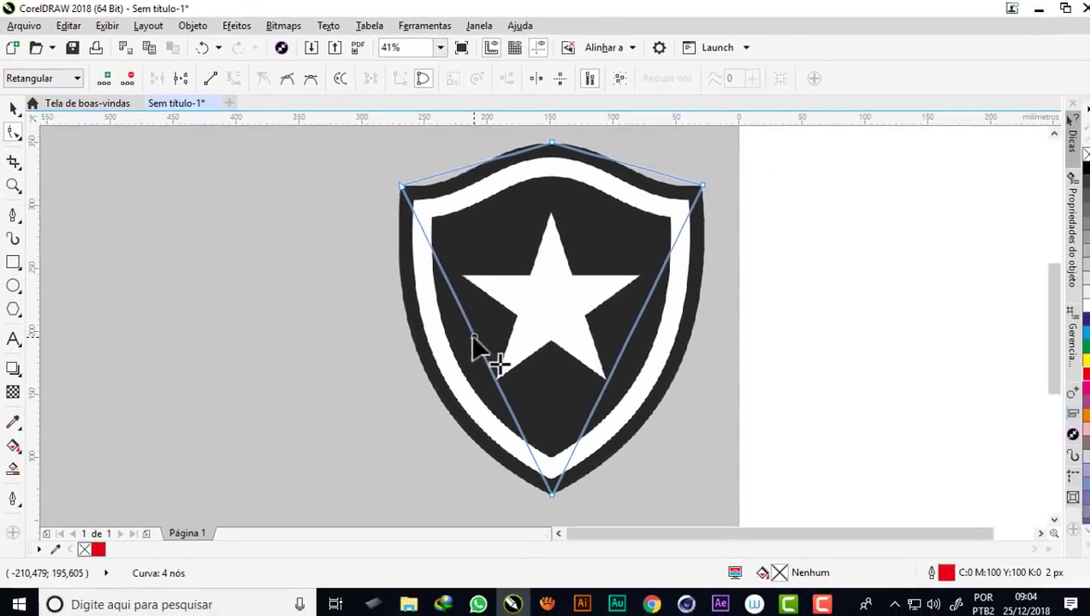
pyautogui.moveTo(640, 453)
pyautogui.mouseDown()
pyautogui.moveTo(443, 352)
pyautogui.moveTo(417, 360)
pyautogui.moveTo(425, 374)
pyautogui.mouseUp()
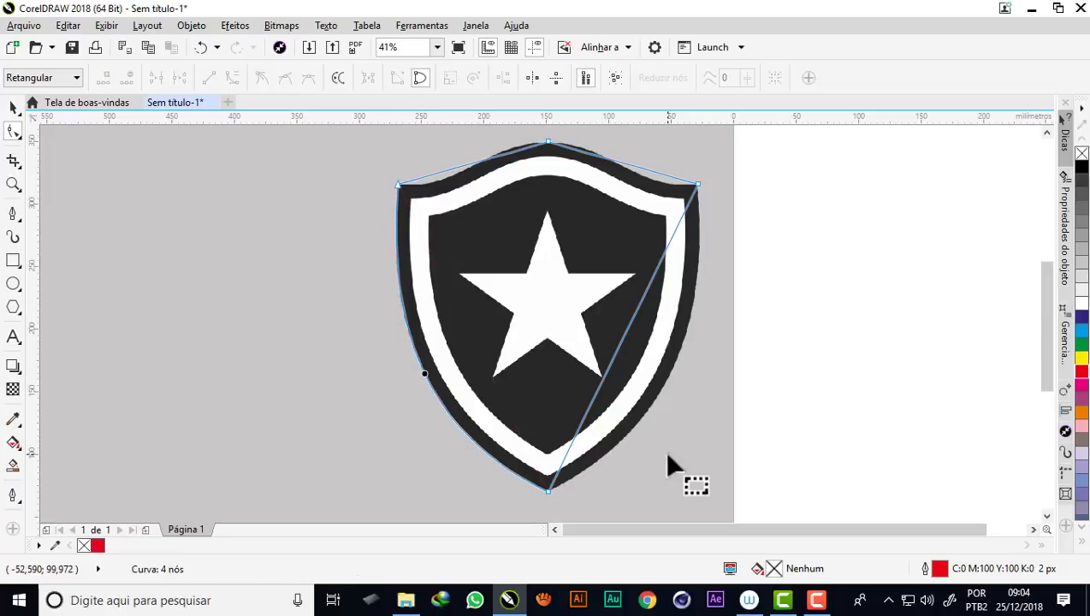
# Step: Bend the outline's right side to follow the shield's right edge
pyautogui.scroll(2, 682, 375)
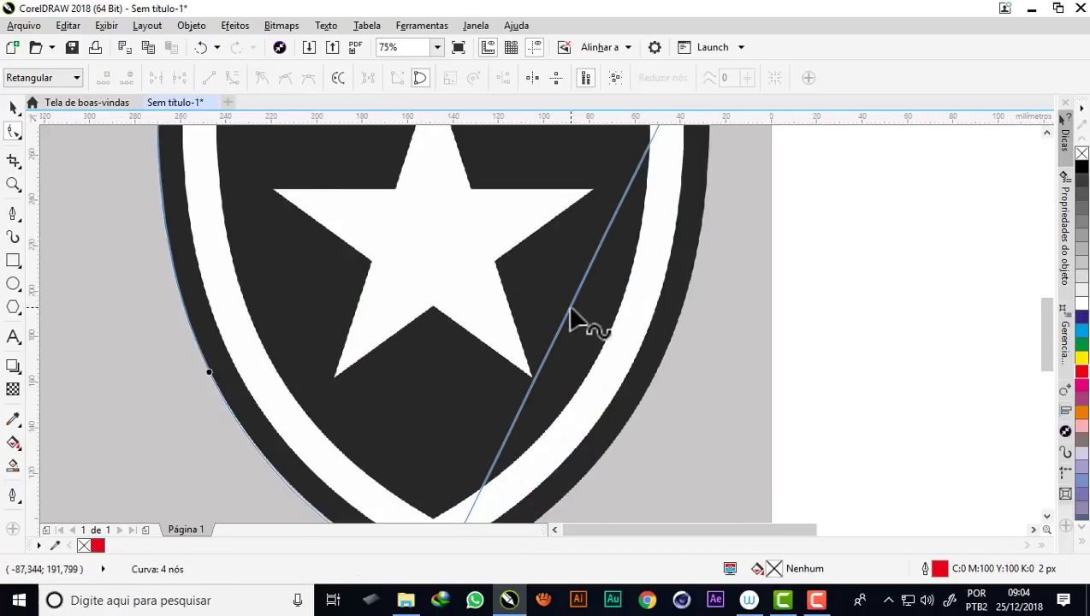
pyautogui.moveTo(568, 305); pyautogui.dragTo(658, 368)
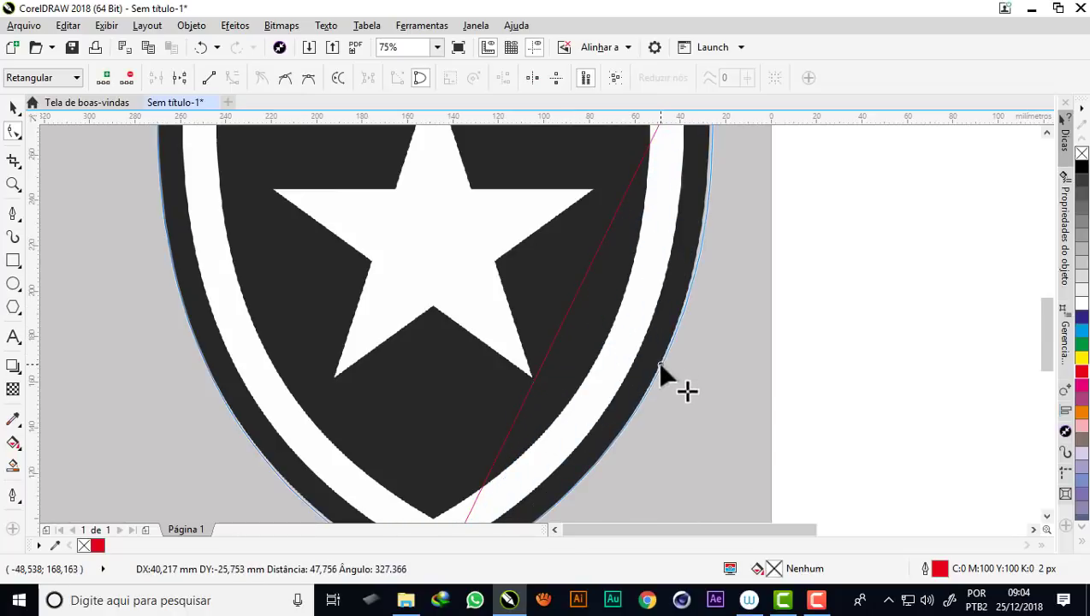
pyautogui.moveTo(657, 367); pyautogui.dragTo(657, 367)
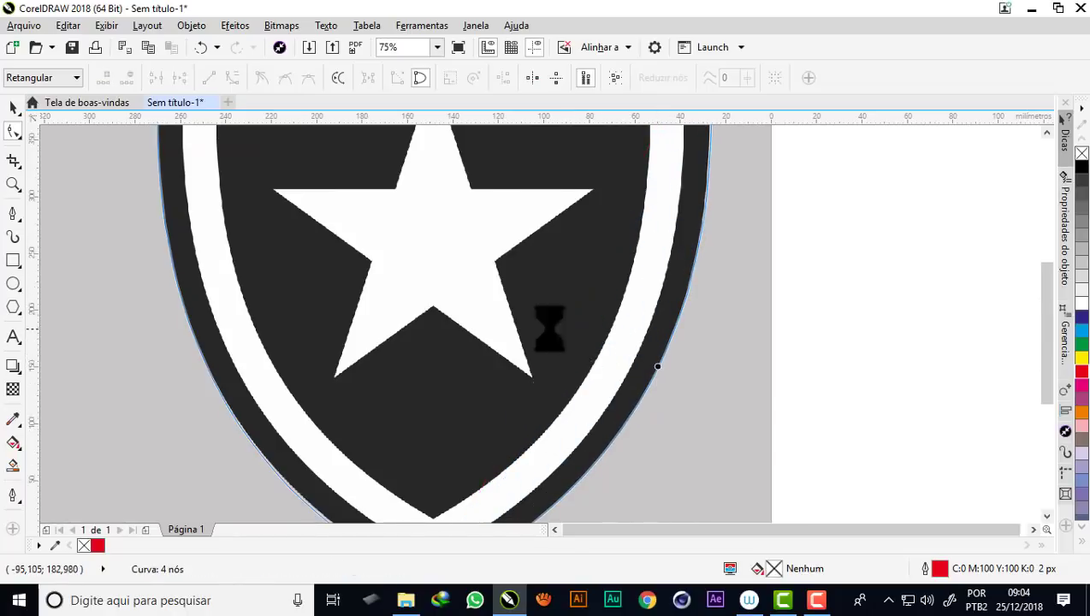
pyautogui.scroll(-4, 655, 366)
pyautogui.scroll(2, 587, 272)
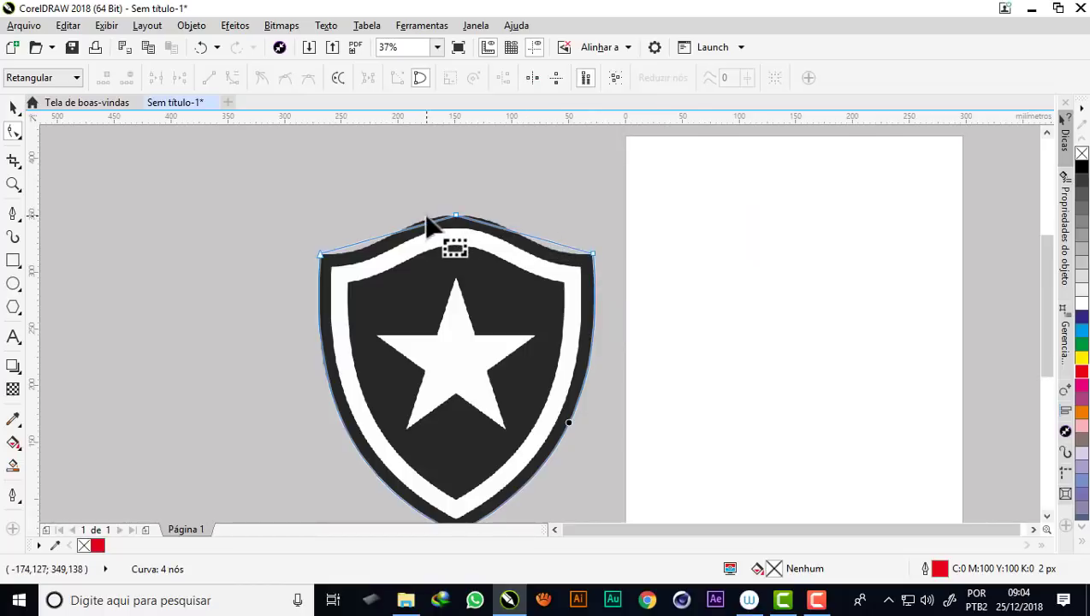
pyautogui.scroll(2, 435, 213)
pyautogui.scroll(2, 469, 211)
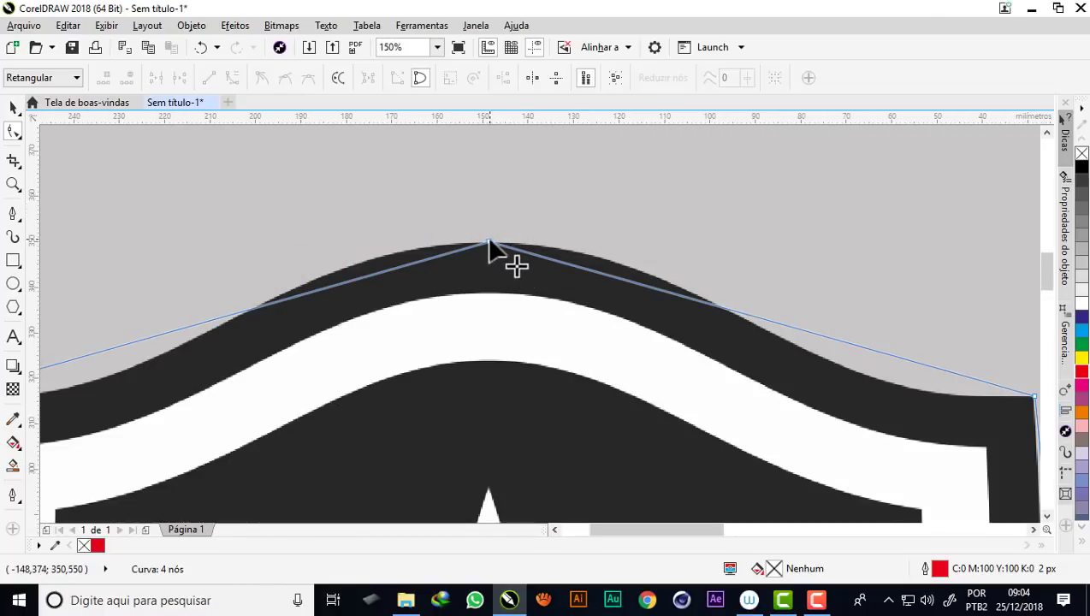
# Step: Make the top node symmetrical and drag its handle so the top-right curve follows the shield
pyautogui.click(489, 244)
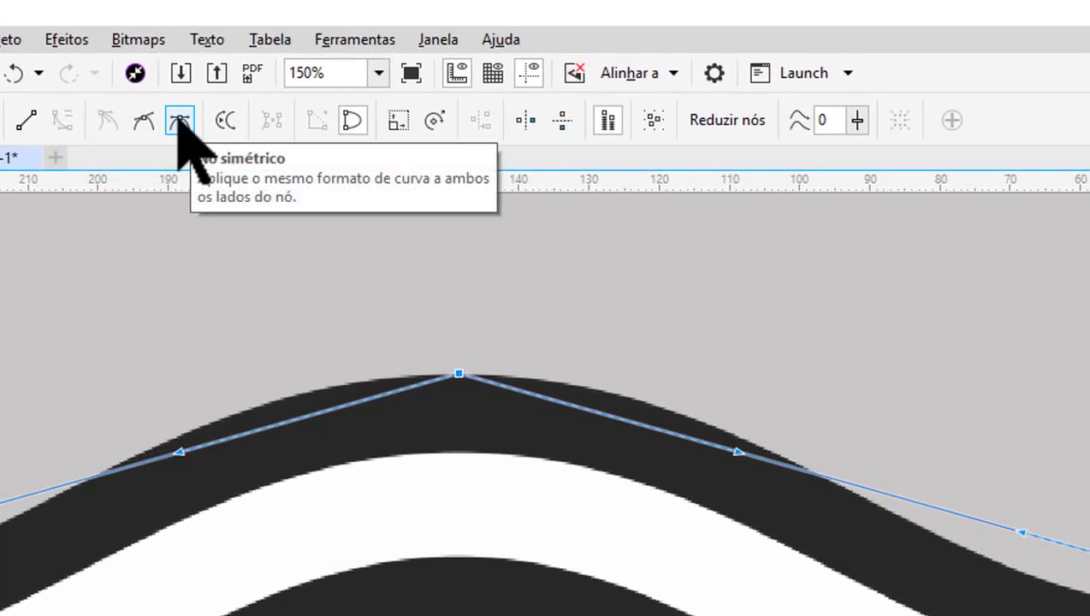
pyautogui.click(180, 121)
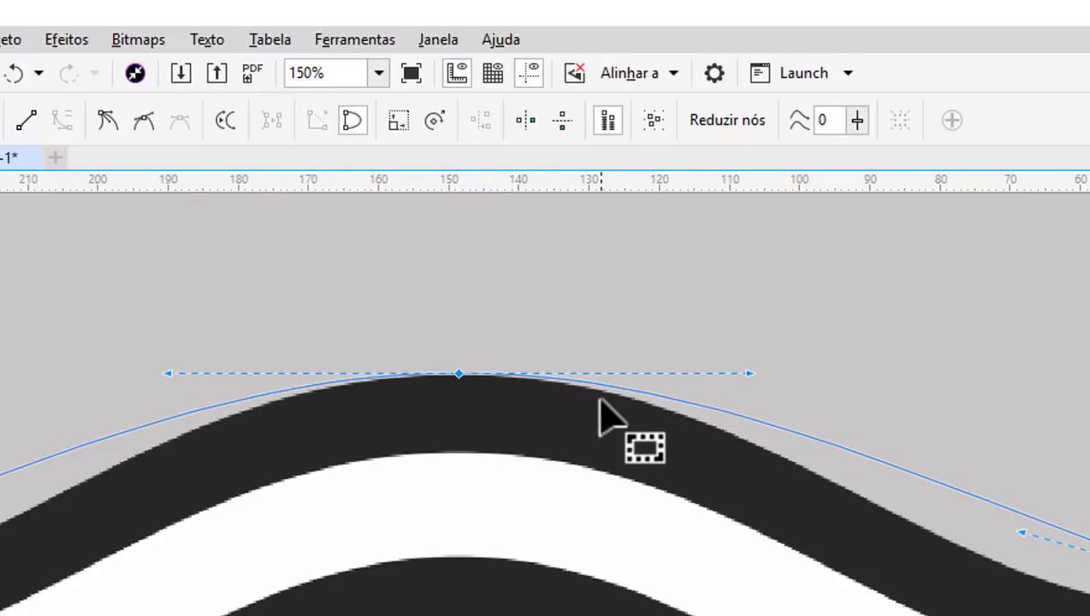
pyautogui.scroll(-5, 426, 320)
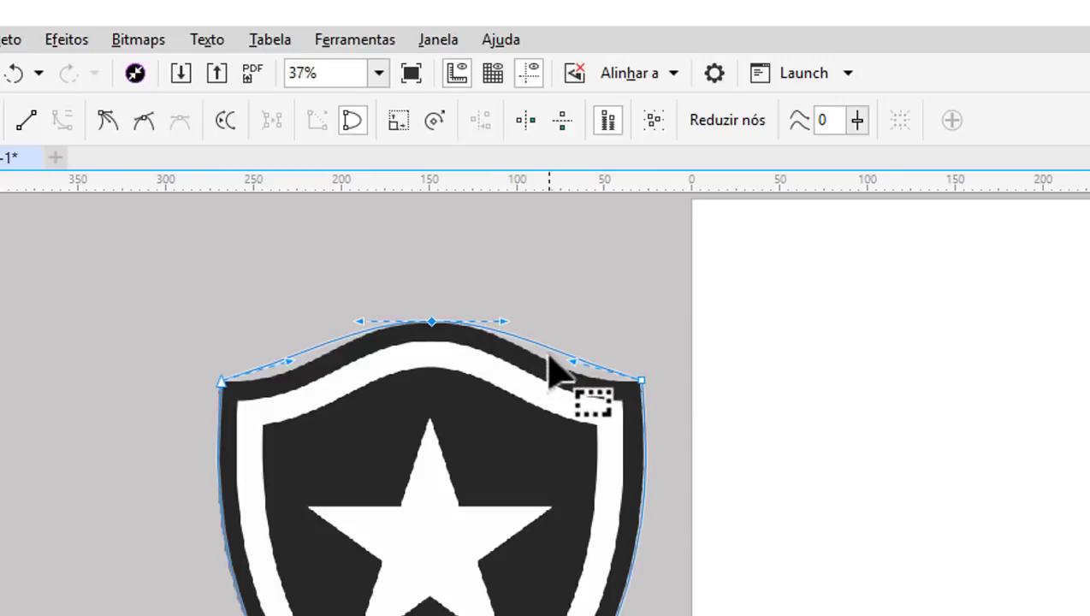
pyautogui.scroll(2, 560, 359)
pyautogui.scroll(2, 563, 366)
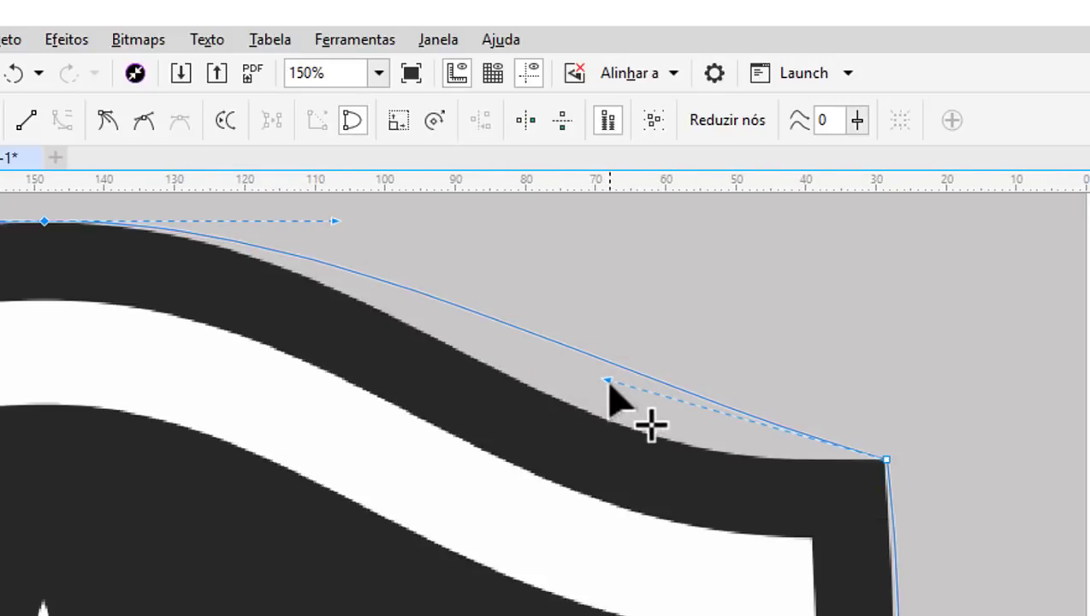
pyautogui.scroll(2, 834, 413)
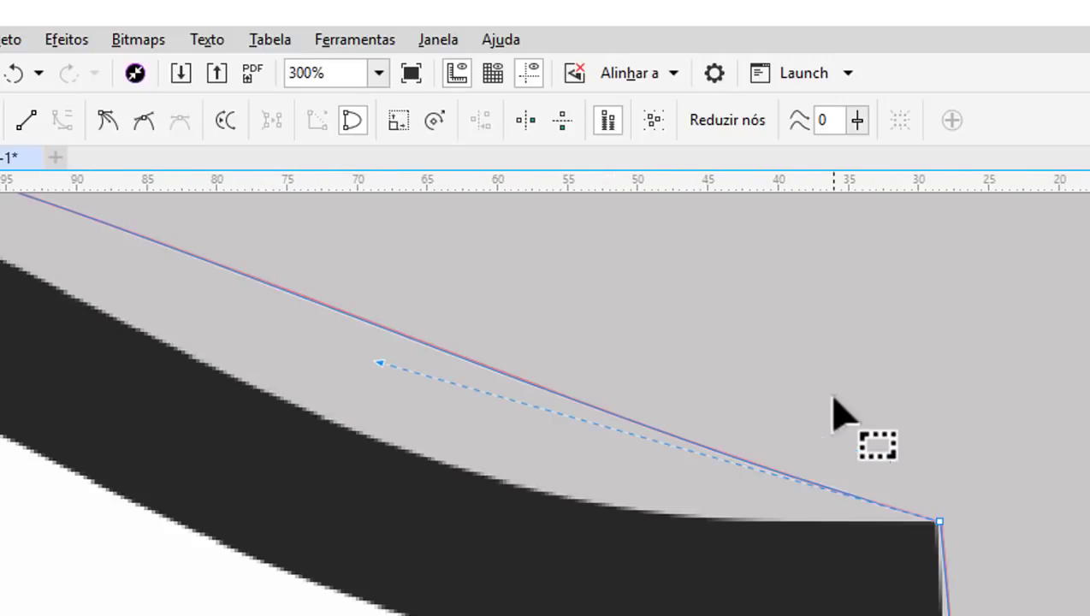
pyautogui.moveTo(380, 363)
pyautogui.mouseDown()
pyautogui.moveTo(563, 522)
pyautogui.moveTo(458, 545)
pyautogui.moveTo(346, 550)
pyautogui.moveTo(377, 590)
pyautogui.moveTo(286, 546)
pyautogui.moveTo(147, 539)
pyautogui.moveTo(169, 559)
pyautogui.mouseUp()
pyautogui.scroll(-2, 729, 297)
# Step: Drag the top-left curve's control handle until it hugs the shield's wavy top edge
pyautogui.scroll(-1, 789, 316)
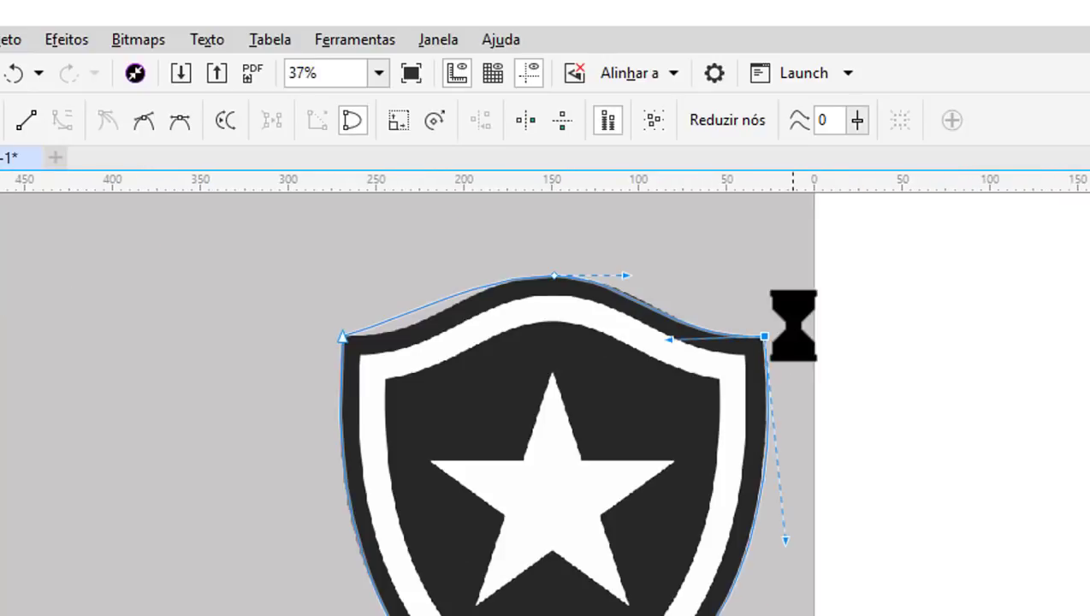
pyautogui.scroll(2, 328, 338)
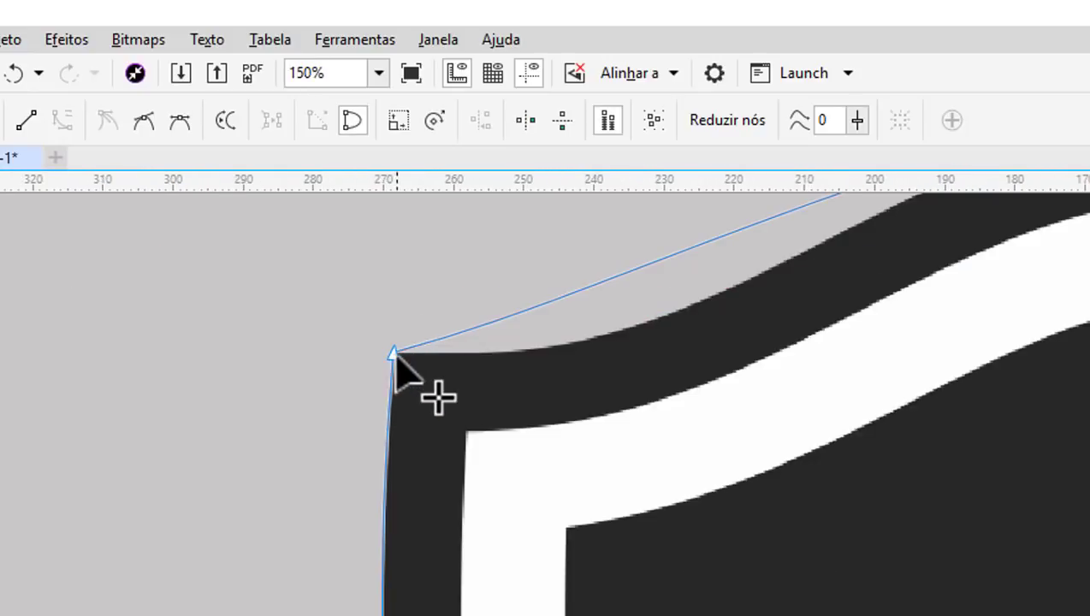
pyautogui.scroll(-1, 219, 556)
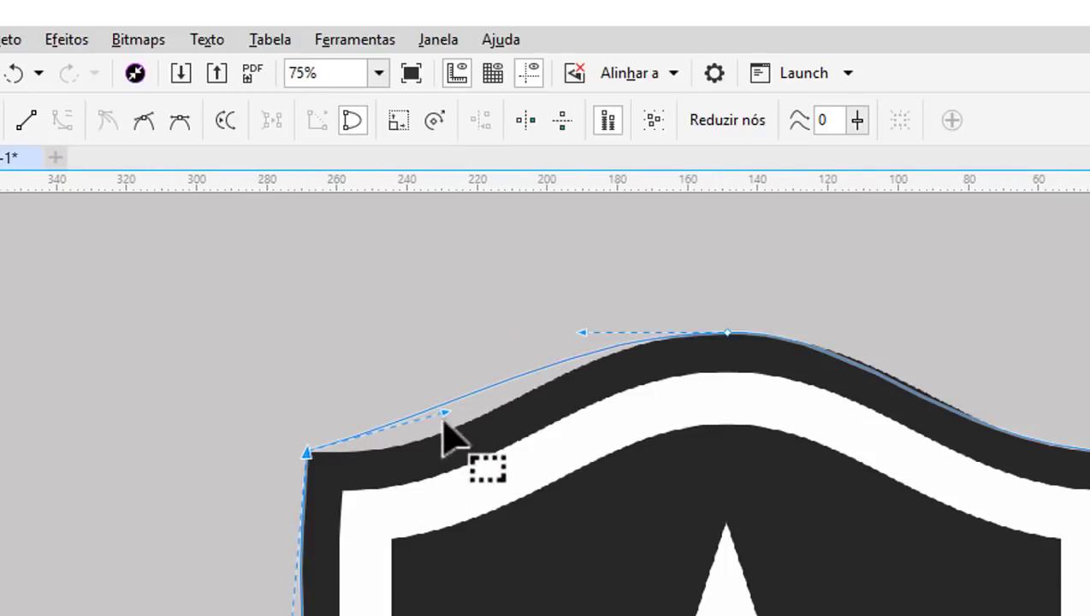
pyautogui.scroll(1, 439, 421)
pyautogui.moveTo(447, 404); pyautogui.dragTo(410, 513)
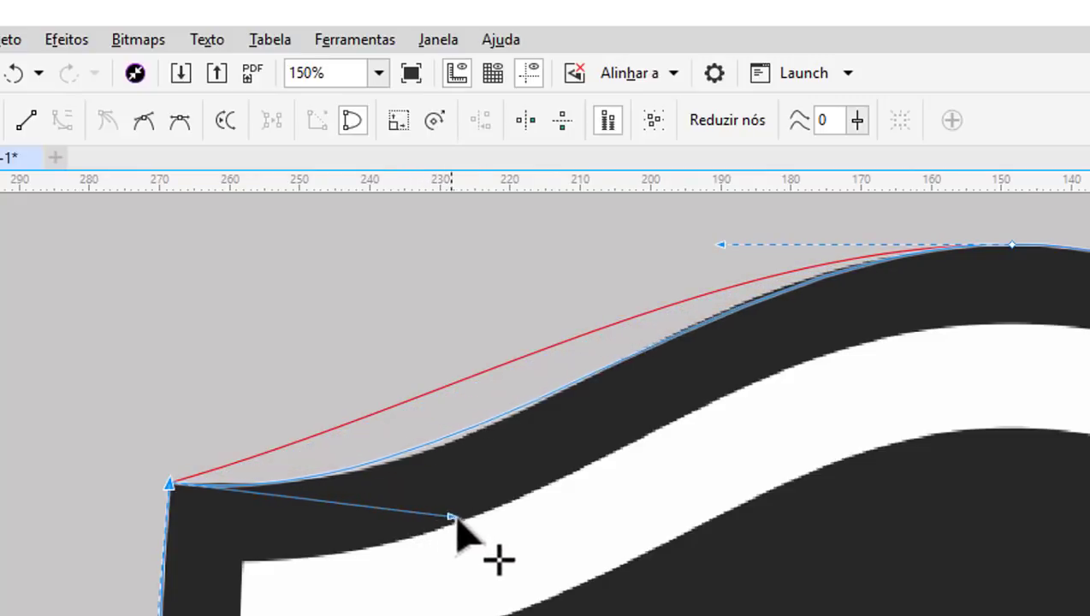
pyautogui.moveTo(411, 514); pyautogui.dragTo(495, 515)
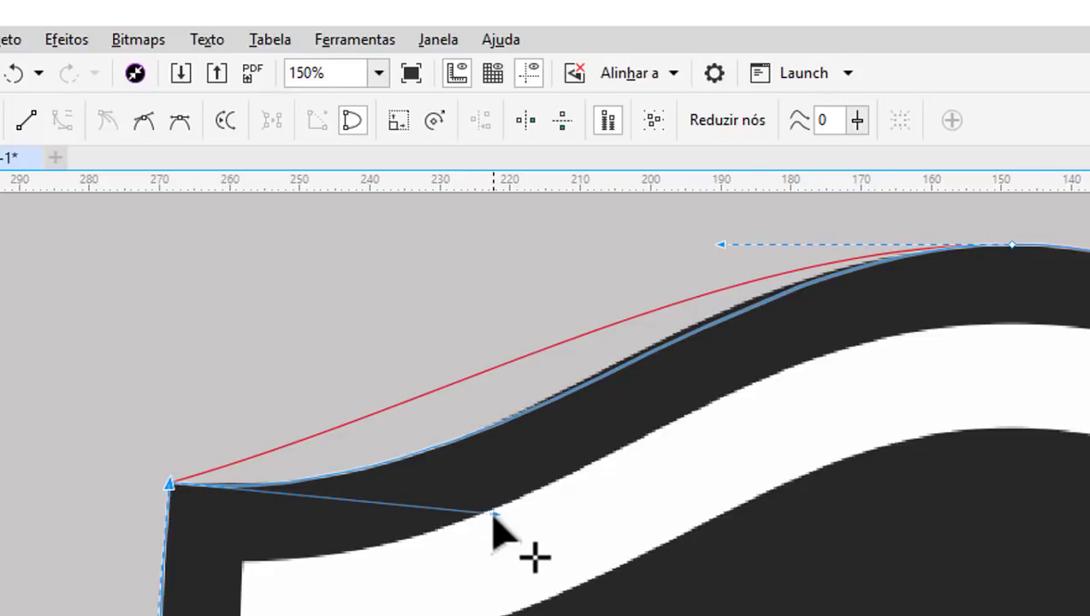
pyautogui.scroll(-1, 409, 479)
pyautogui.scroll(-1, 285, 433)
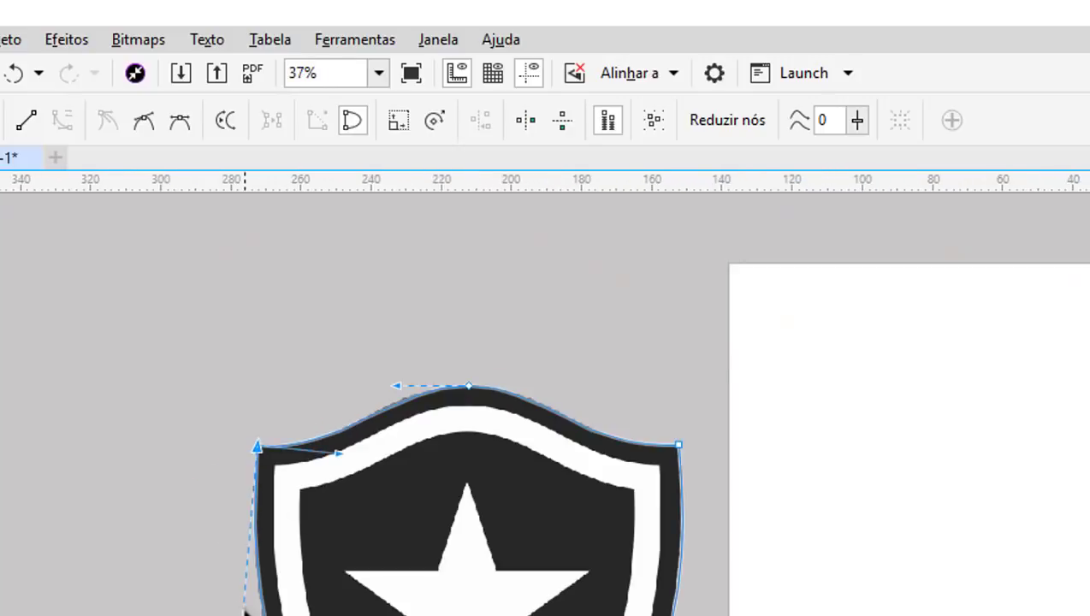
pyautogui.scroll(1, 257, 609)
pyautogui.scroll(1, 285, 609)
pyautogui.scroll(-3, 274, 513)
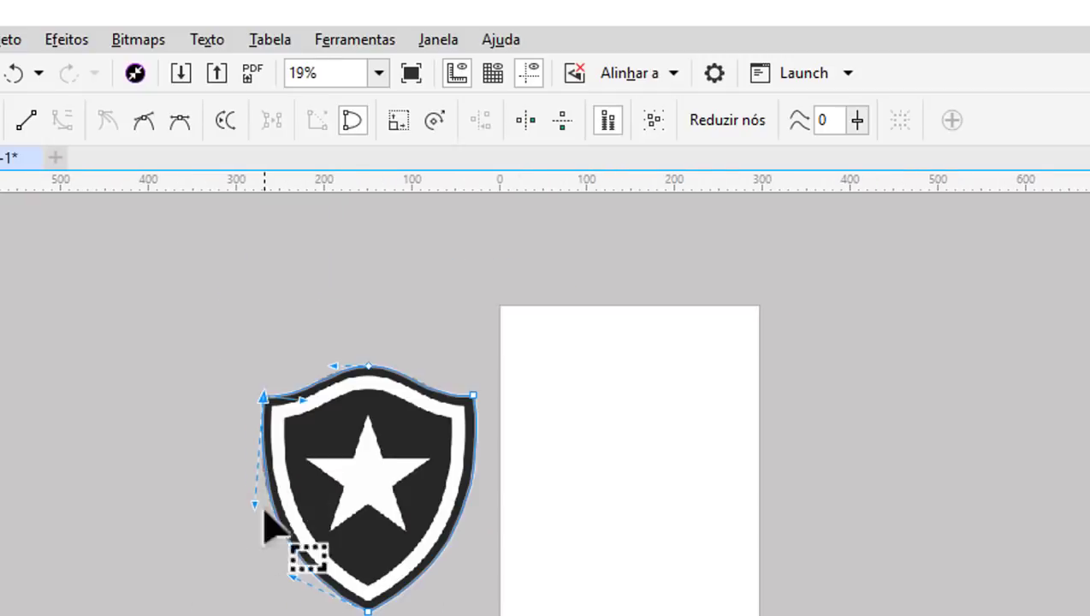
pyautogui.scroll(1, 304, 584)
pyautogui.scroll(2, 325, 594)
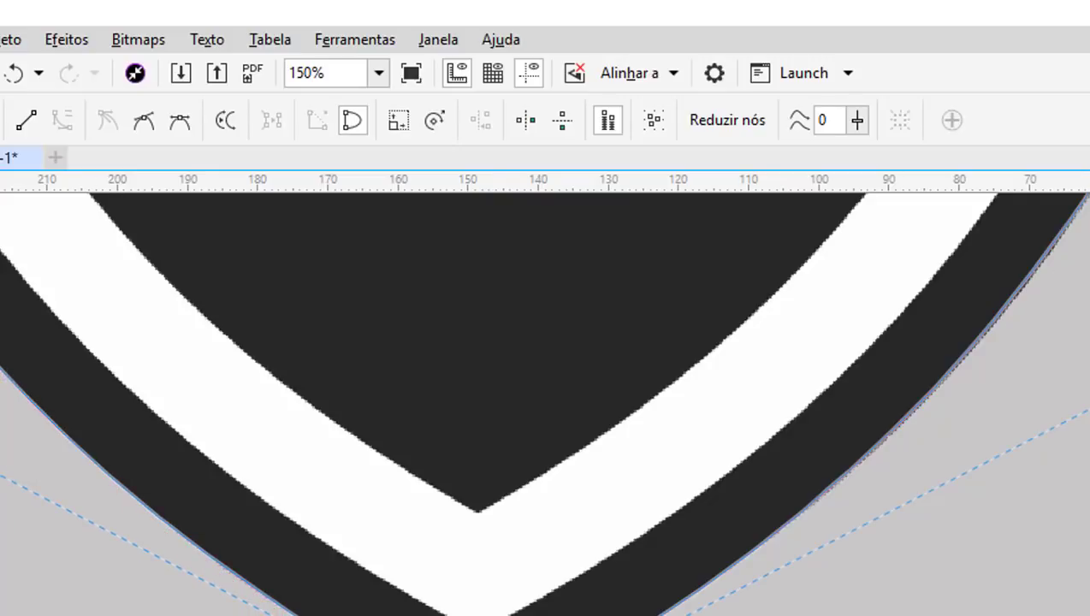
# Step: Drag the outline's top control handle outward so the top curve hugs the shield's crest
pyautogui.scroll(-2, 828, 598)
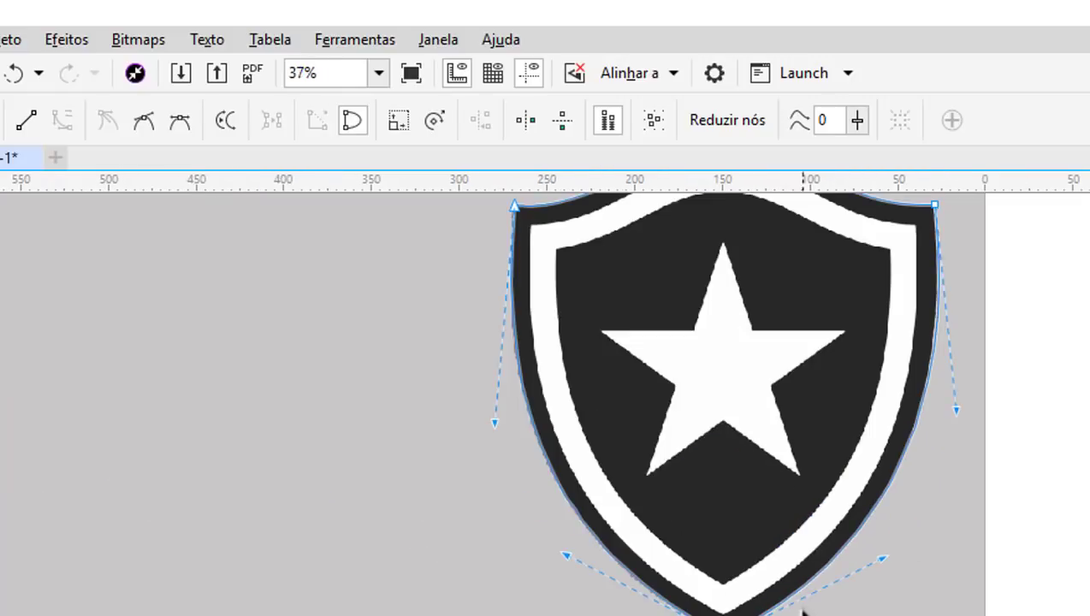
pyautogui.scroll(2, 555, 236)
pyautogui.scroll(-3, 360, 351)
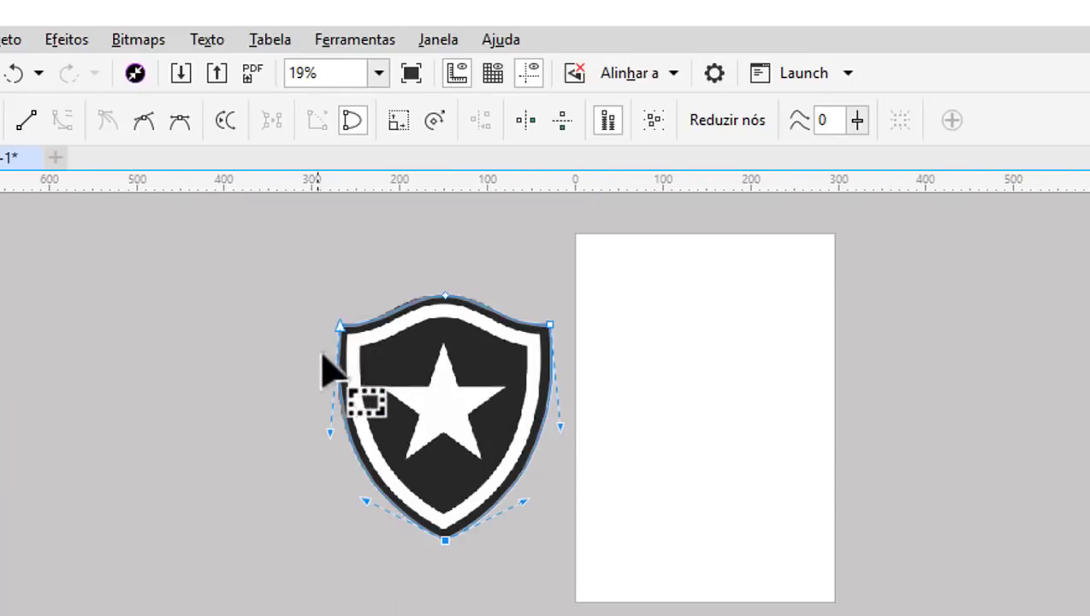
pyautogui.scroll(2, 565, 390)
pyautogui.scroll(1, 572, 342)
pyautogui.scroll(-1, 479, 368)
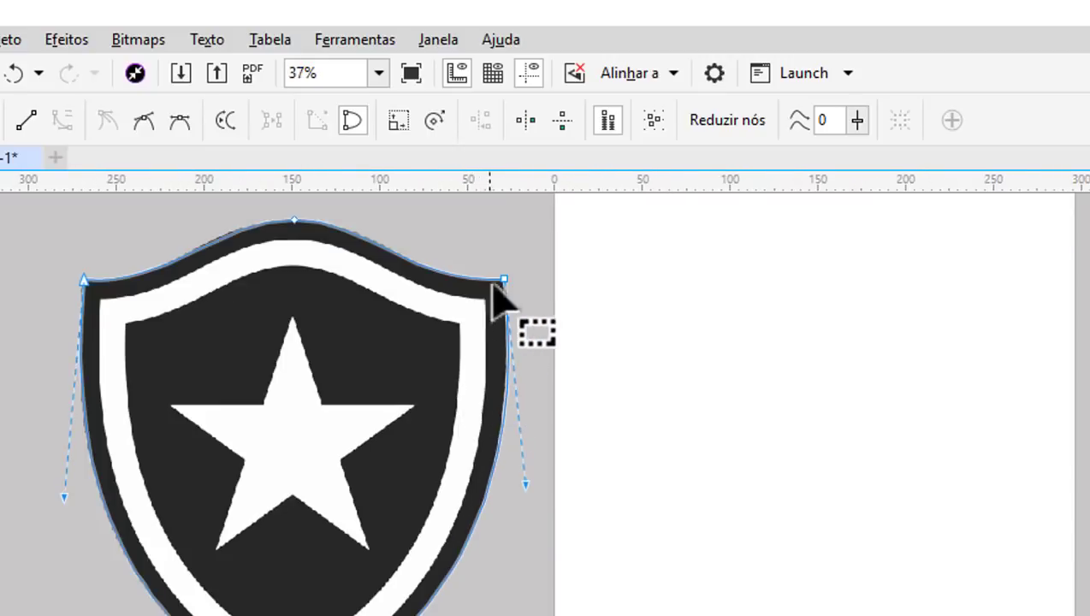
pyautogui.scroll(1, 505, 296)
pyautogui.scroll(1, 522, 308)
pyautogui.scroll(1, 514, 291)
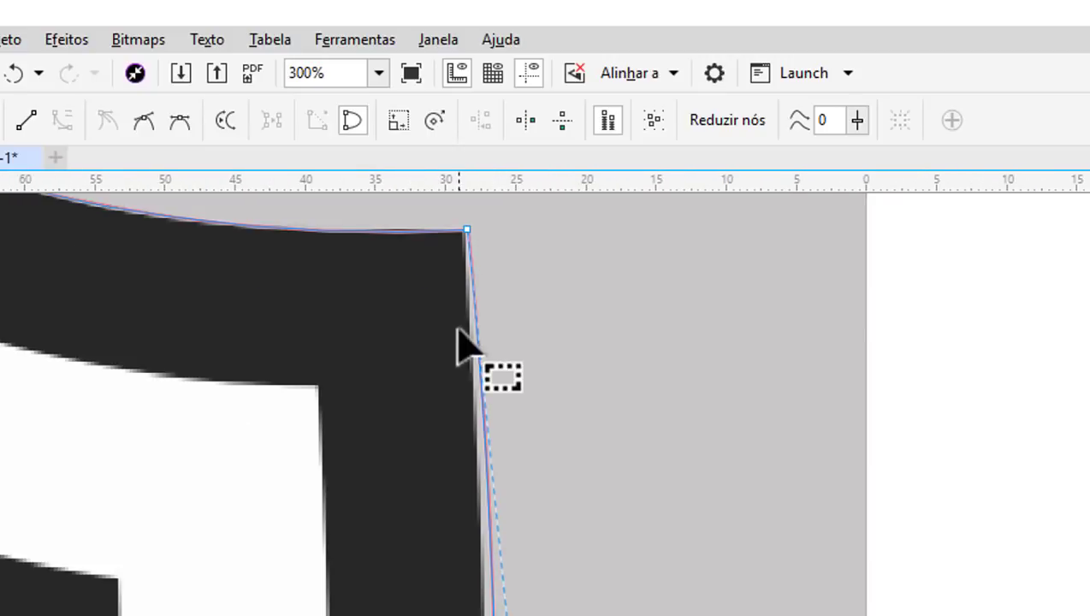
pyautogui.scroll(-2, 494, 364)
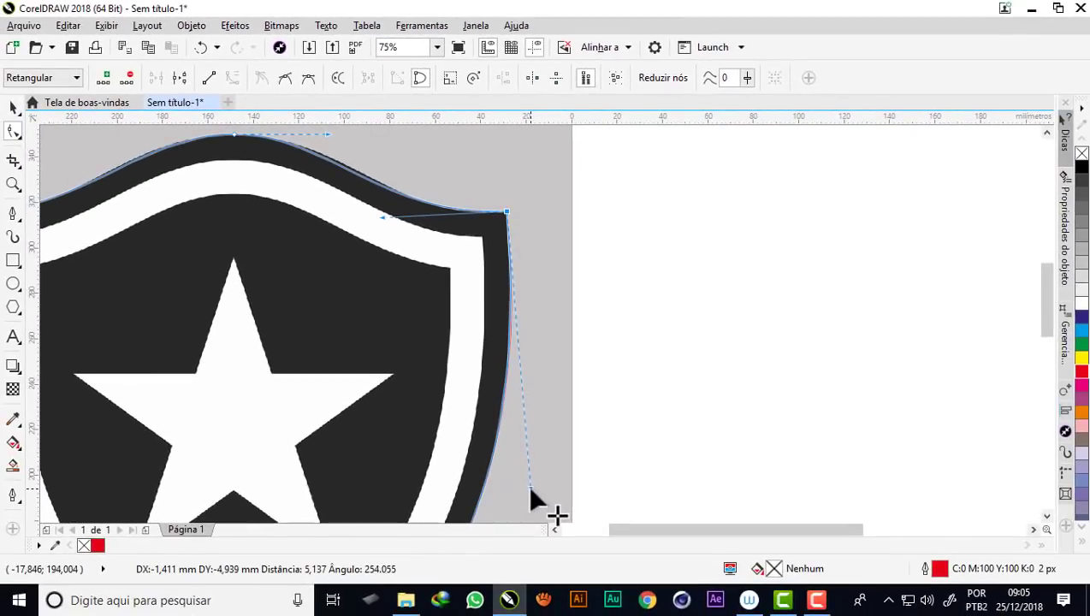
pyautogui.scroll(-1, 527, 232)
pyautogui.scroll(-1, 527, 232)
pyautogui.scroll(1, 492, 346)
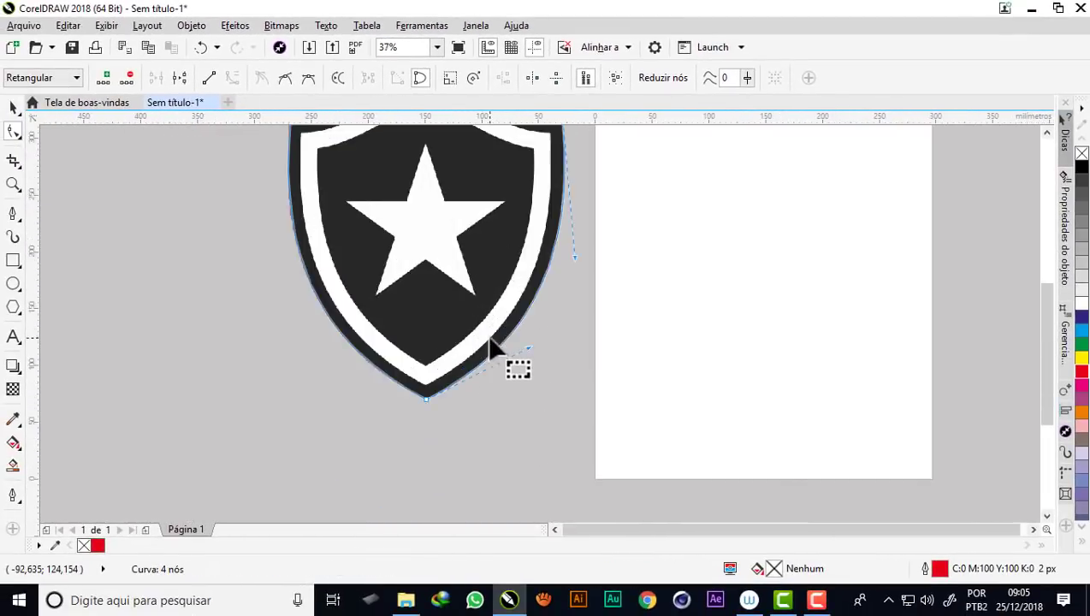
pyautogui.scroll(1, 491, 346)
pyautogui.scroll(2, 489, 347)
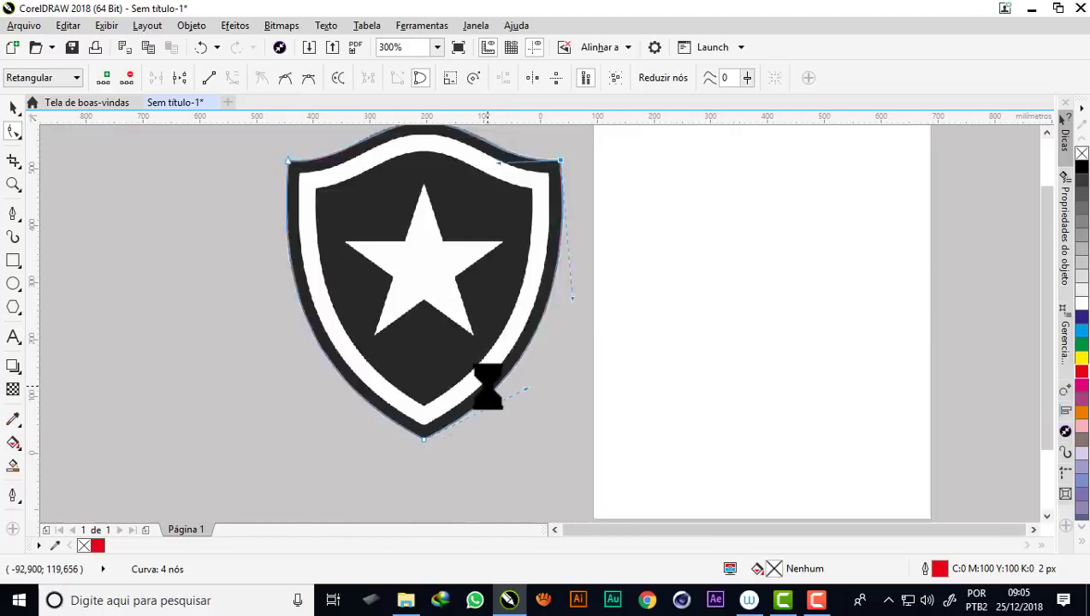
pyautogui.scroll(-1, 453, 248)
pyautogui.scroll(1, 462, 295)
pyautogui.scroll(1, 454, 269)
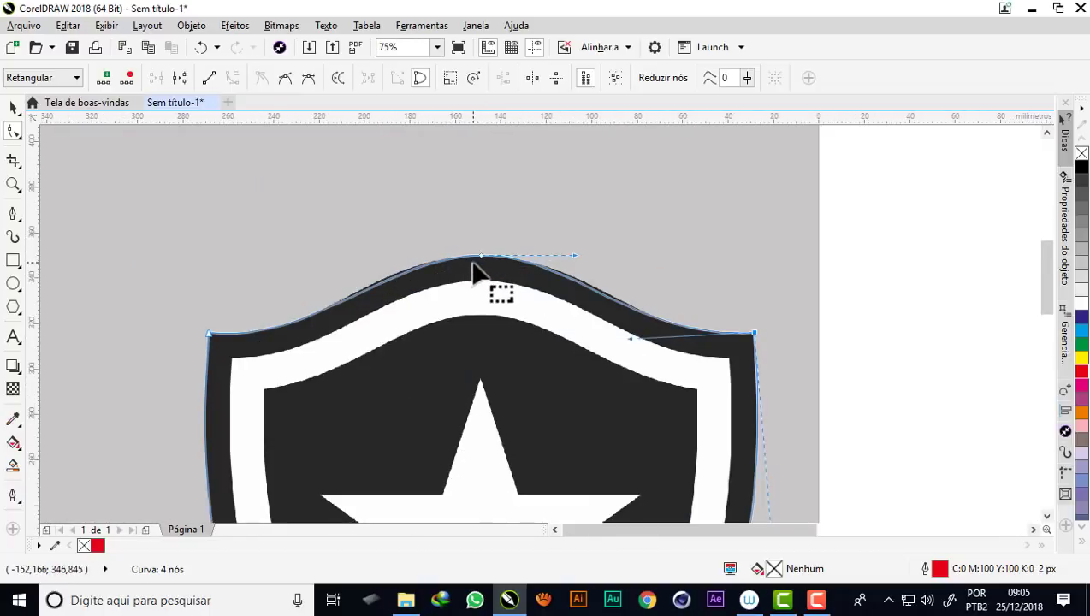
pyautogui.scroll(1, 477, 272)
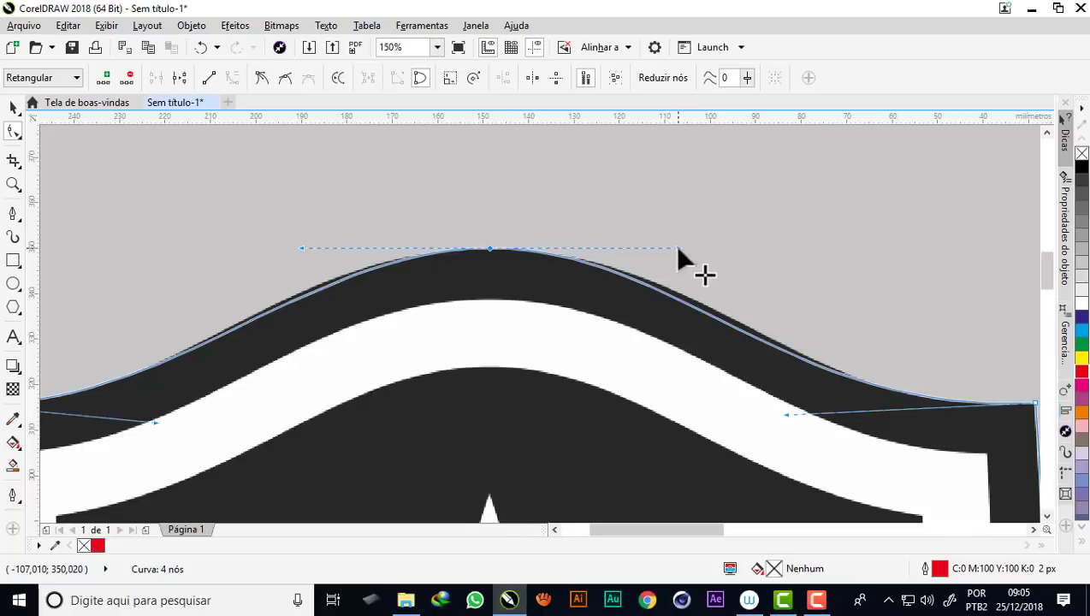
pyautogui.moveTo(676, 249); pyautogui.dragTo(710, 256)
# Step: Select the finished four-node outline and nudge it onto the A3 page
pyautogui.scroll(-3, 604, 222)
pyautogui.scroll(-5, 588, 221)
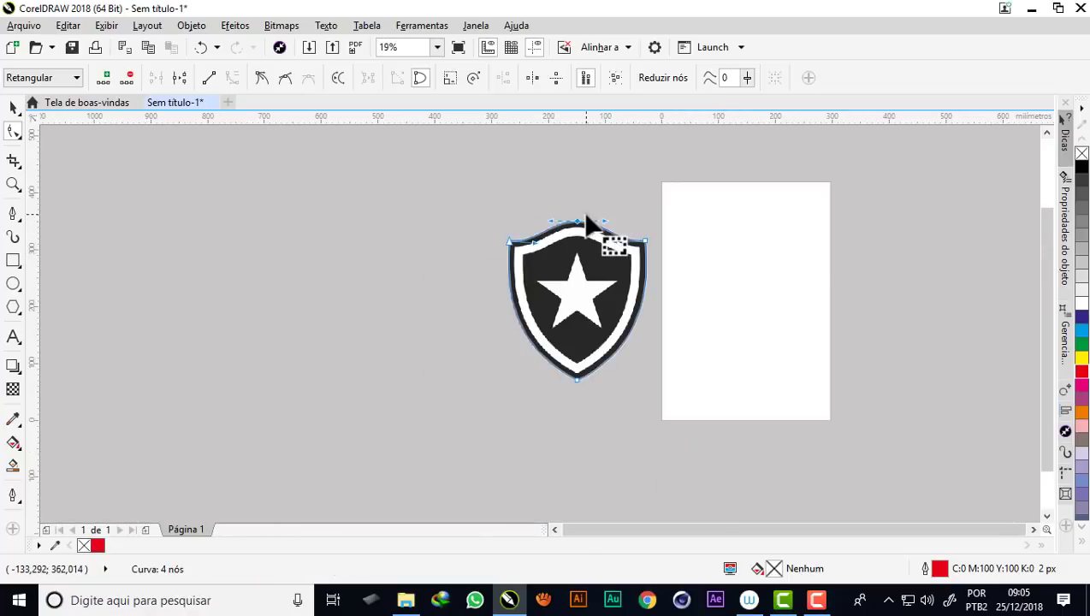
pyautogui.click(11, 108)
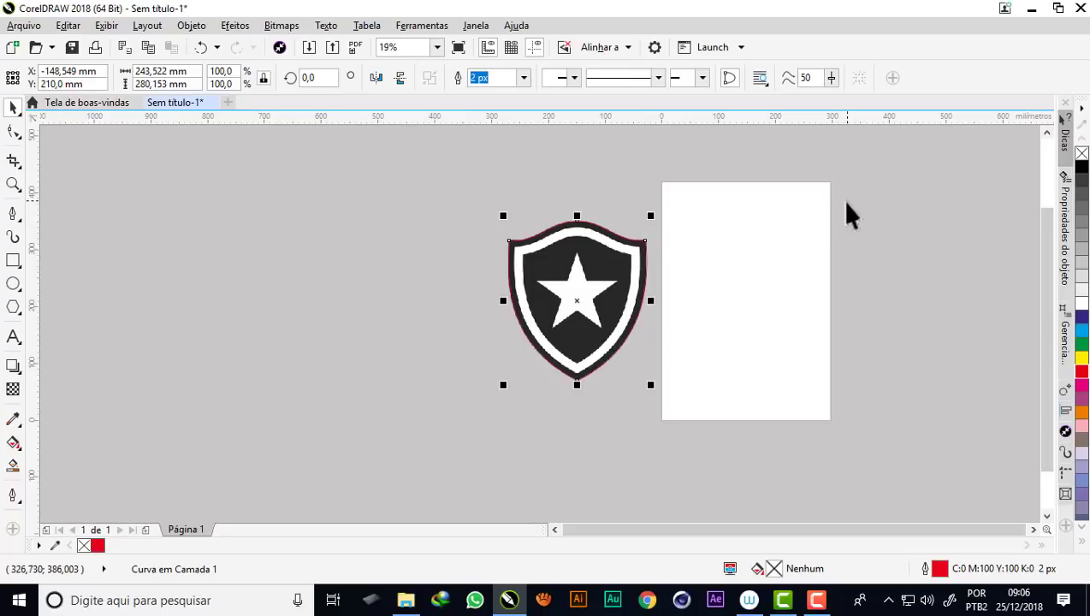
pyautogui.press('Right')
# Step: Give the traced shield on the page a solid black fill and set its outline to none
pyautogui.click(898, 278)
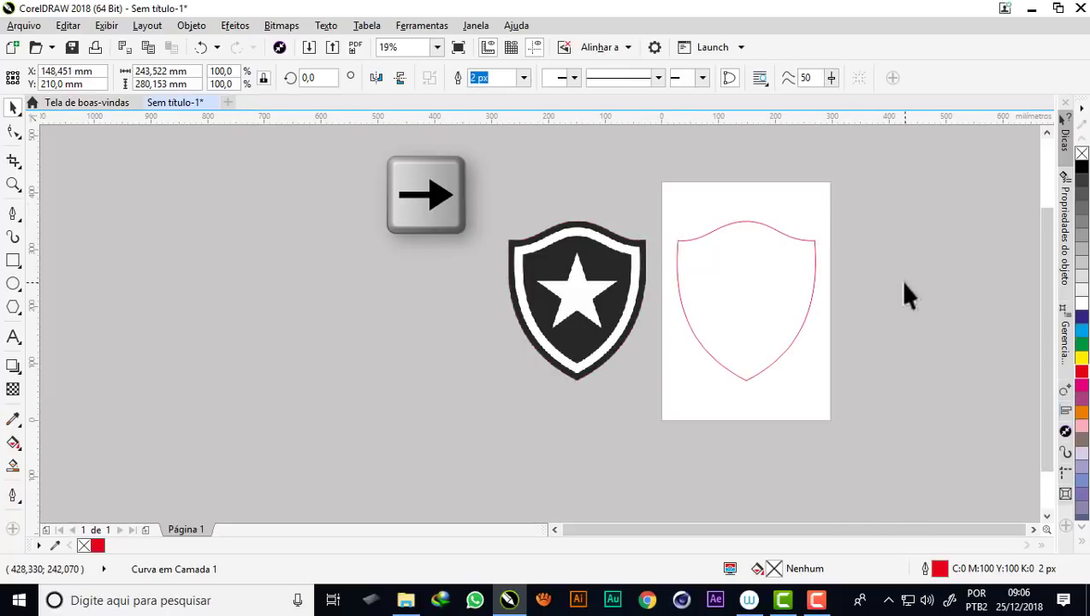
pyautogui.scroll(2, 832, 276)
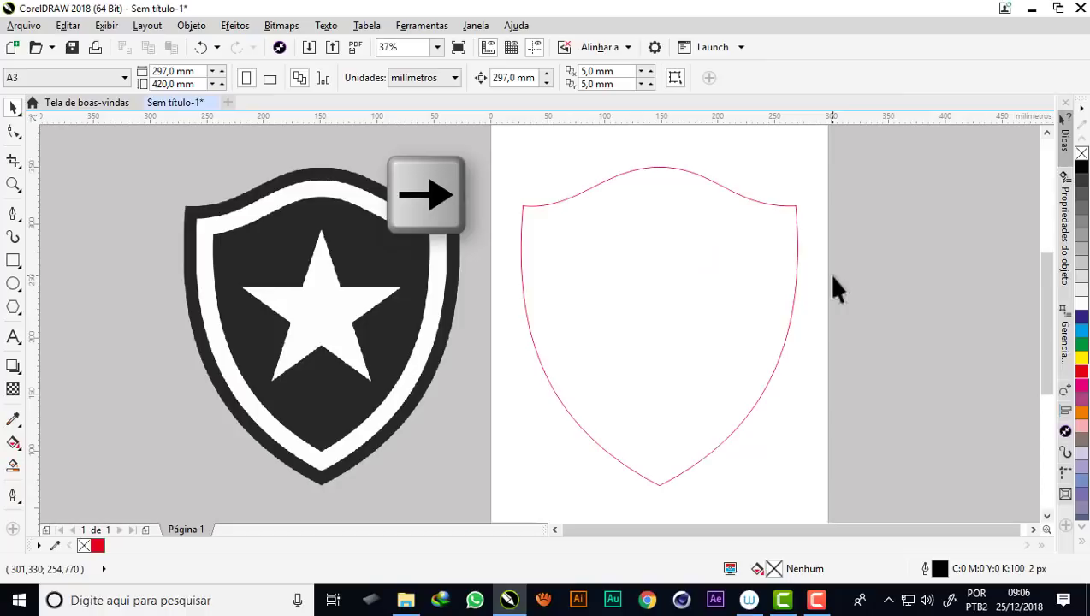
pyautogui.click(729, 229)
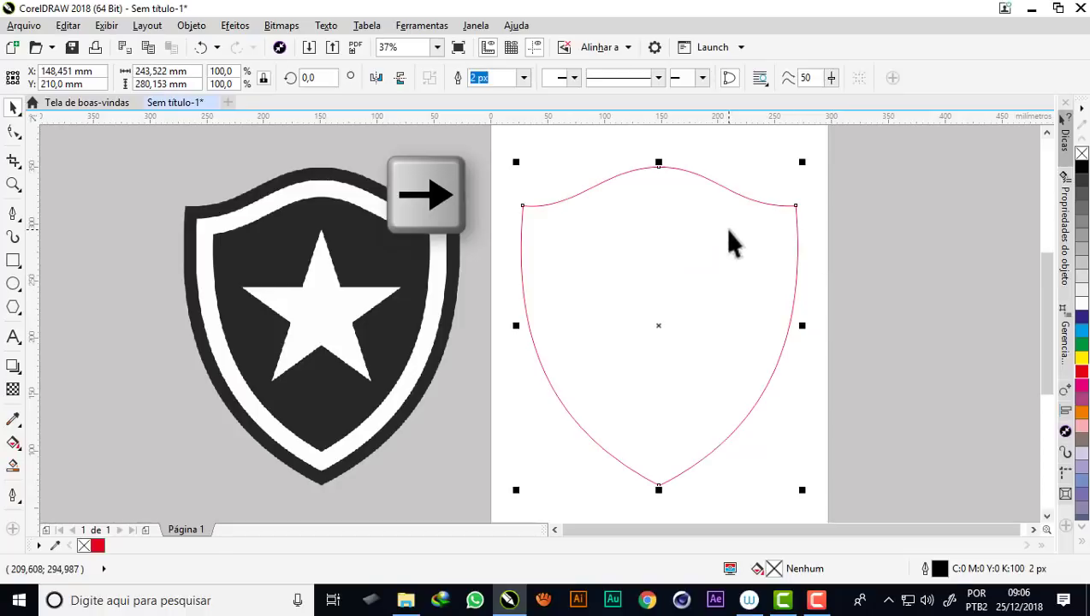
pyautogui.click(1082, 171)
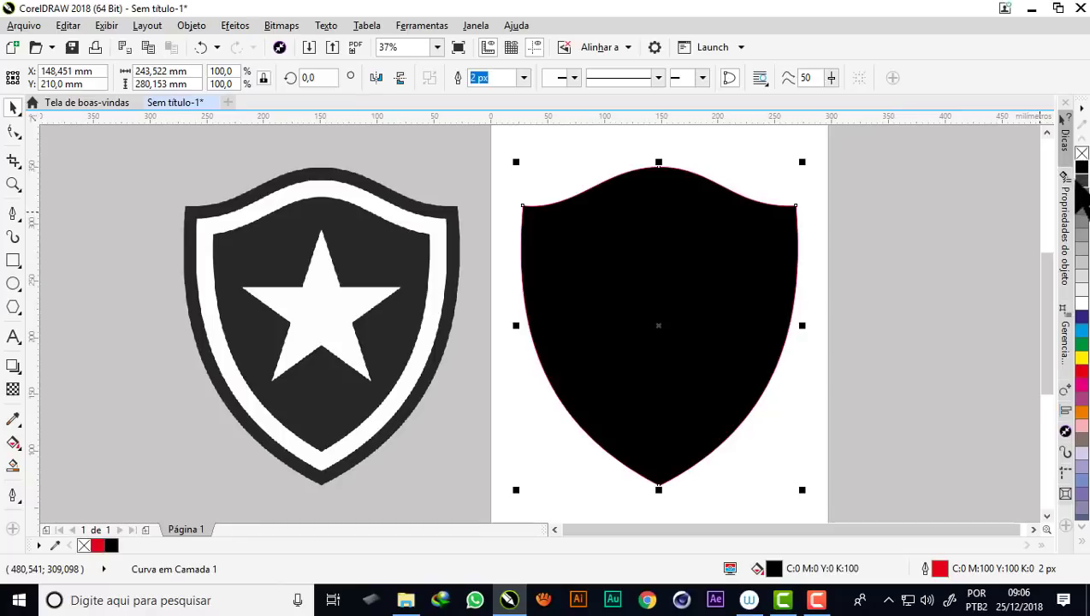
pyautogui.click(1081, 181)
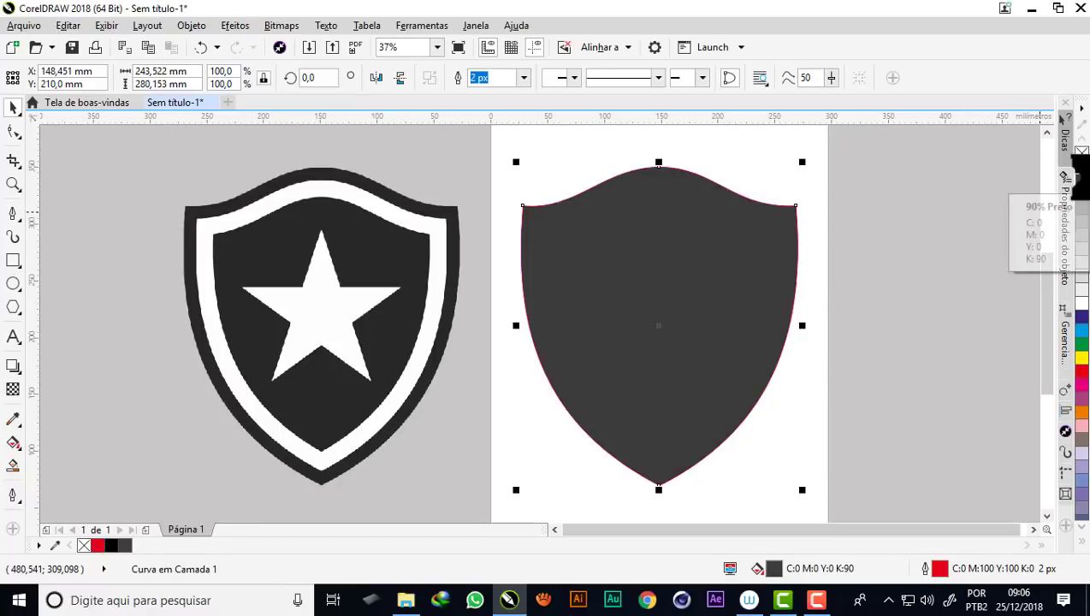
pyautogui.click(1010, 205)
pyautogui.click(733, 235)
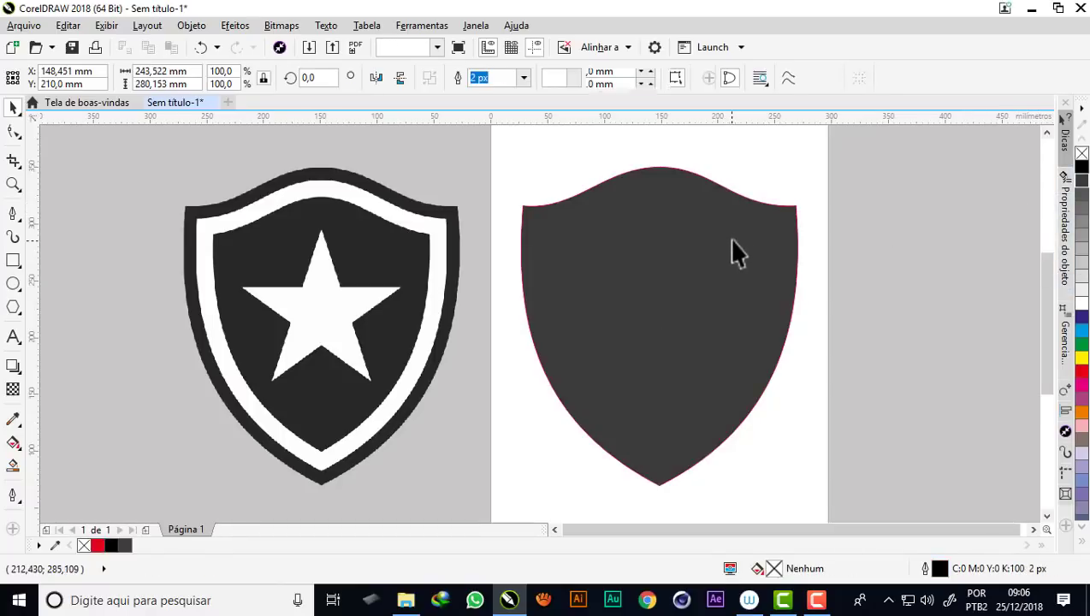
pyautogui.click(1082, 169)
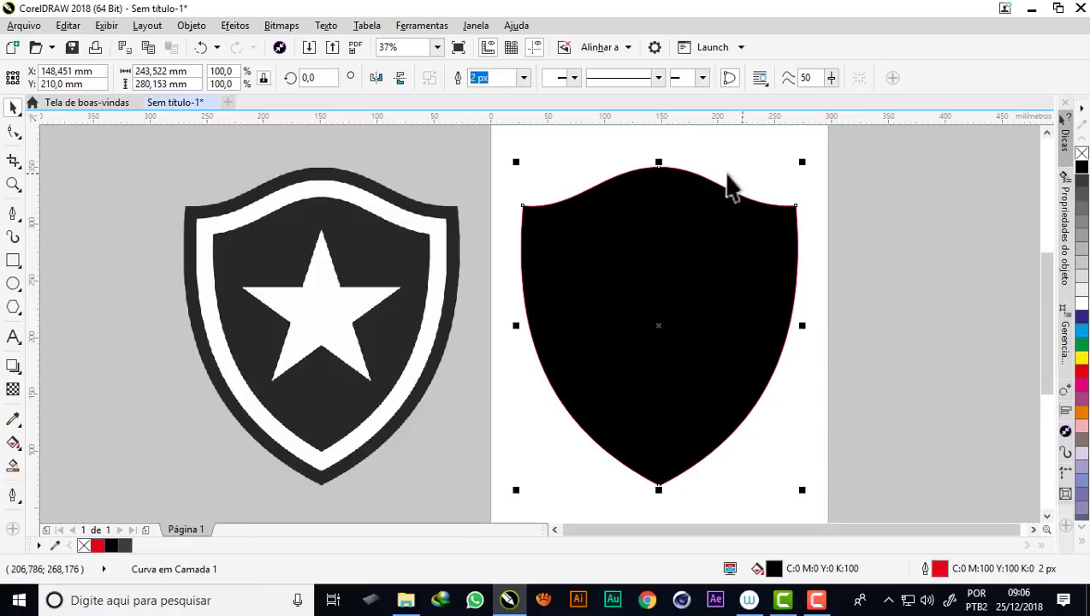
pyautogui.rightClick(1081, 154)
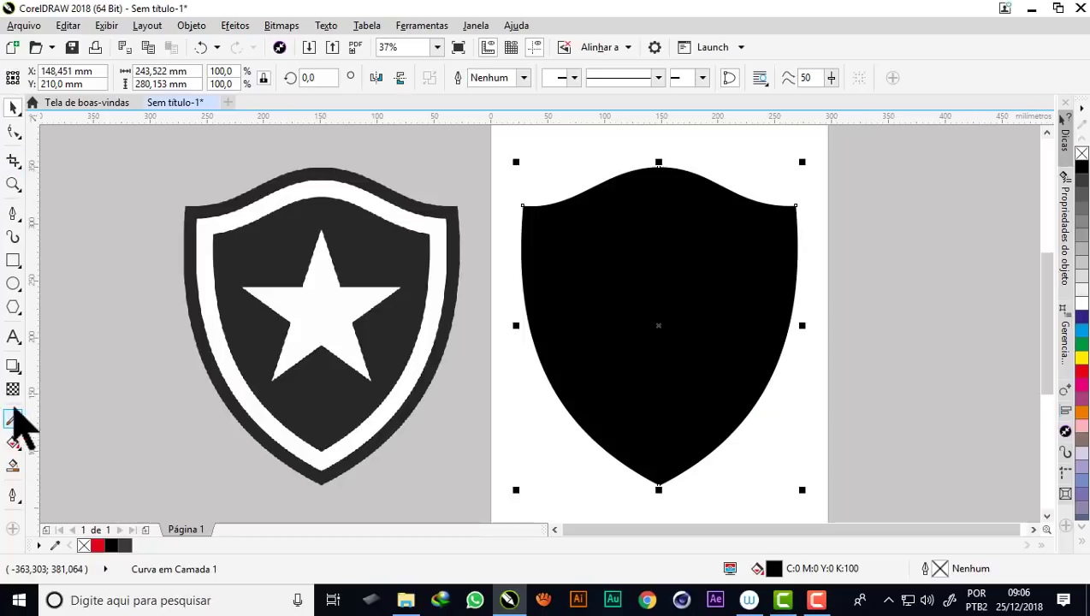
# Step: Choose the Contour tool from the interactive effects flyout and zoom to inspect the reference crest
pyautogui.click(20, 374)
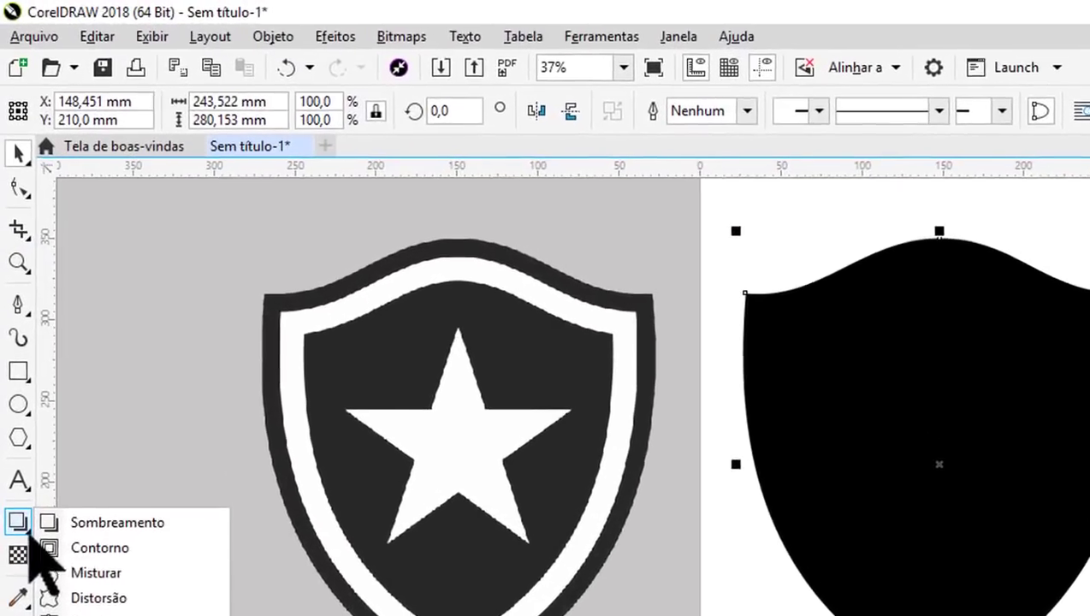
pyautogui.click(105, 557)
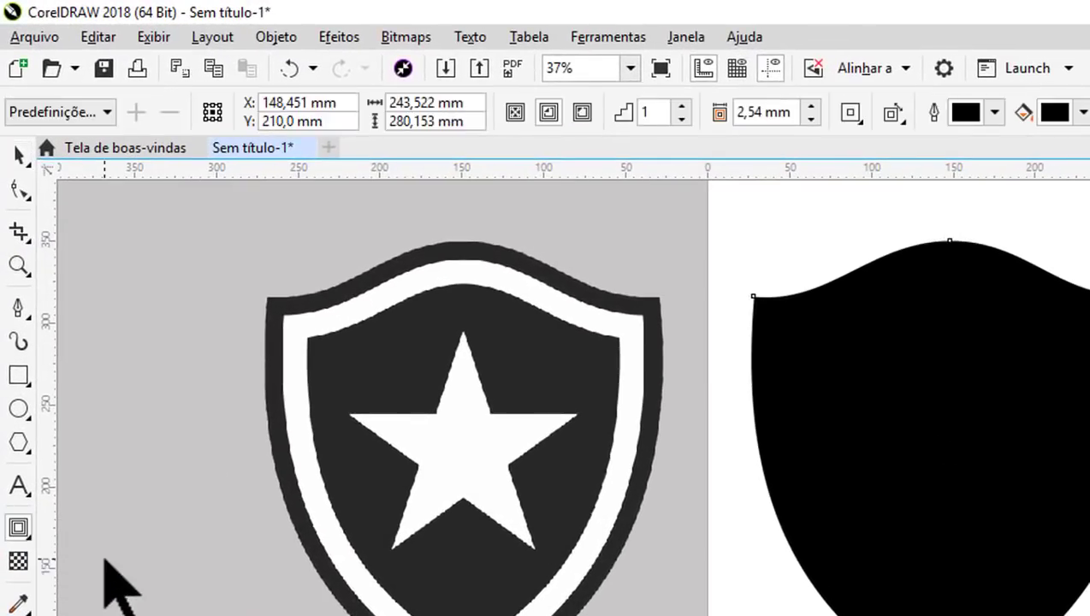
pyautogui.scroll(2, 436, 252)
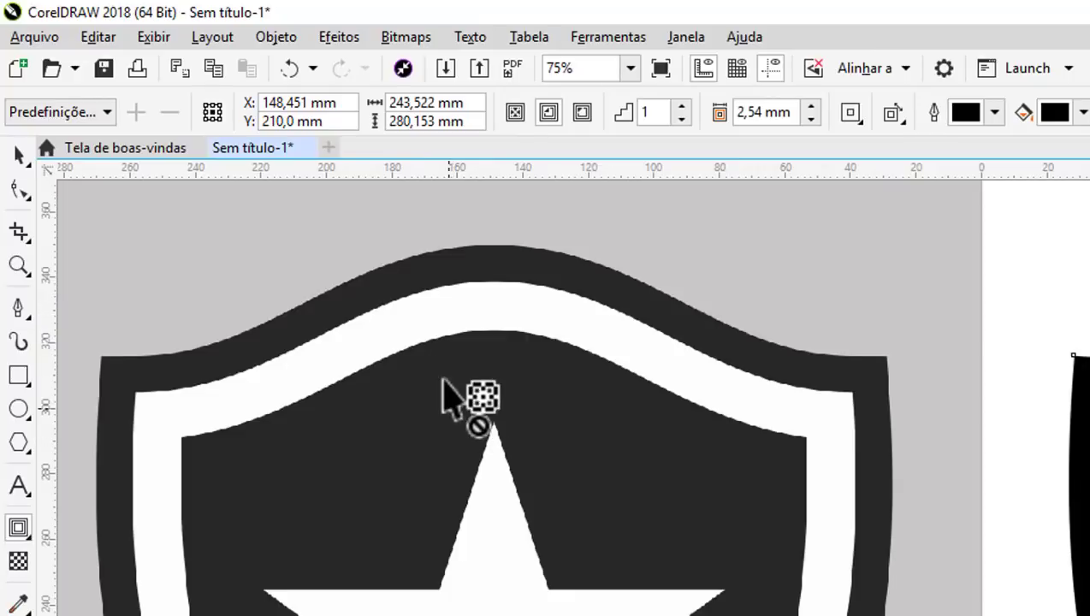
pyautogui.scroll(2, 441, 282)
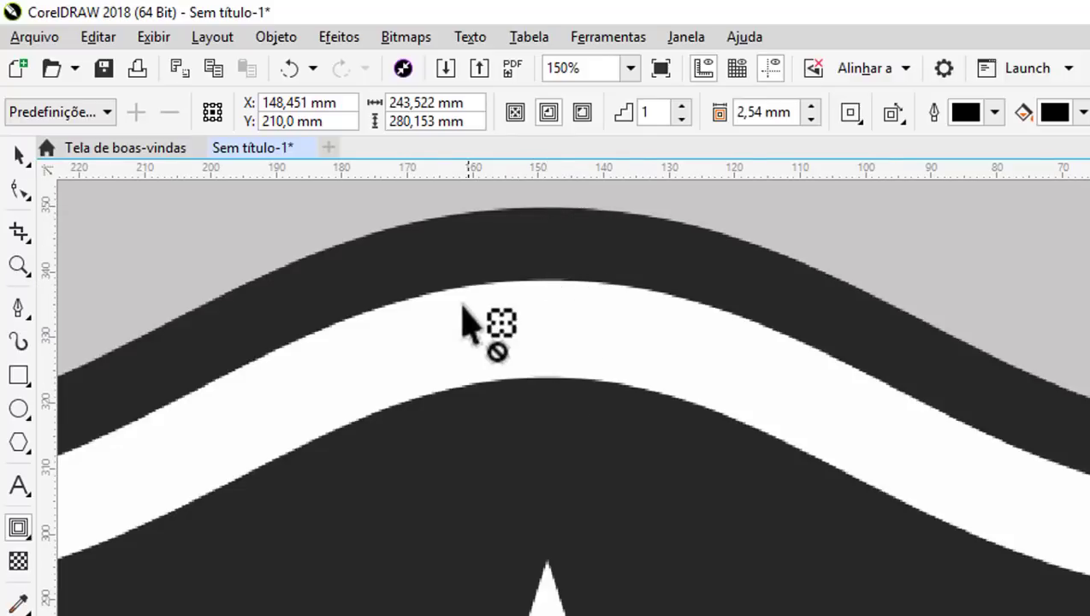
pyautogui.scroll(-6, 462, 315)
pyautogui.scroll(2, 617, 289)
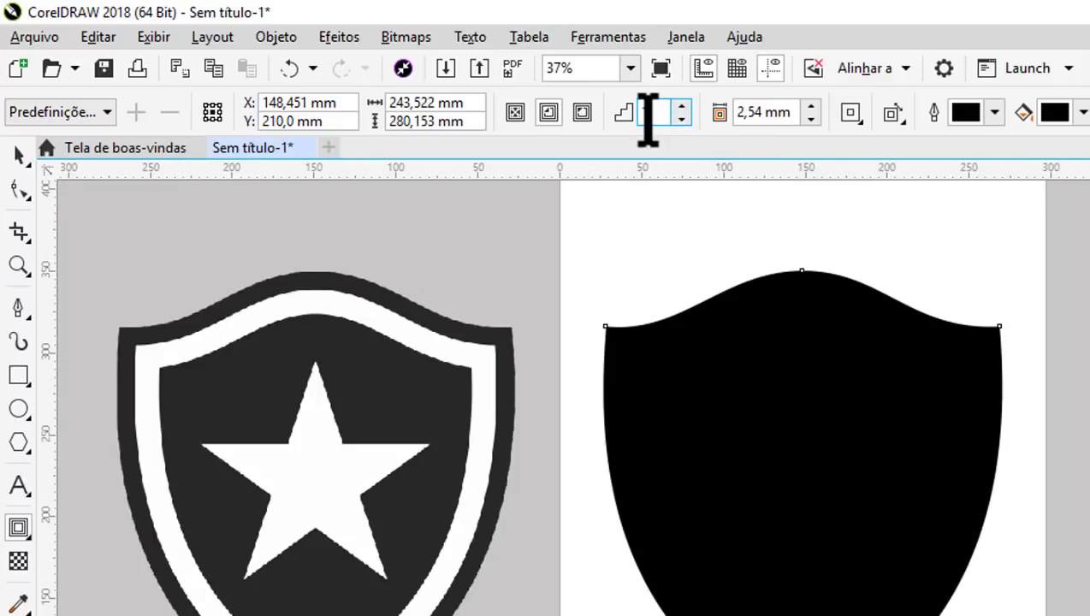
pyautogui.scroll(2, 171, 338)
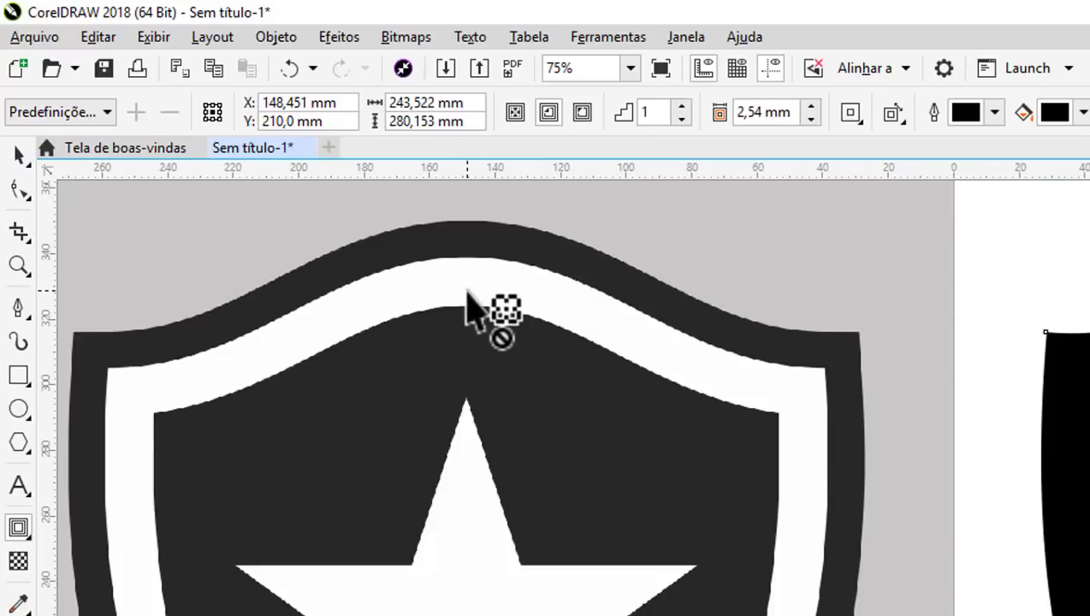
pyautogui.scroll(-4, 454, 274)
pyautogui.scroll(2, 444, 287)
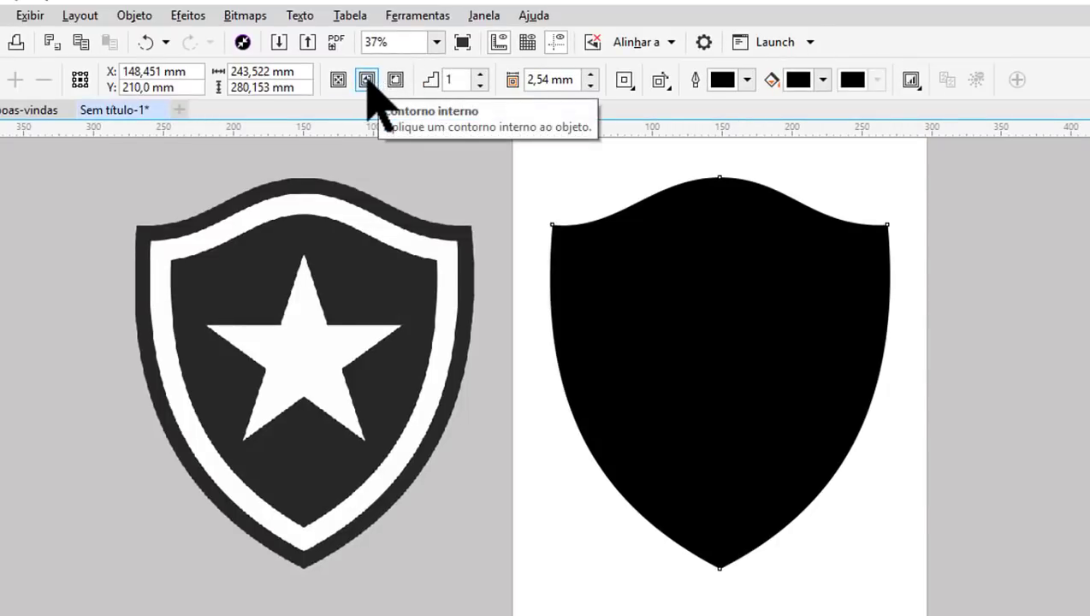
# Step: Make the contour run inside, with white contour outline and white fill colours
pyautogui.click(368, 81)
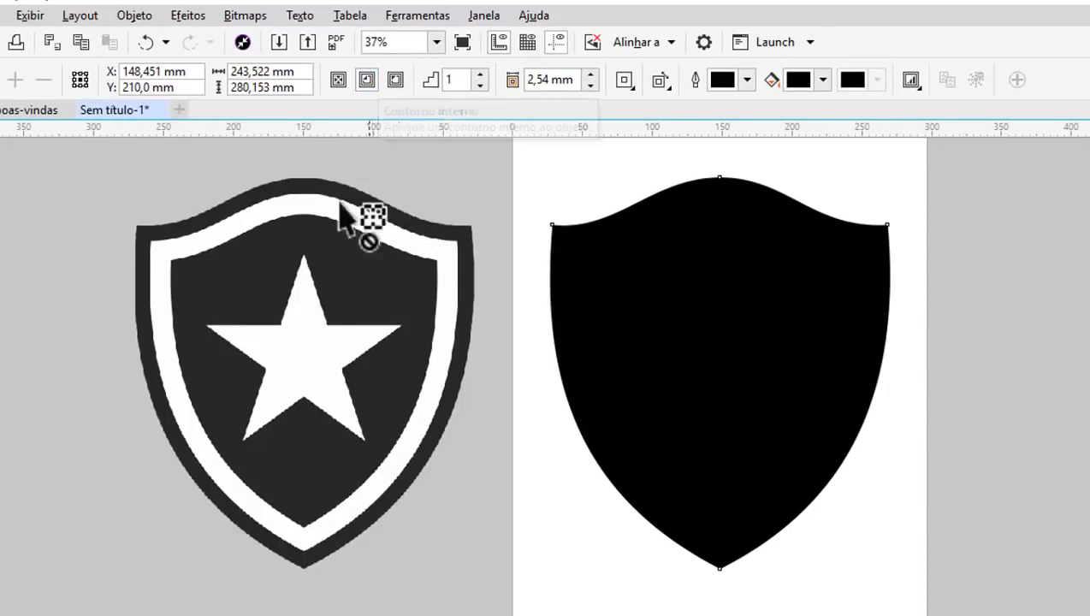
pyautogui.click(750, 79)
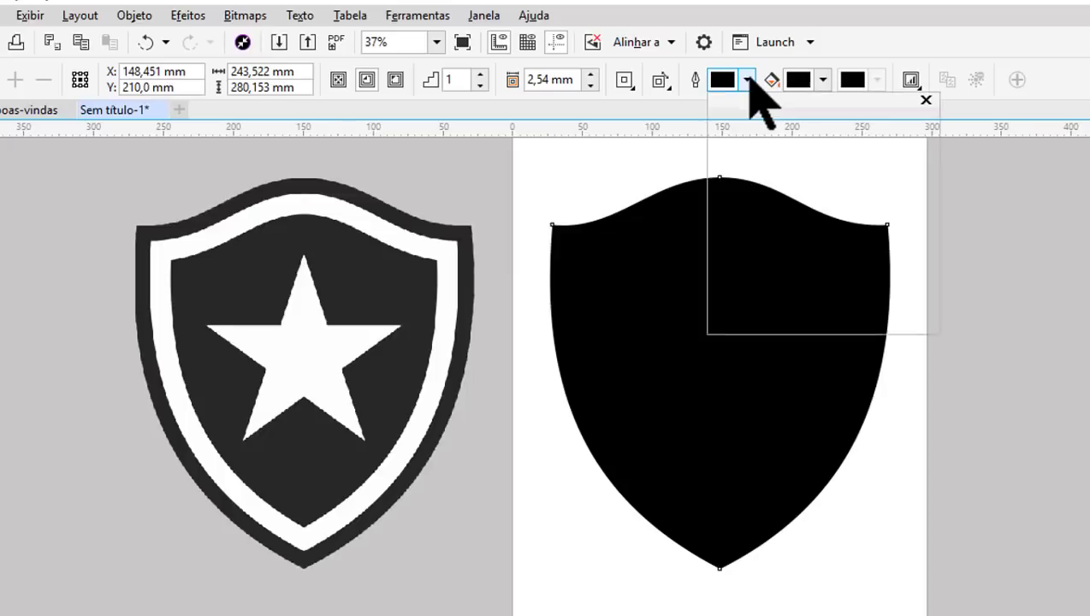
pyautogui.moveTo(815, 219); pyautogui.dragTo(706, 162)
pyautogui.click(822, 83)
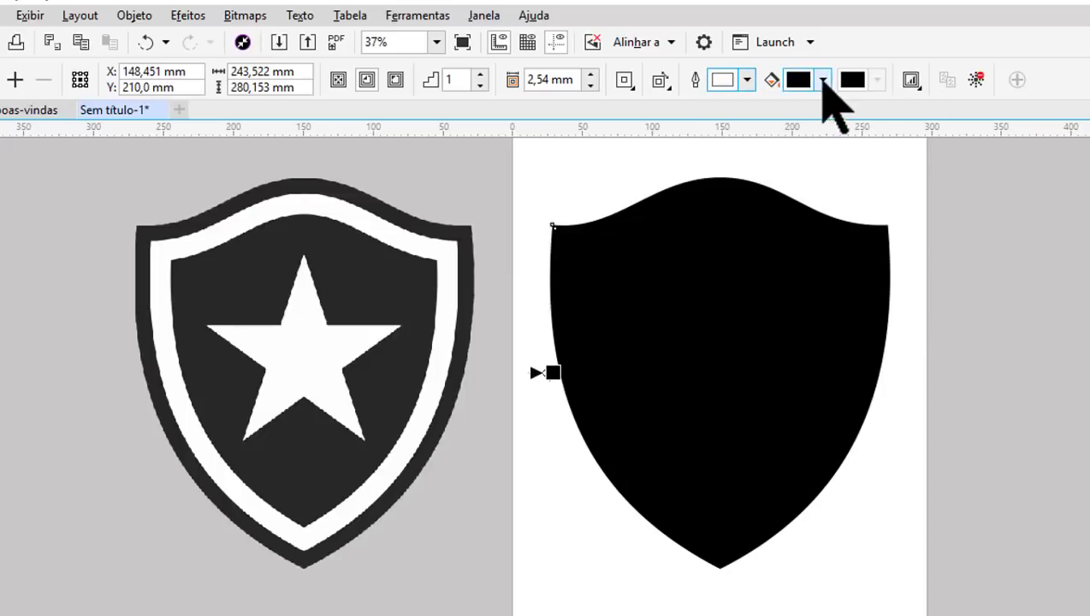
pyautogui.click(822, 81)
pyautogui.moveTo(864, 239); pyautogui.dragTo(765, 158)
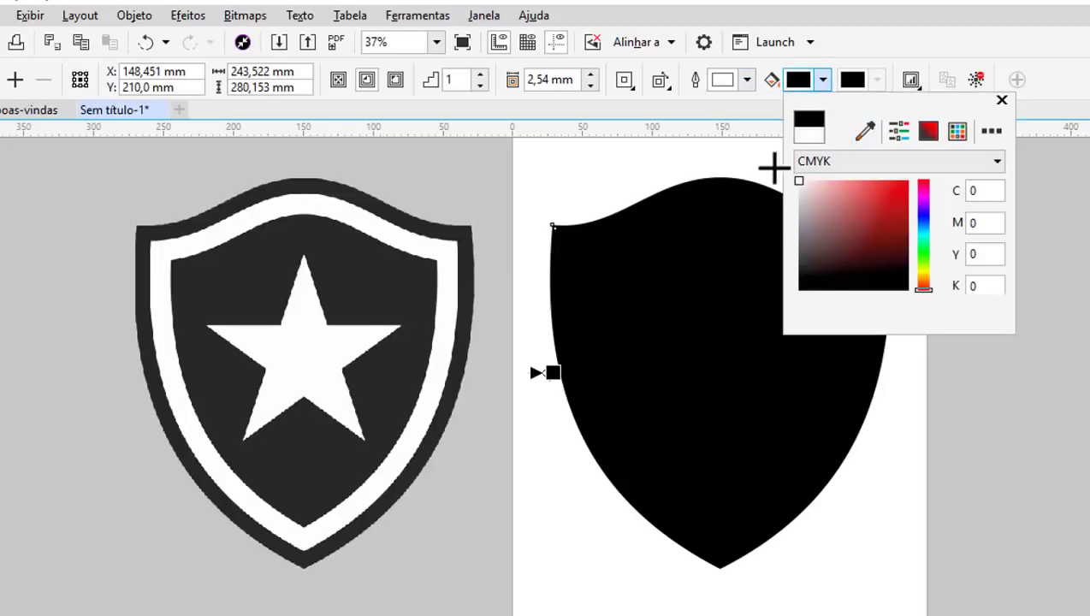
pyautogui.click(851, 51)
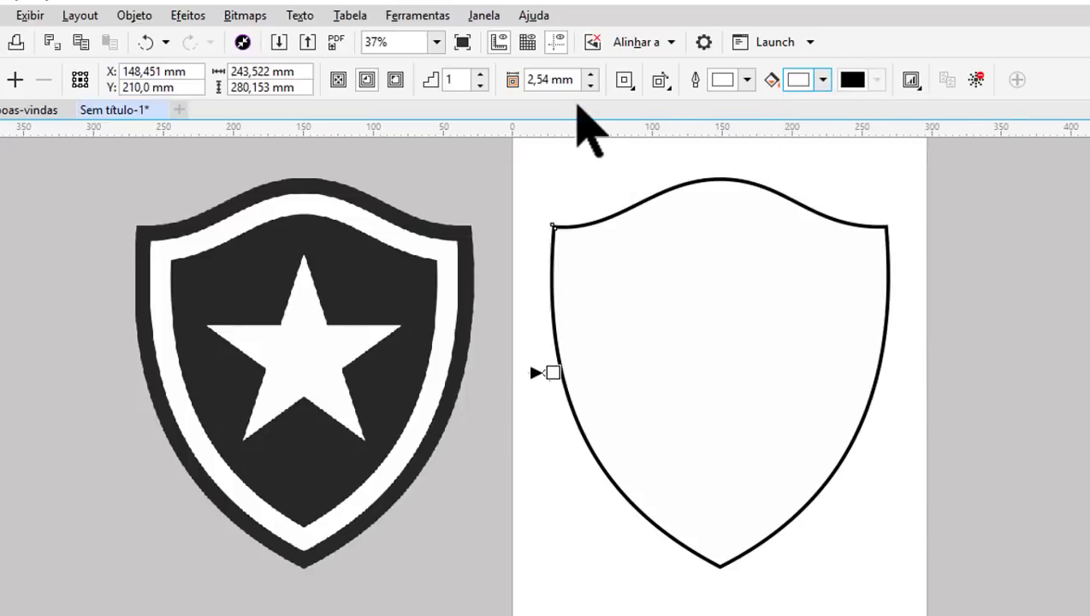
# Step: Raise the contour offset to 12,54 mm for a thick black border
pyautogui.click(590, 75)
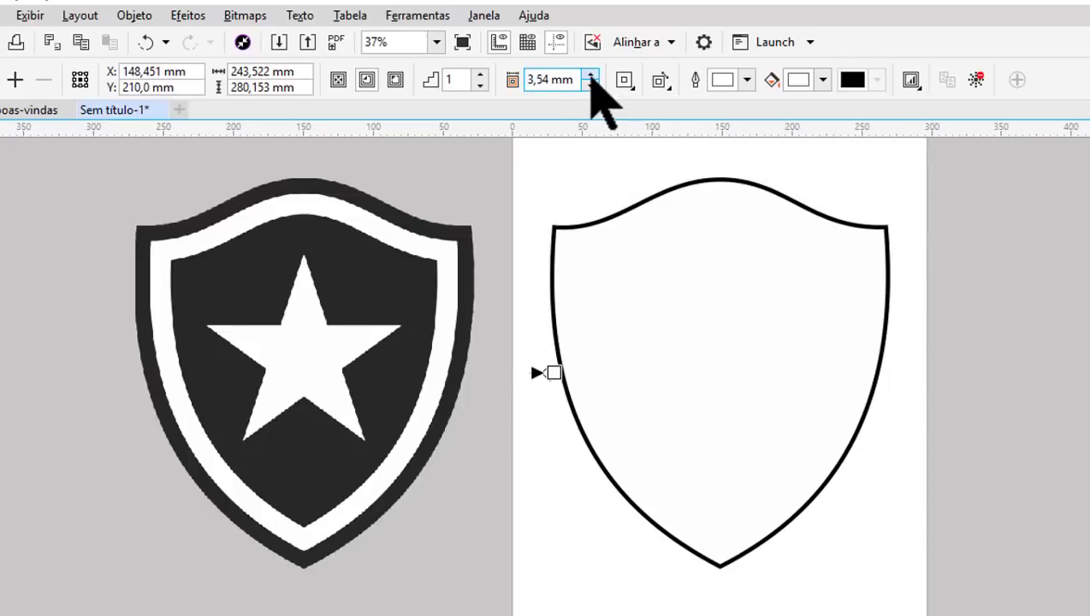
pyautogui.click(591, 75)
pyautogui.click(591, 75)
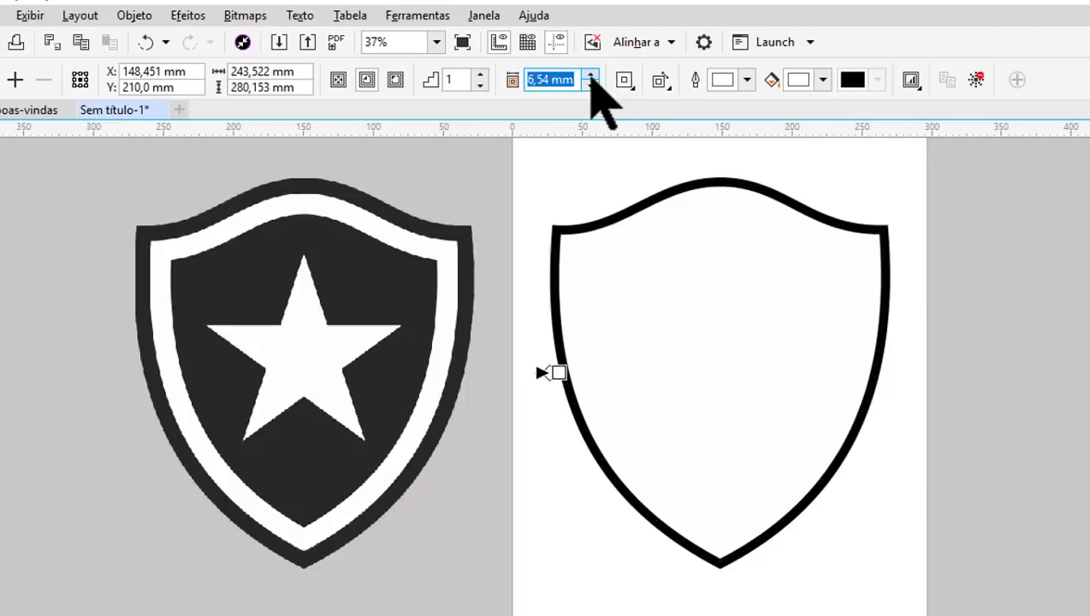
pyautogui.click(590, 75)
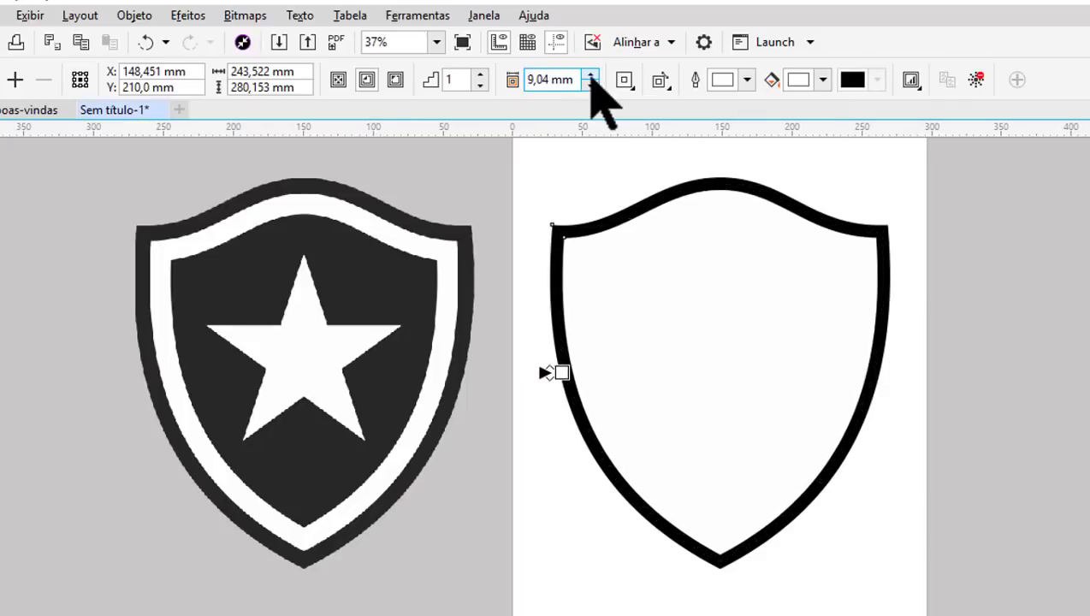
pyautogui.click(590, 75)
pyautogui.click(590, 75)
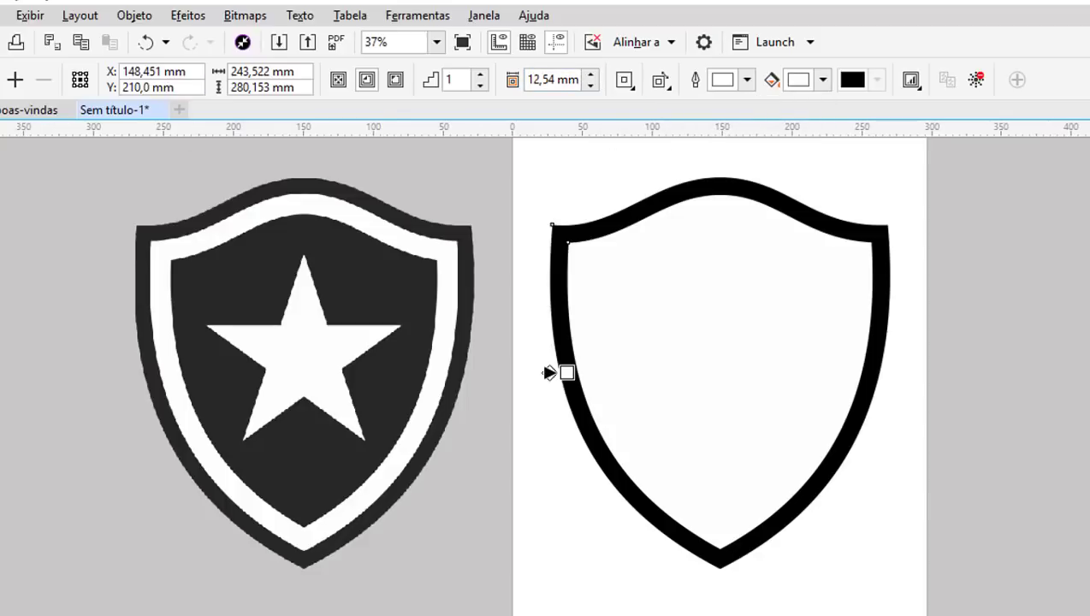
# Step: Separate the black shield's contour group into individual shapes
pyautogui.press('space')
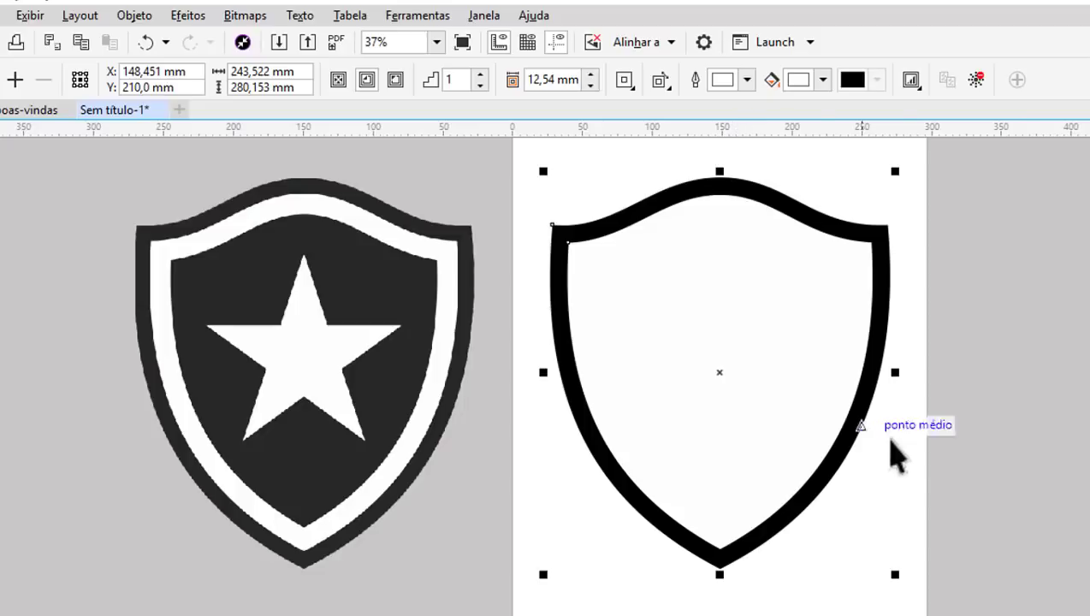
pyautogui.click(1020, 445)
pyautogui.click(730, 289)
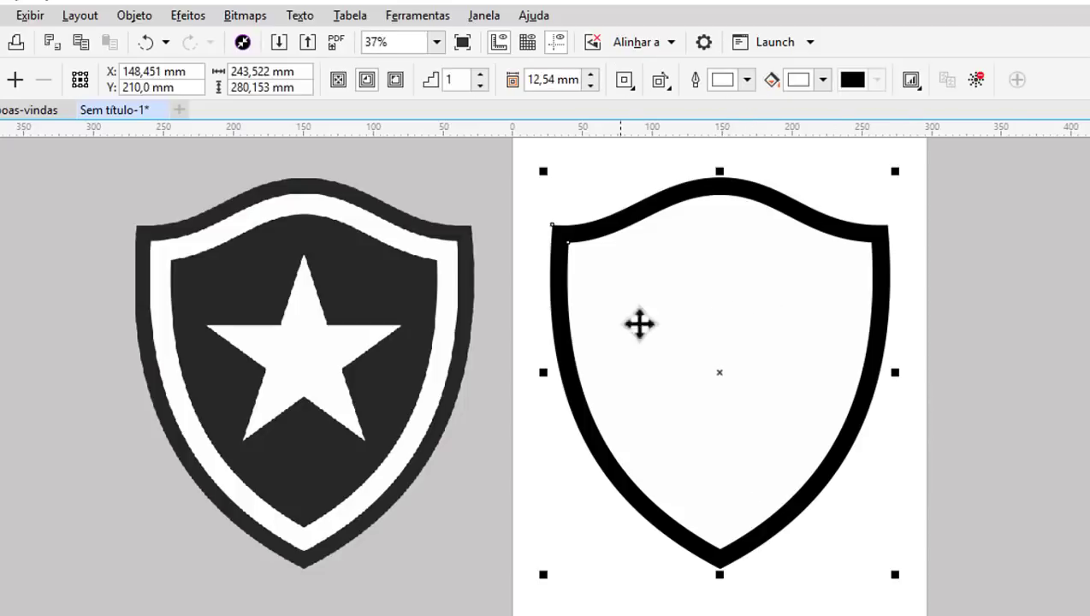
pyautogui.click(675, 296)
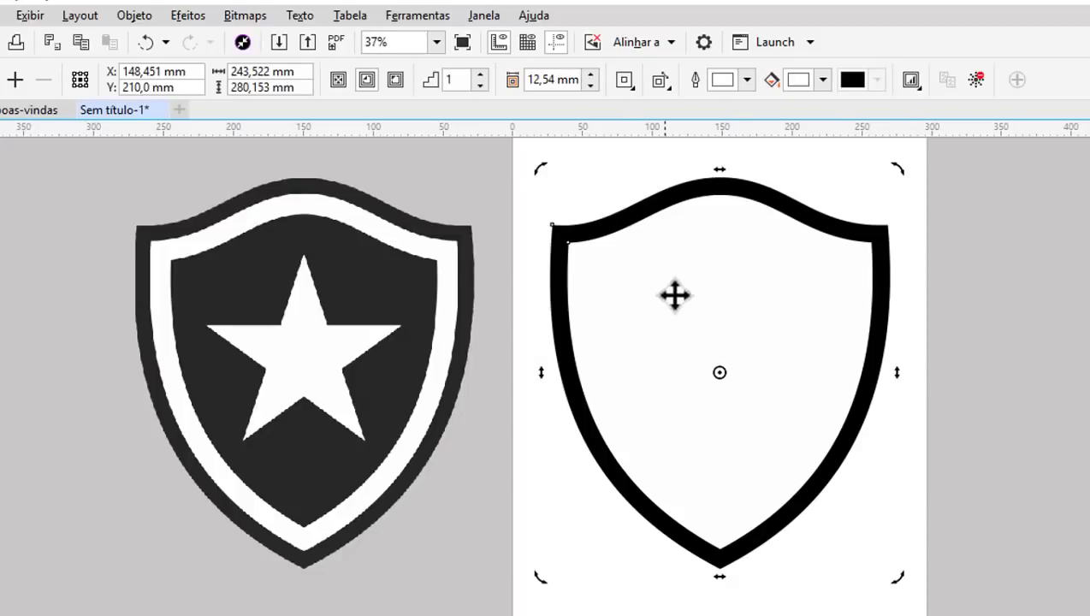
pyautogui.rightClick(709, 348)
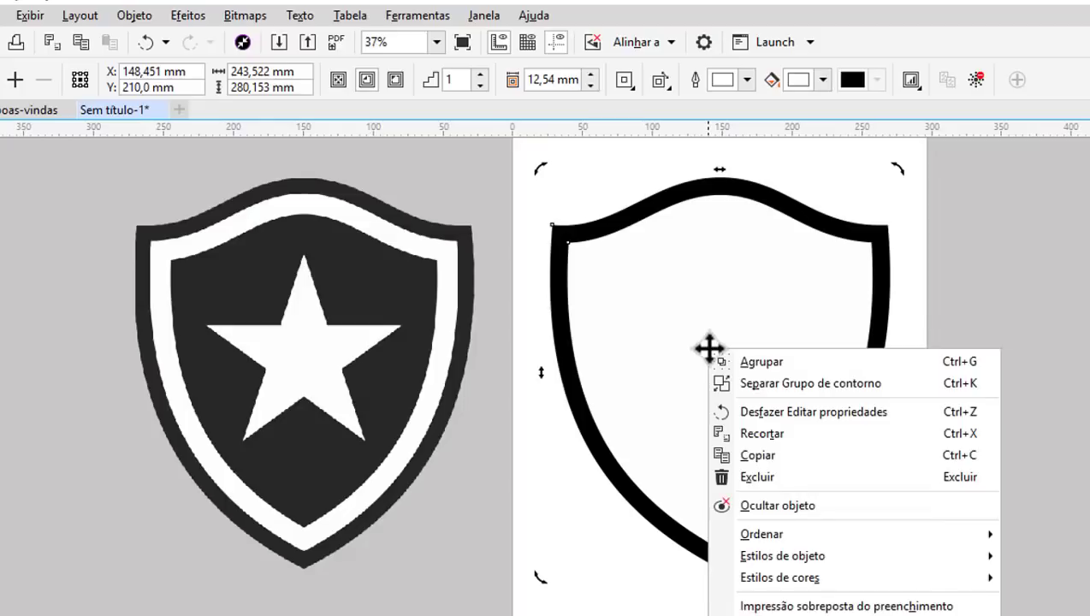
pyautogui.click(763, 386)
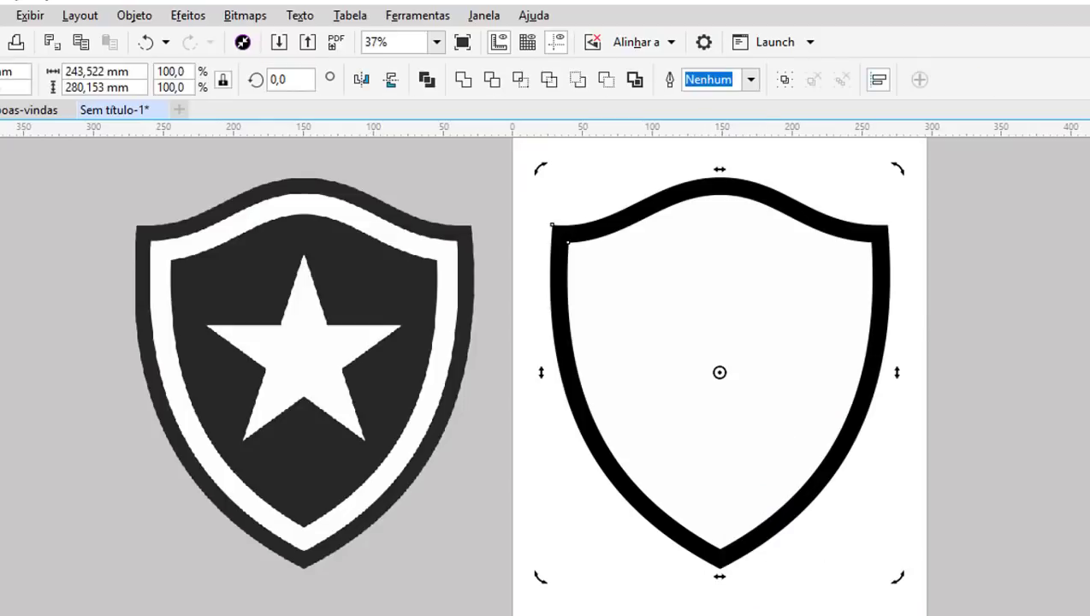
# Step: Try moving the inner white shape off the page, then undo so it stays centred on the black shield
pyautogui.click(1074, 385)
pyautogui.click(756, 310)
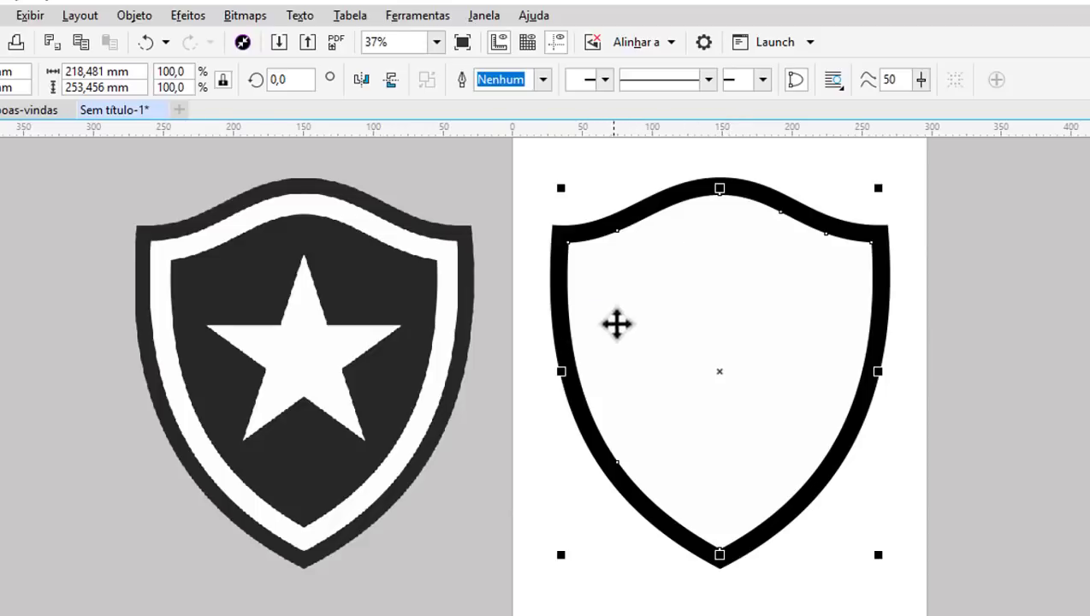
pyautogui.moveTo(617, 323); pyautogui.dragTo(916, 327)
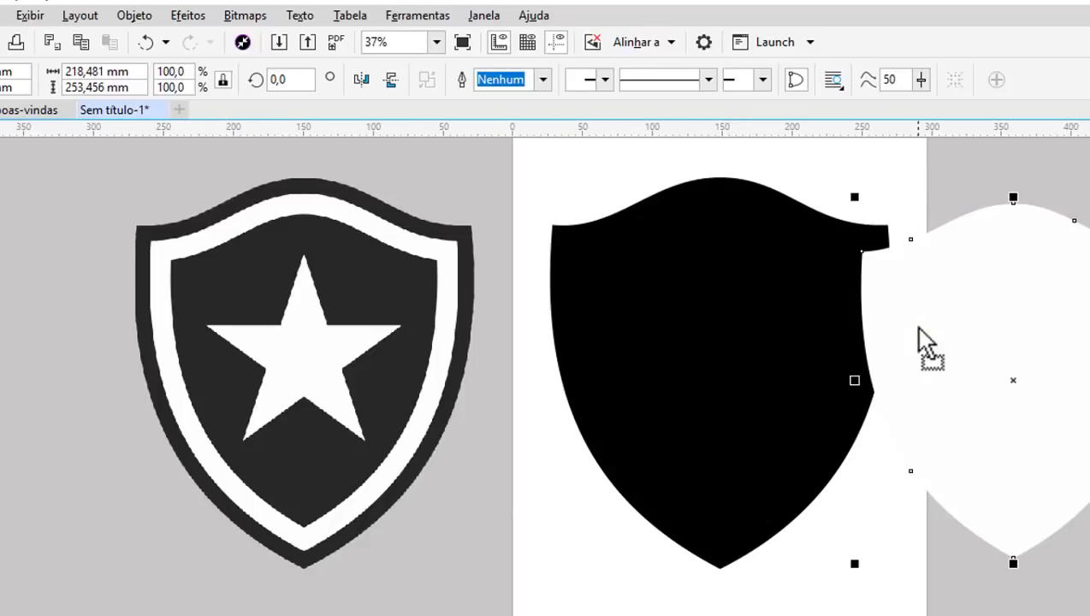
pyautogui.scroll(-3, 907, 319)
pyautogui.hotkey('ctrl', 'z')
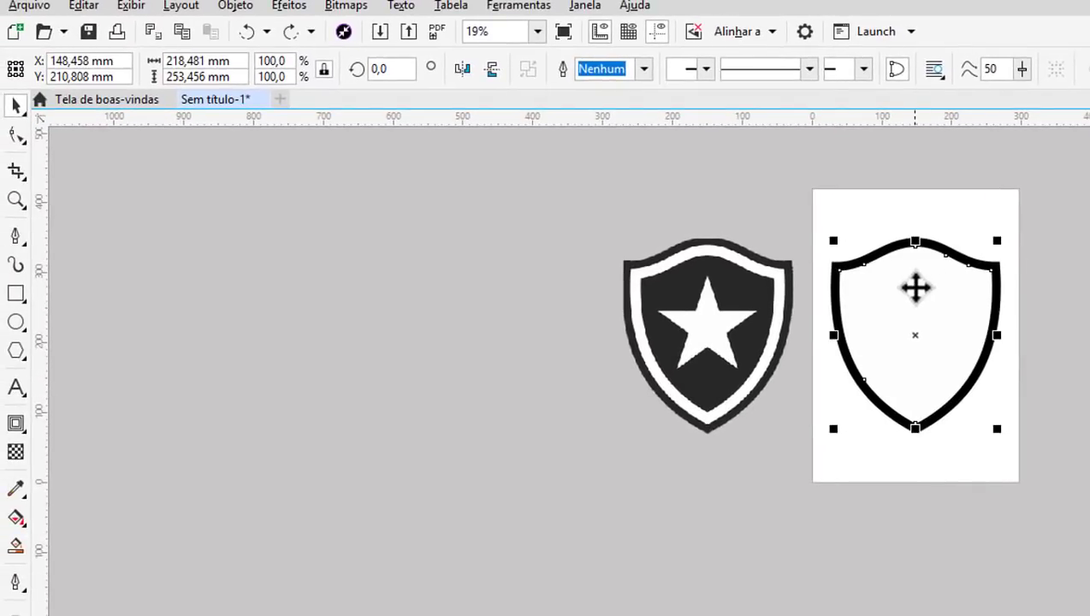
pyautogui.scroll(3, 916, 294)
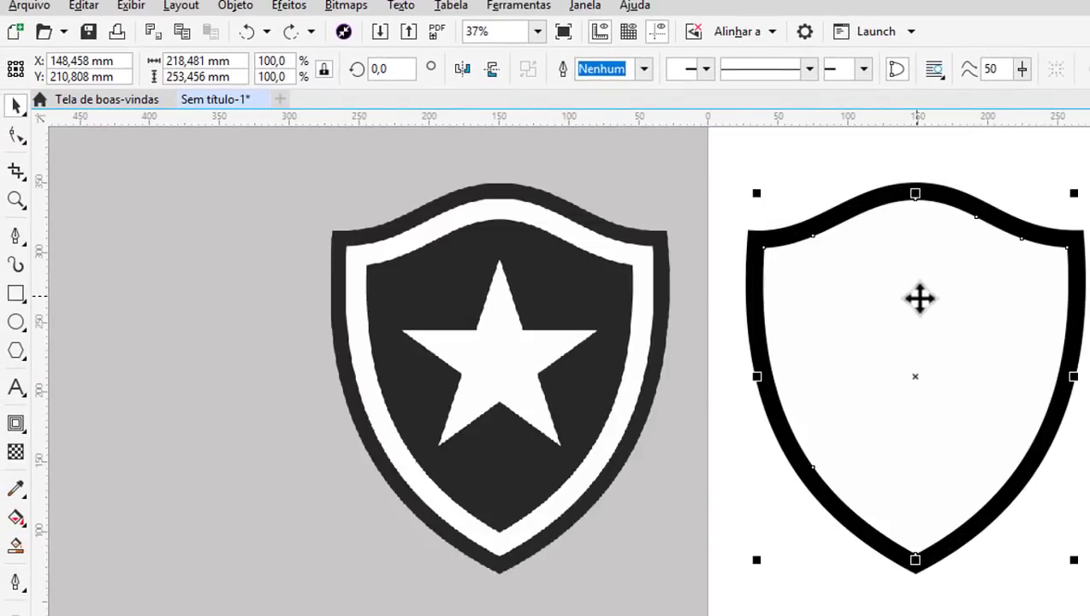
# Step: Apply a contour to the white shape with black contour outline and black fill colours
pyautogui.click(15, 425)
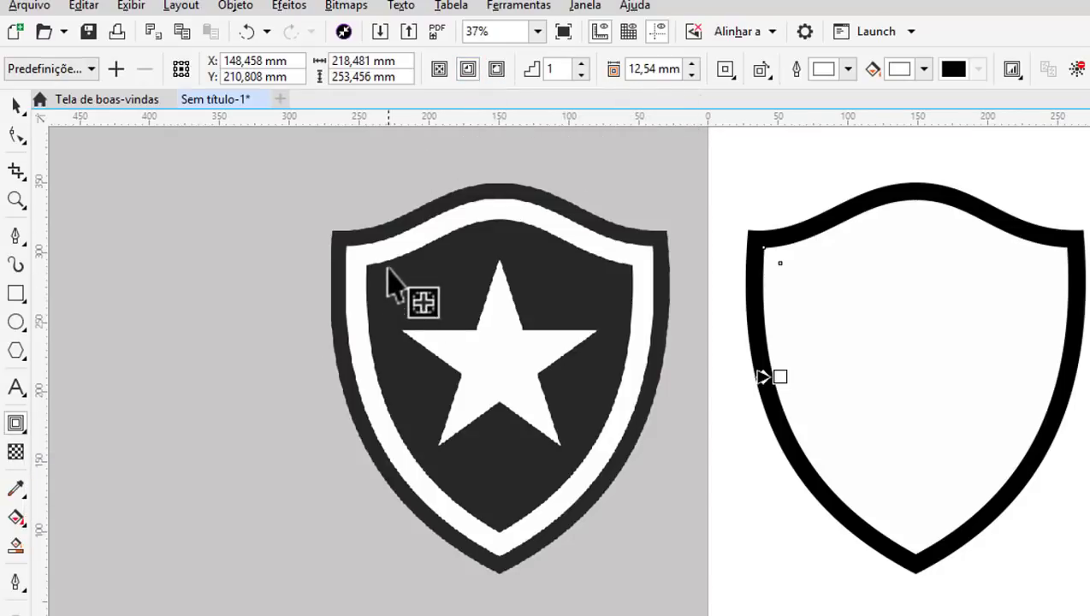
pyautogui.click(847, 69)
pyautogui.moveTo(881, 231); pyautogui.dragTo(973, 312)
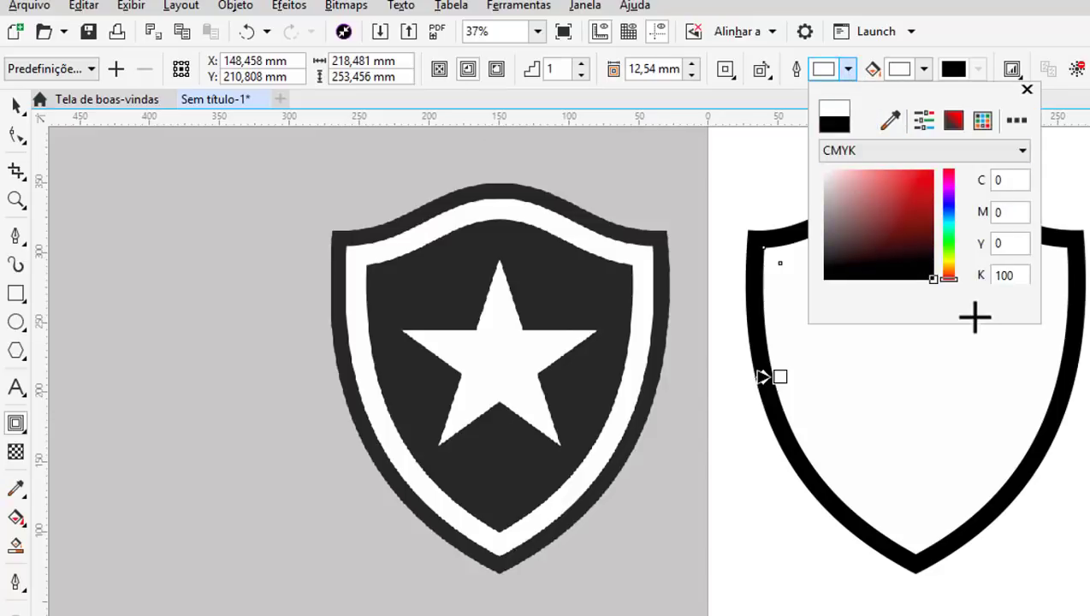
pyautogui.click(934, 82)
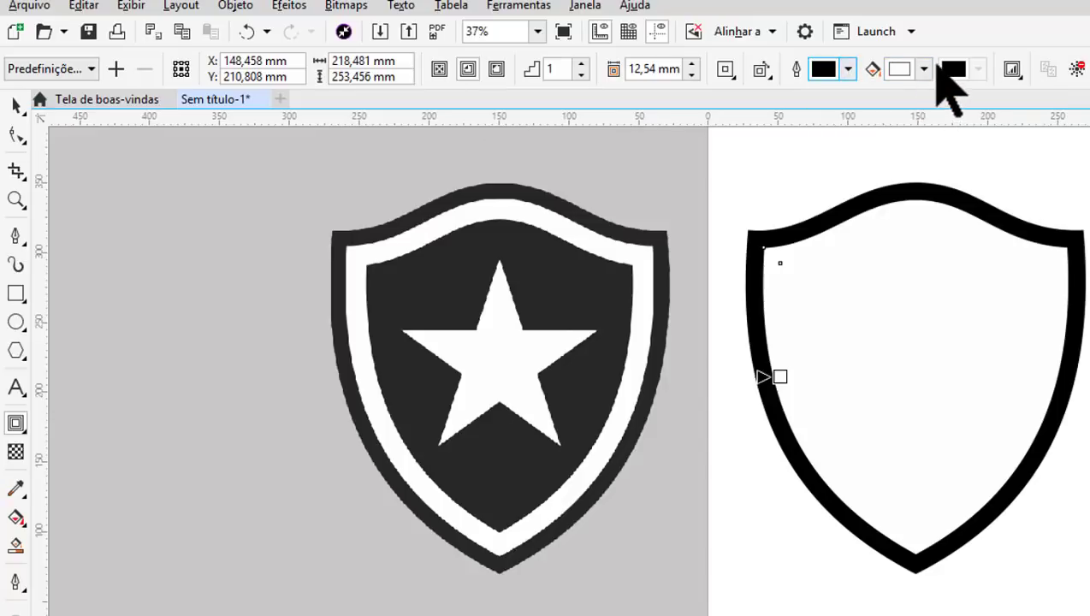
pyautogui.click(924, 70)
pyautogui.moveTo(1003, 280); pyautogui.dragTo(1027, 319)
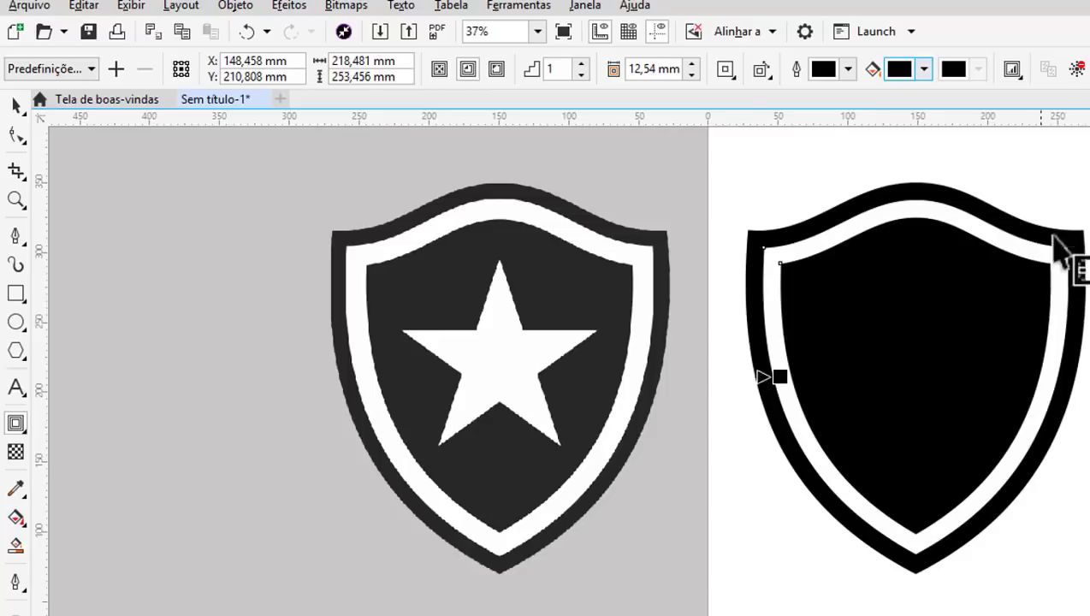
# Step: Raise the contour offset to 14,04 mm, leaving a white band around the black centre
pyautogui.scroll(2, 941, 218)
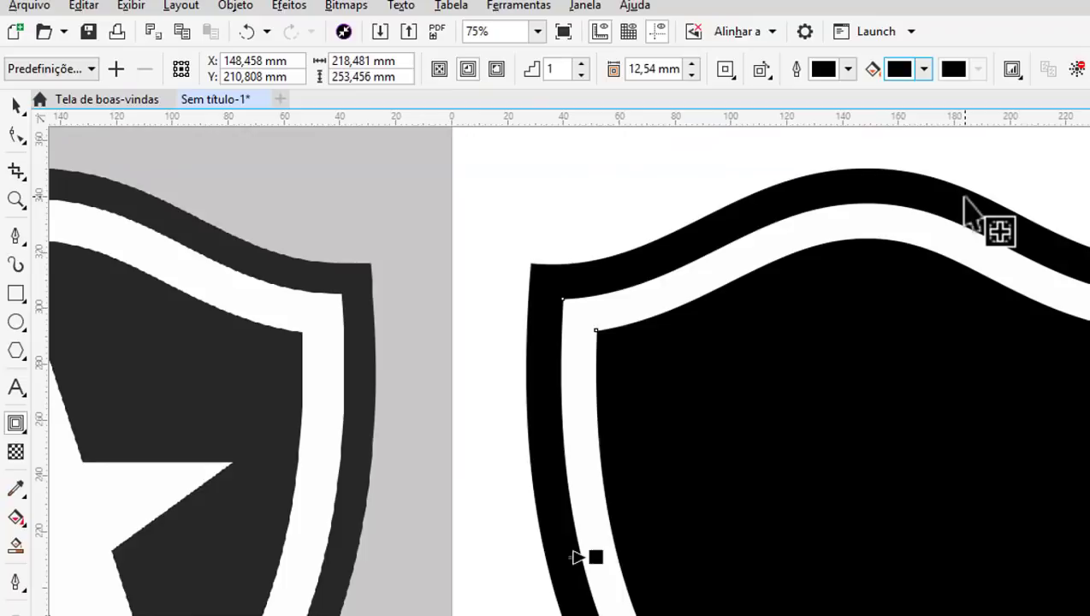
pyautogui.scroll(-2, 851, 177)
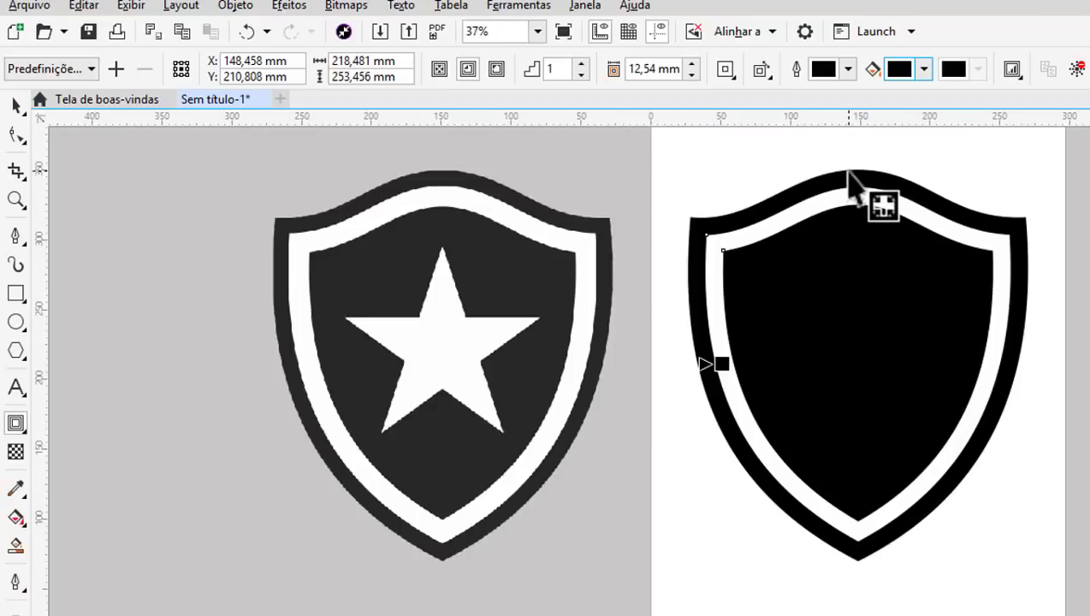
pyautogui.click(691, 64)
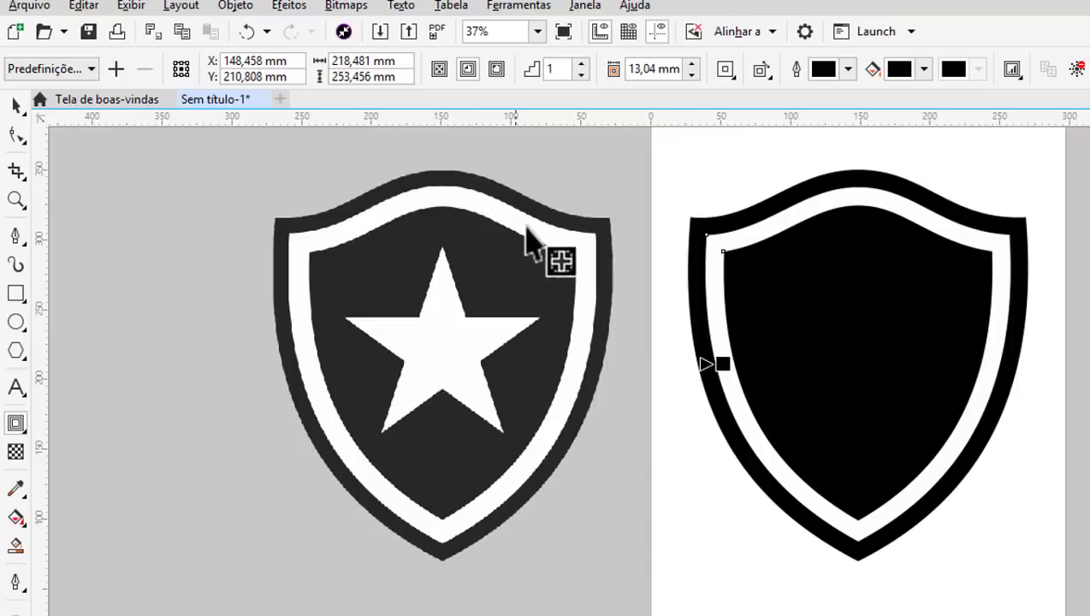
pyautogui.click(691, 64)
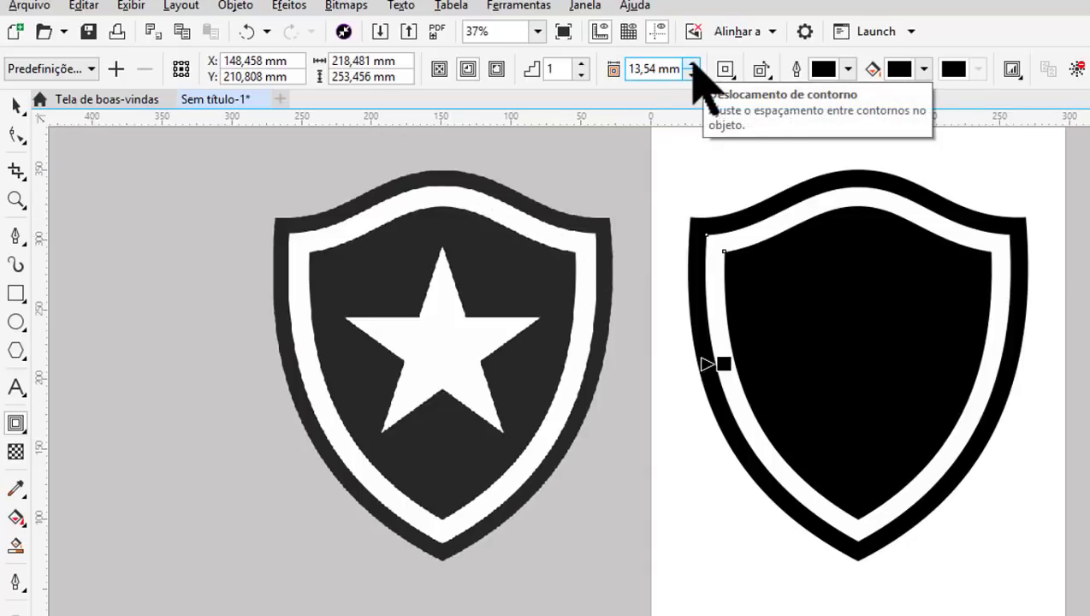
pyautogui.click(692, 64)
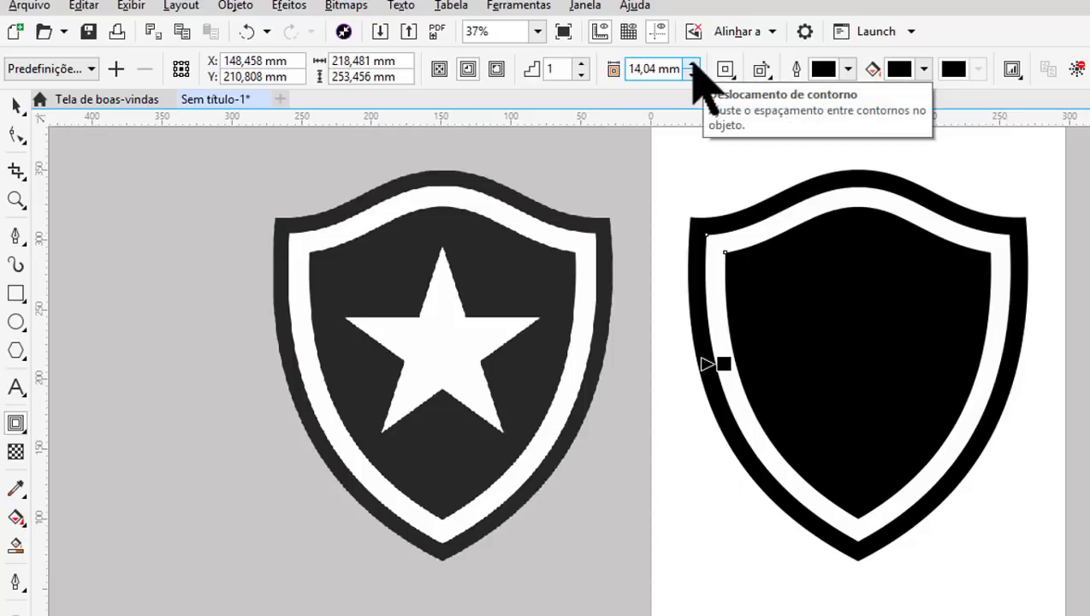
pyautogui.click(16, 105)
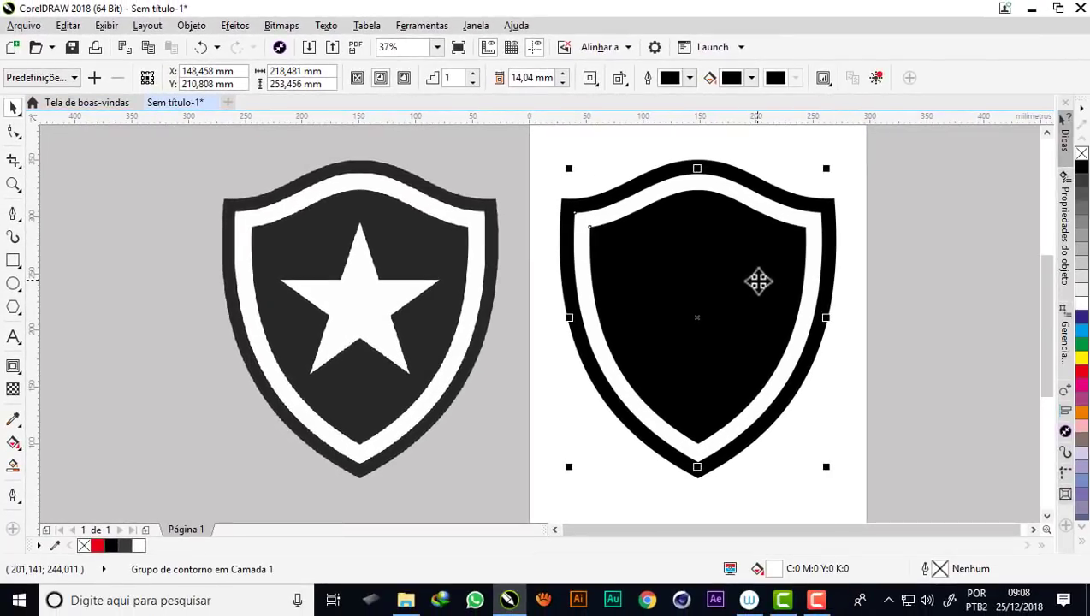
# Step: Choose Separar Grupo de contorno on the contoured shield so the inner black shape stands alone
pyautogui.rightClick(758, 280)
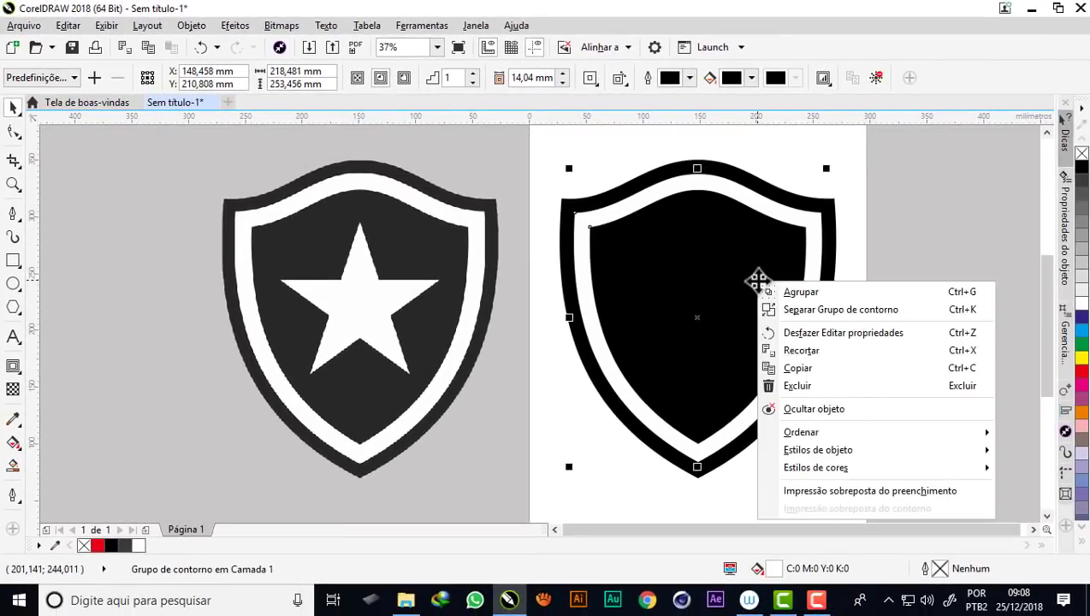
pyautogui.click(829, 311)
pyautogui.click(914, 305)
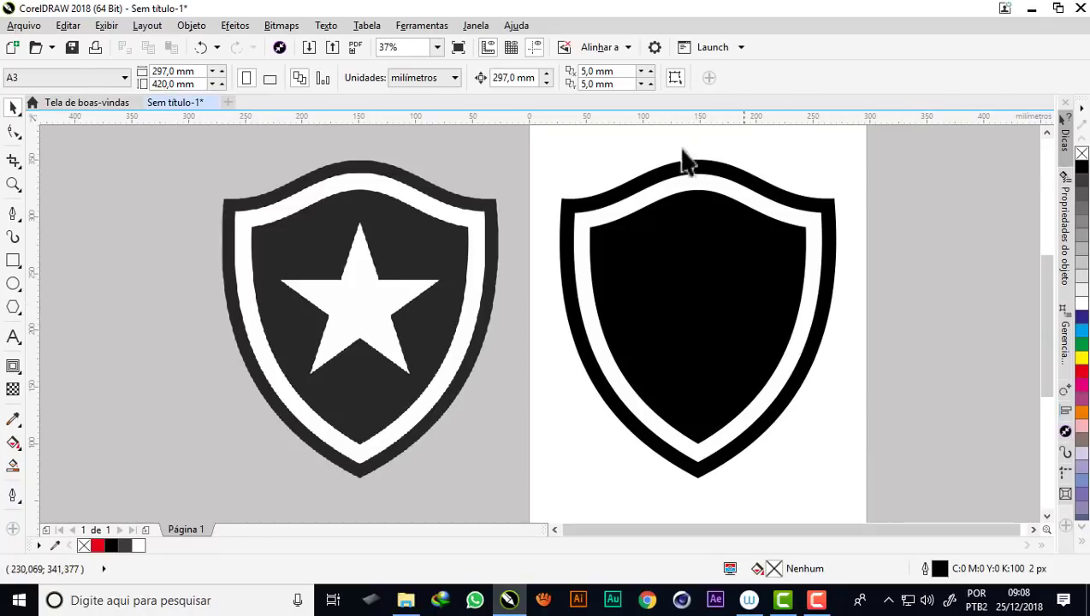
# Step: Zoom into the reference crest's star and draw a five-point star with the Estrela tool
pyautogui.click(22, 314)
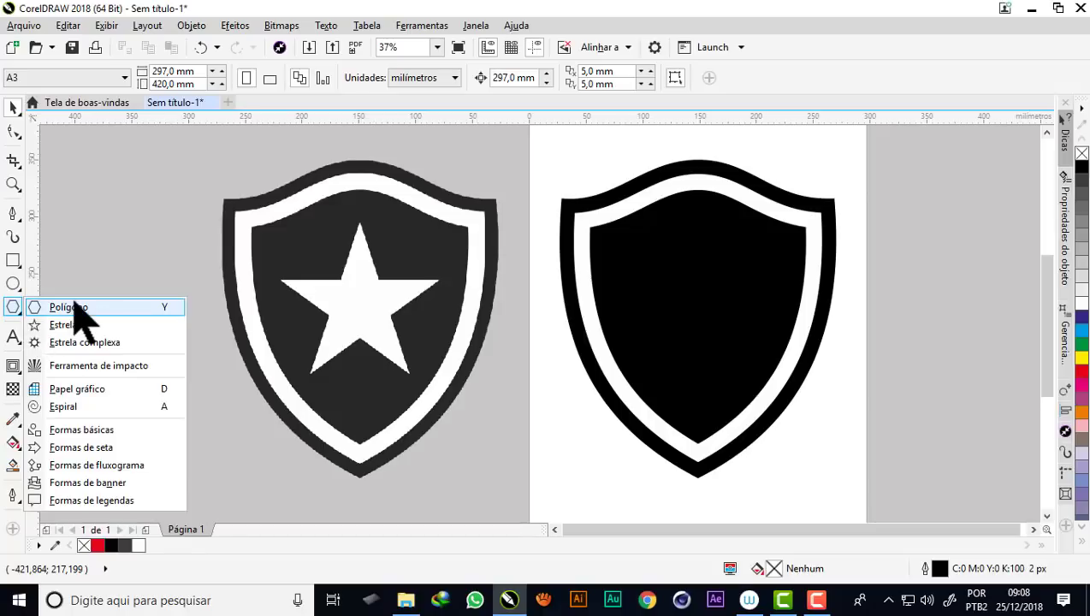
pyautogui.click(72, 329)
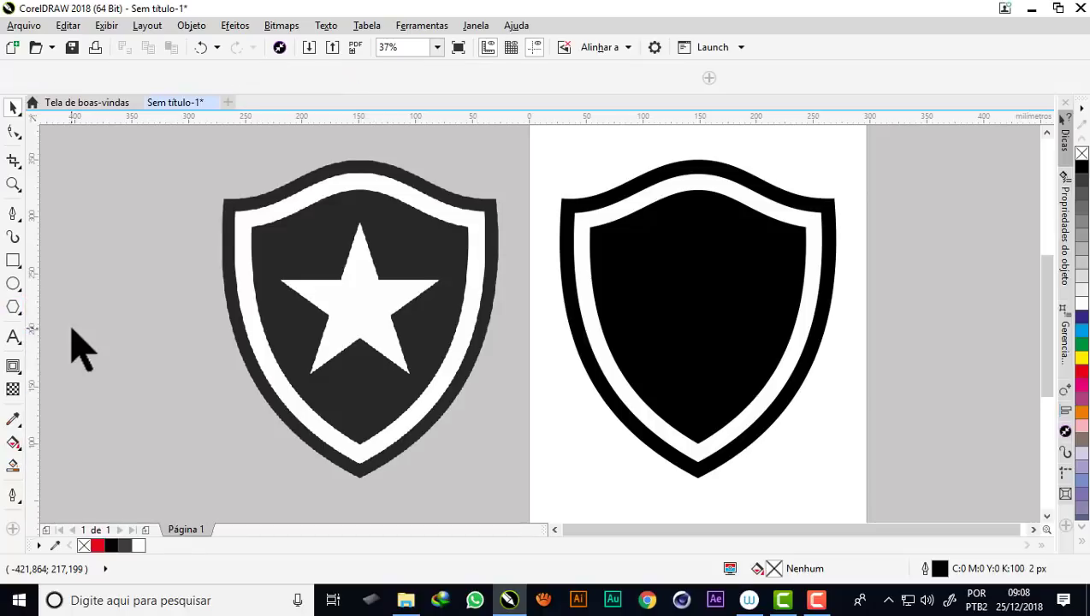
pyautogui.click(12, 183)
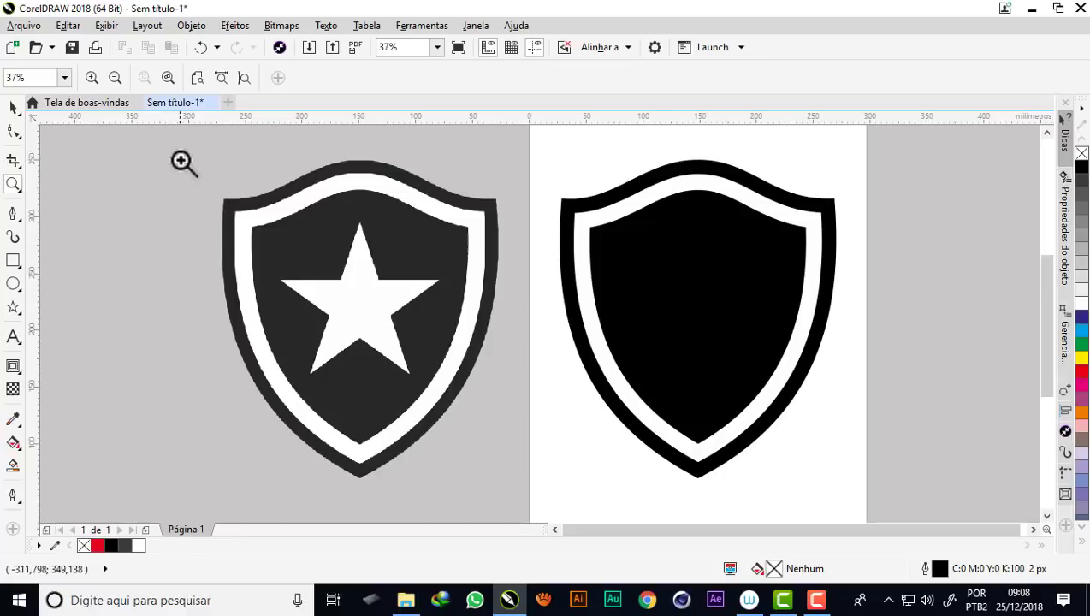
pyautogui.moveTo(203, 172); pyautogui.dragTo(518, 429)
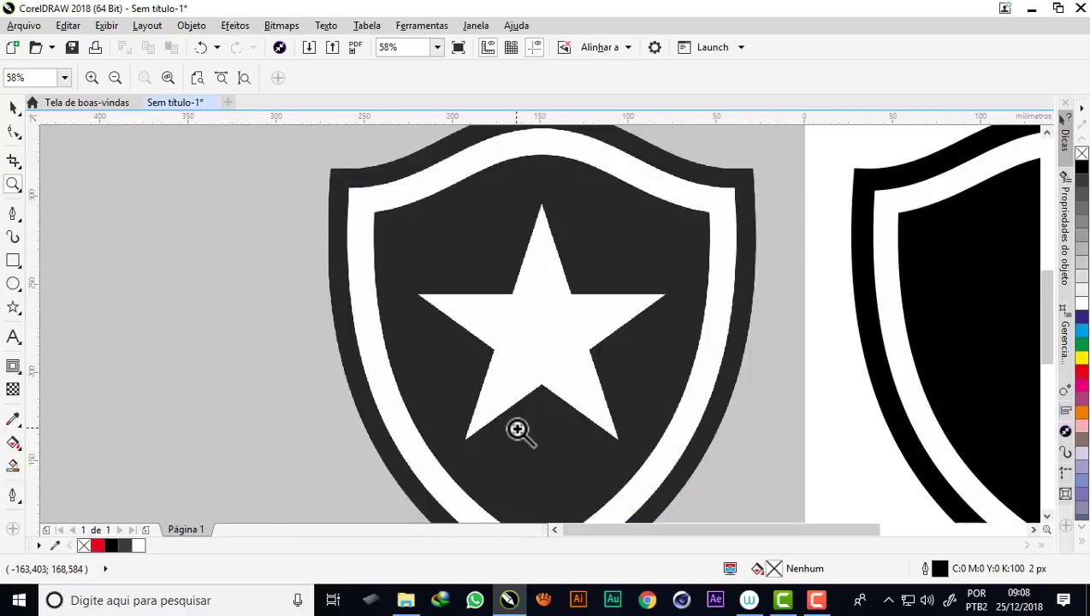
pyautogui.click(13, 308)
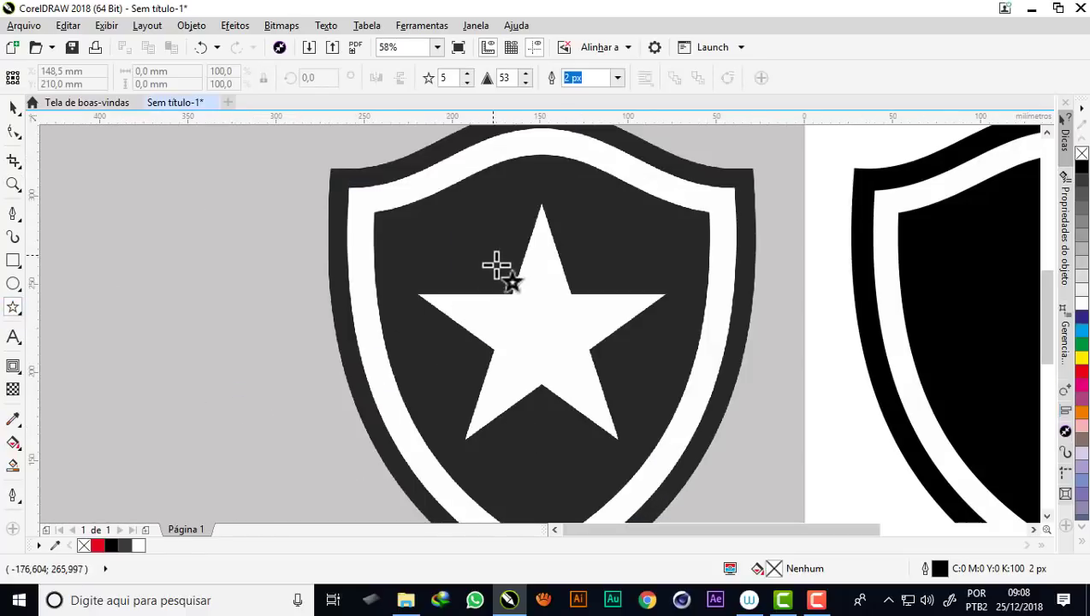
pyautogui.moveTo(497, 254); pyautogui.dragTo(707, 501)
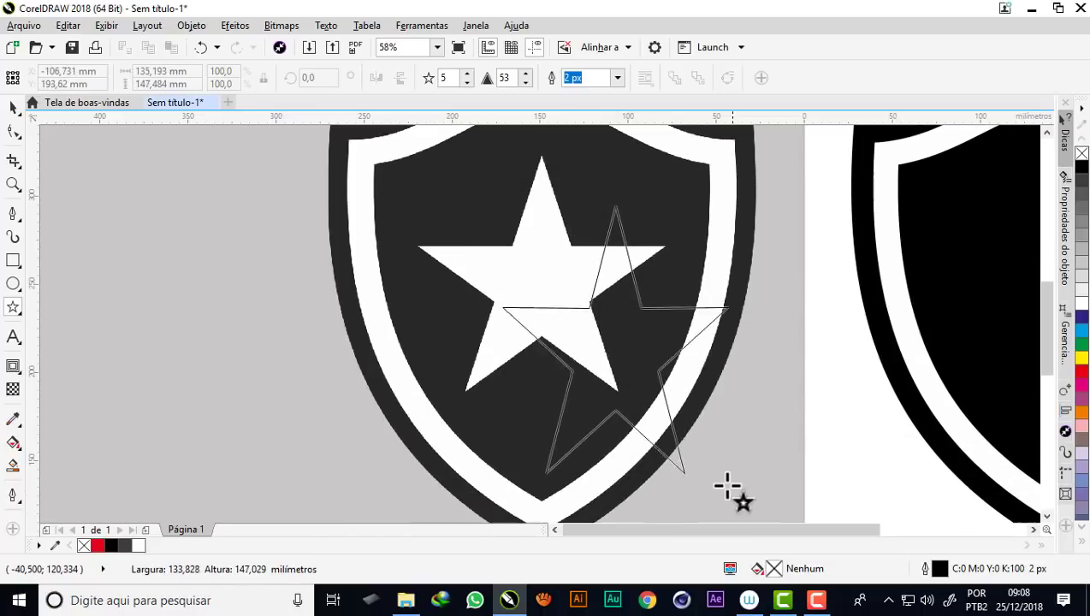
pyautogui.moveTo(707, 500); pyautogui.dragTo(762, 494)
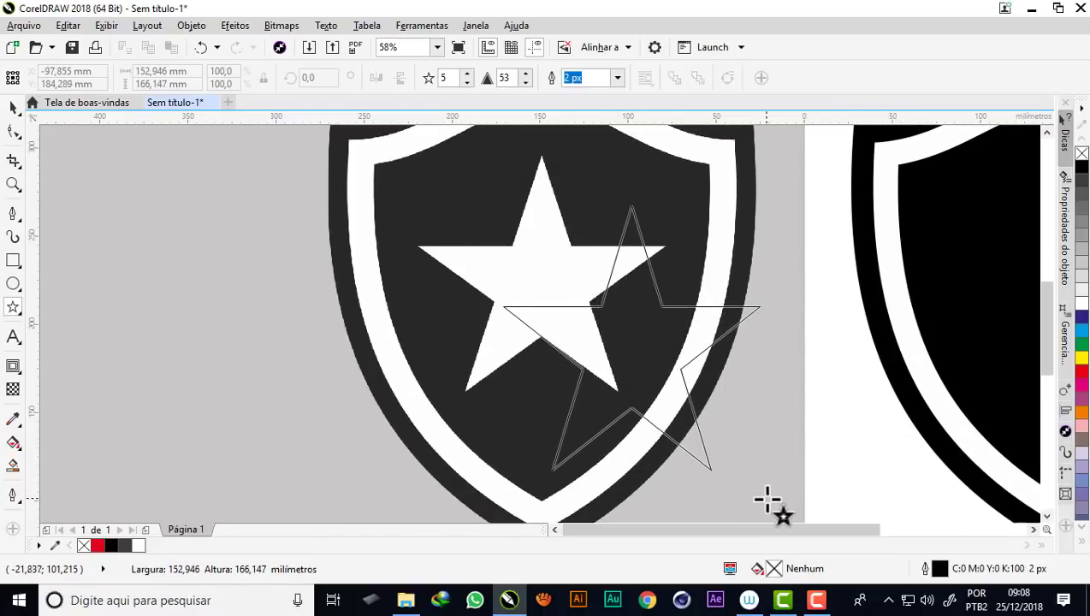
pyautogui.moveTo(767, 500); pyautogui.dragTo(765, 503)
# Step: Move the star over the reference star and reduce its height to match
pyautogui.moveTo(631, 338); pyautogui.dragTo(540, 277)
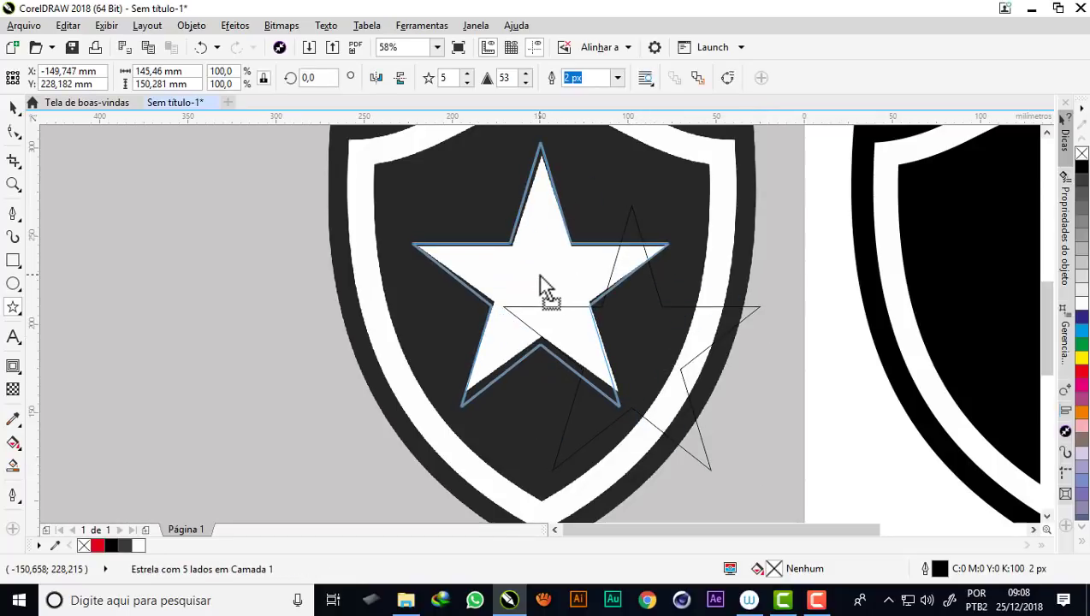
pyautogui.moveTo(540, 275); pyautogui.dragTo(540, 290)
pyautogui.moveTo(541, 419); pyautogui.dragTo(541, 409)
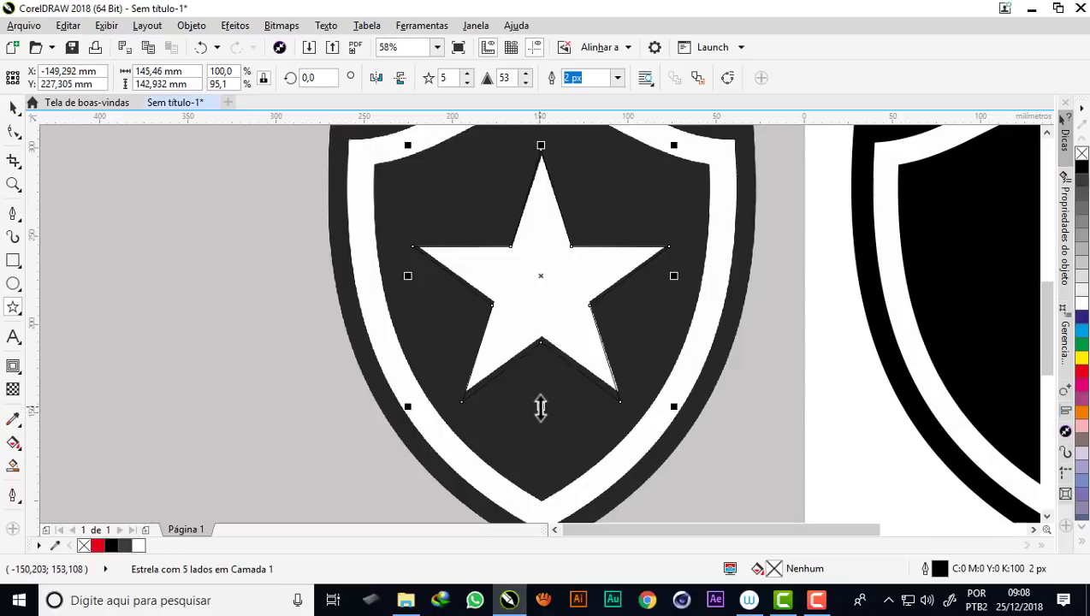
pyautogui.moveTo(541, 408); pyautogui.dragTo(543, 401)
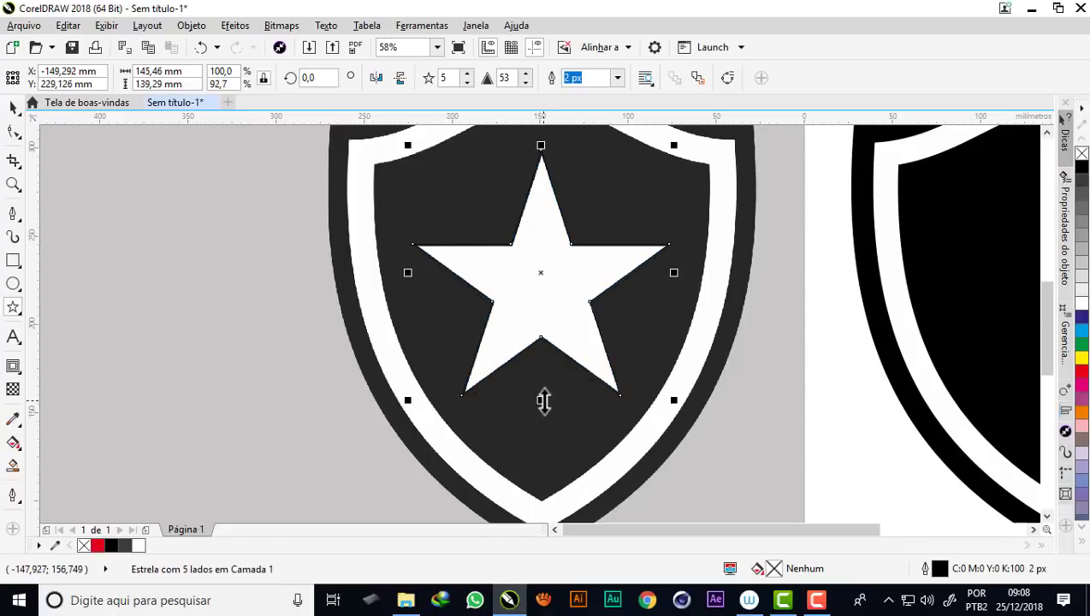
pyautogui.click(1078, 301)
pyautogui.scroll(-3, 526, 278)
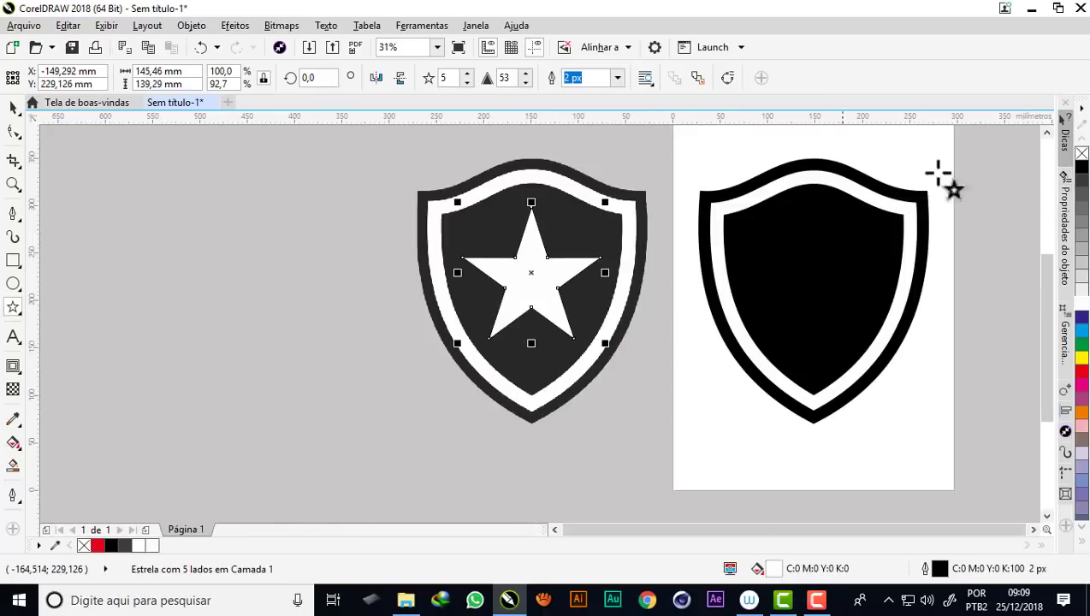
pyautogui.rightClick(1080, 154)
pyautogui.scroll(-2, 248, 210)
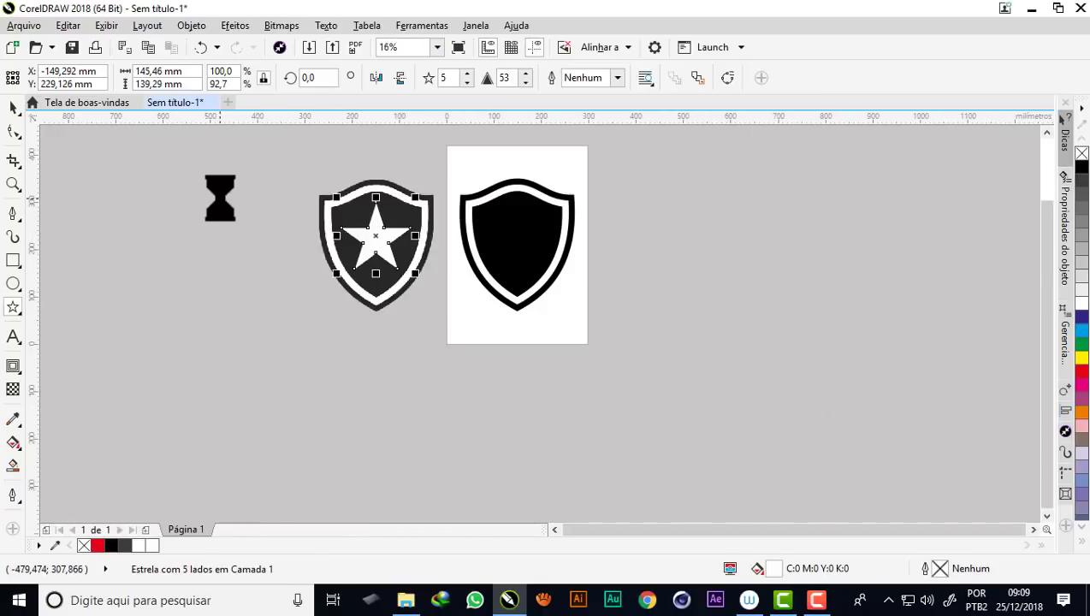
pyautogui.scroll(2, 359, 219)
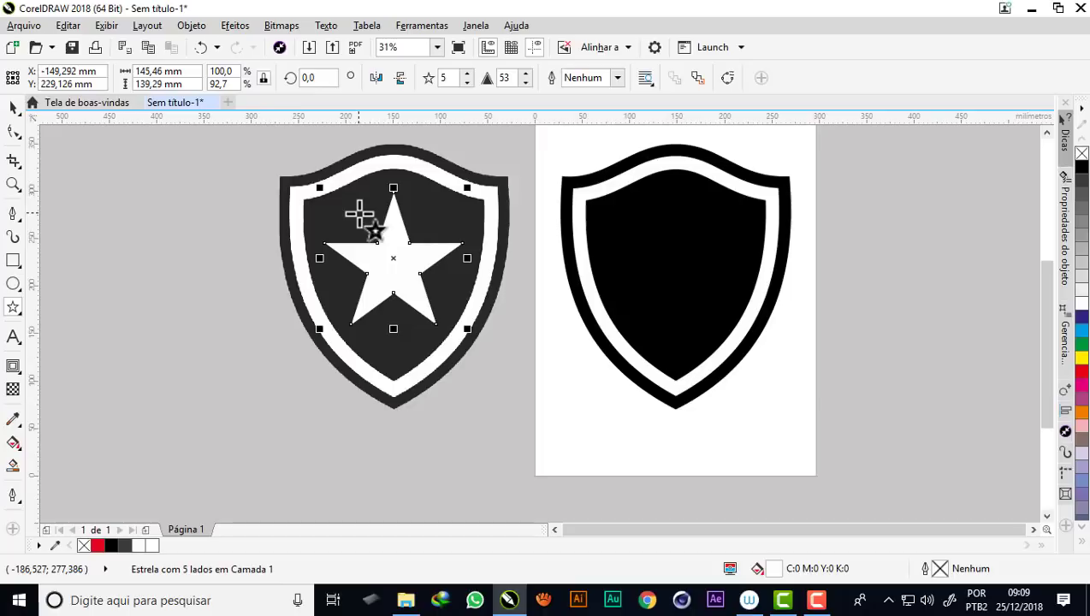
pyautogui.press('+')
pyautogui.press('e')
pyautogui.click(13, 108)
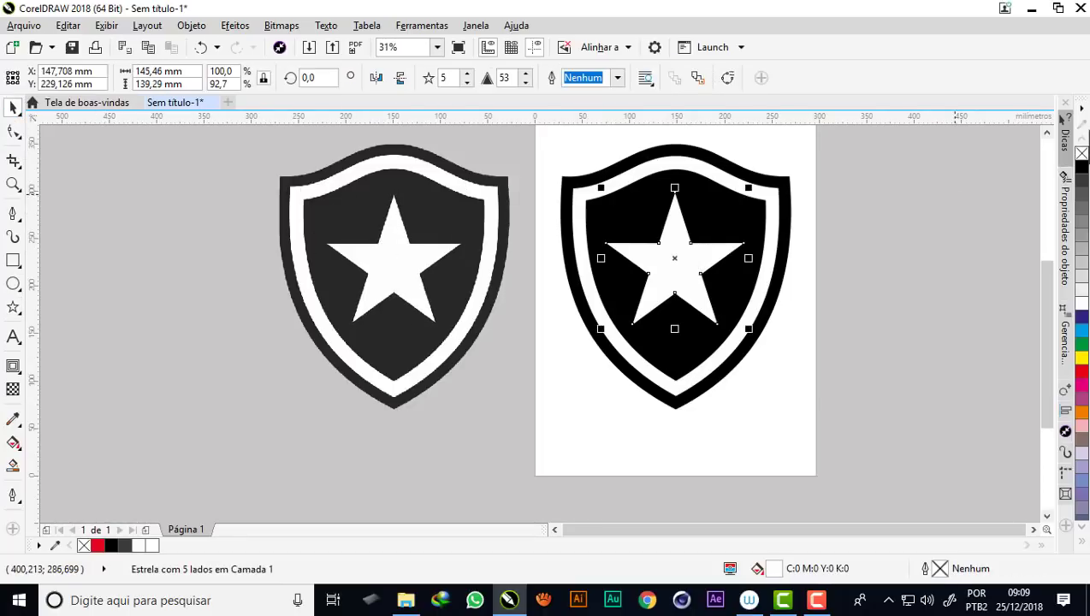
pyautogui.click(982, 229)
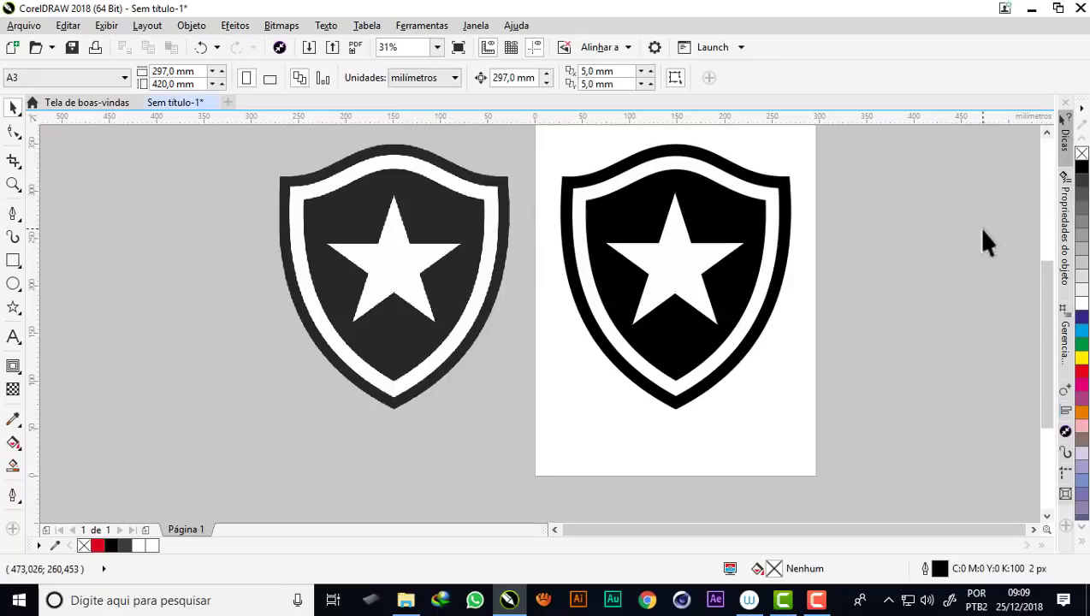
pyautogui.scroll(-2, 581, 248)
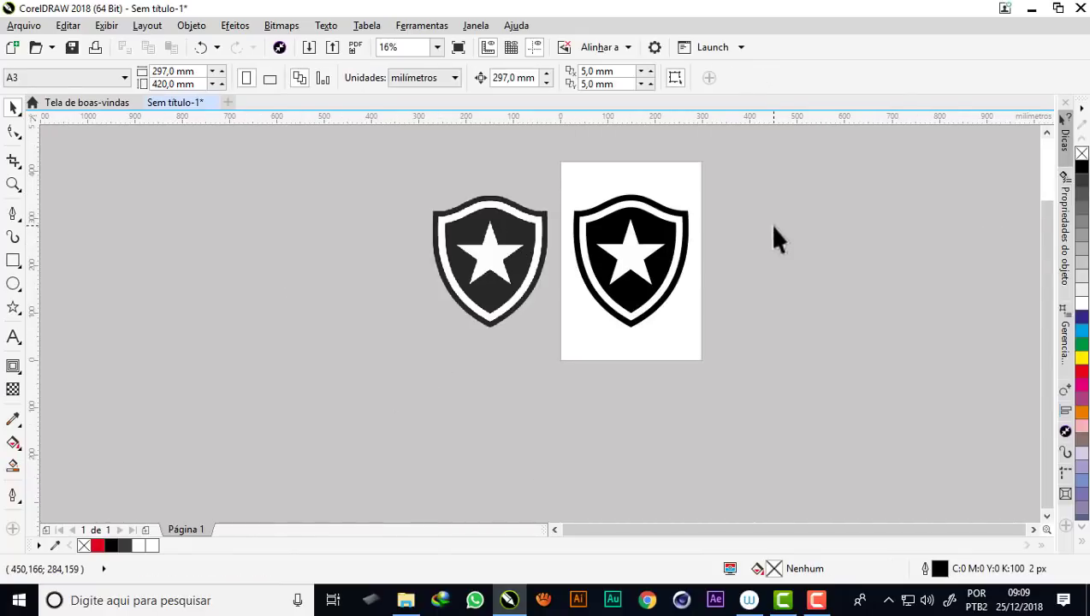
pyautogui.scroll(2, 701, 192)
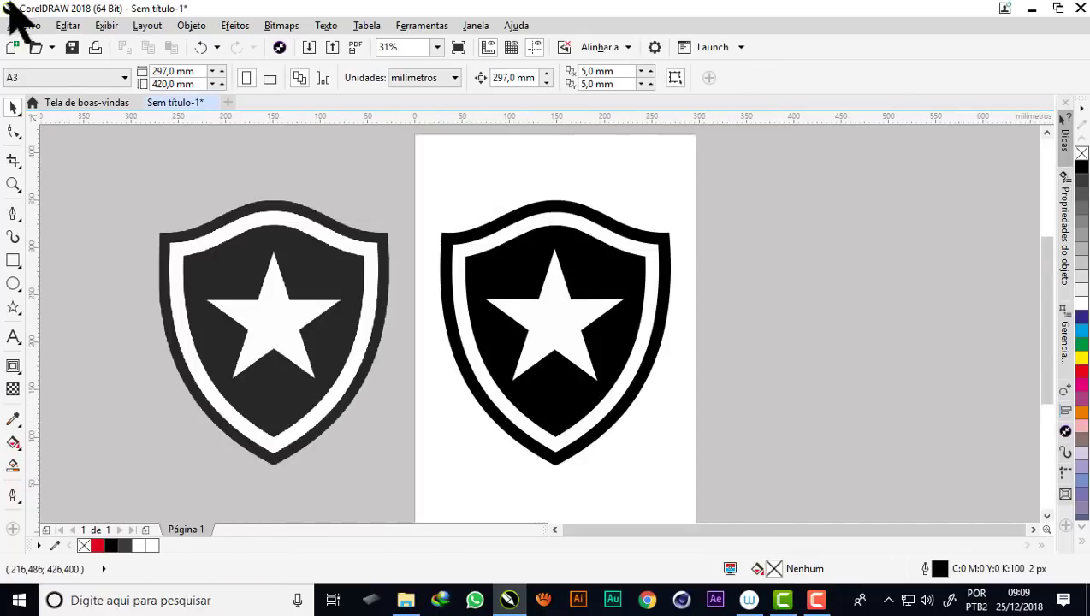
# Step: Unlock and delete the grey reference bitmap, then marquee-select the remaining crest shapes
pyautogui.rightClick(324, 262)
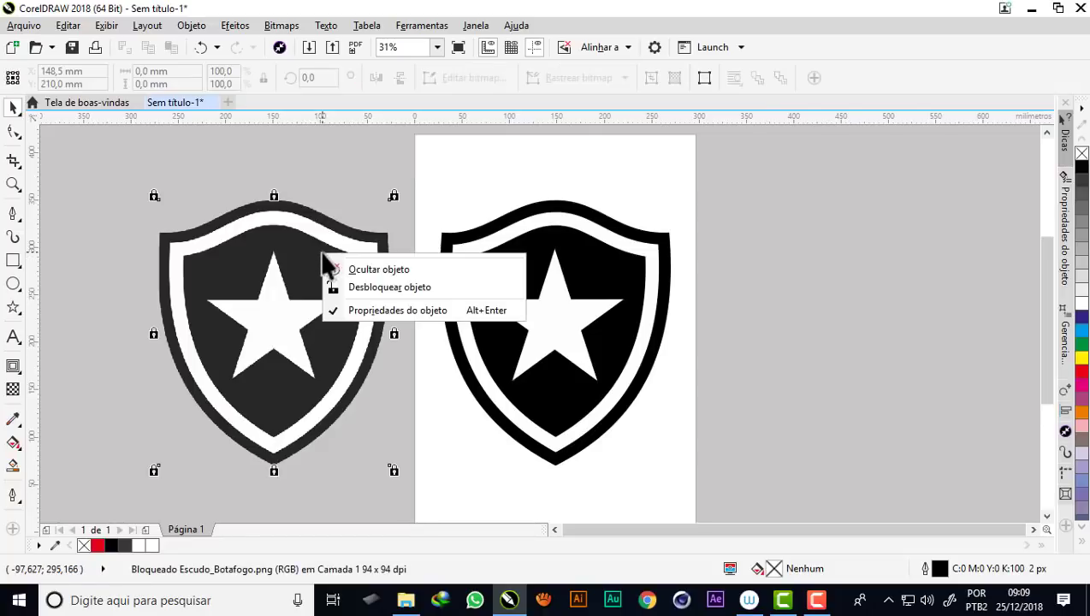
pyautogui.click(381, 288)
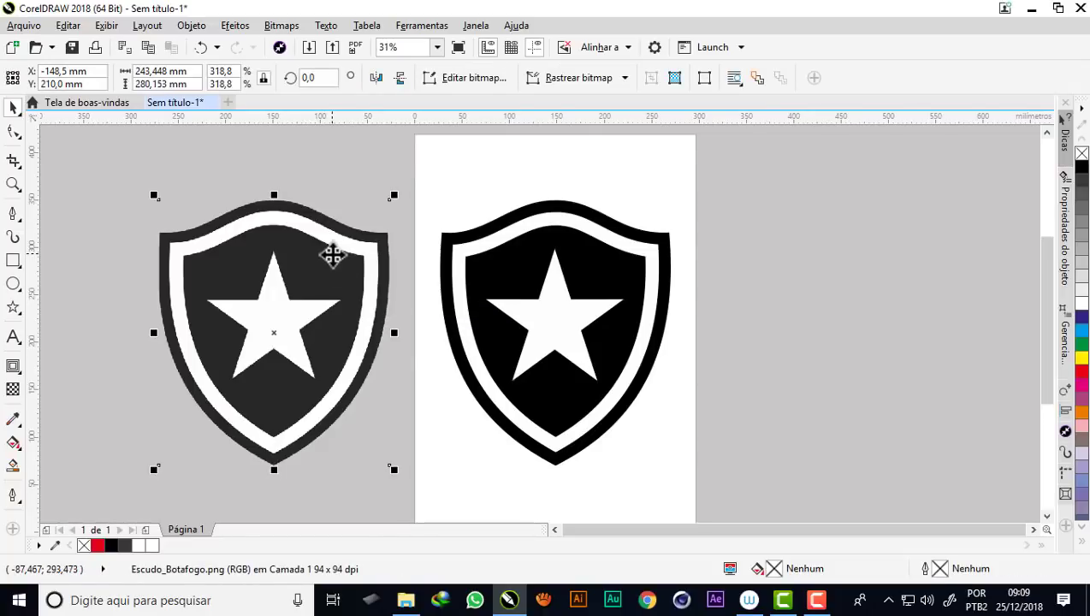
pyautogui.press('Delete')
pyautogui.scroll(-2, 444, 256)
pyautogui.moveTo(385, 182); pyautogui.dragTo(597, 396)
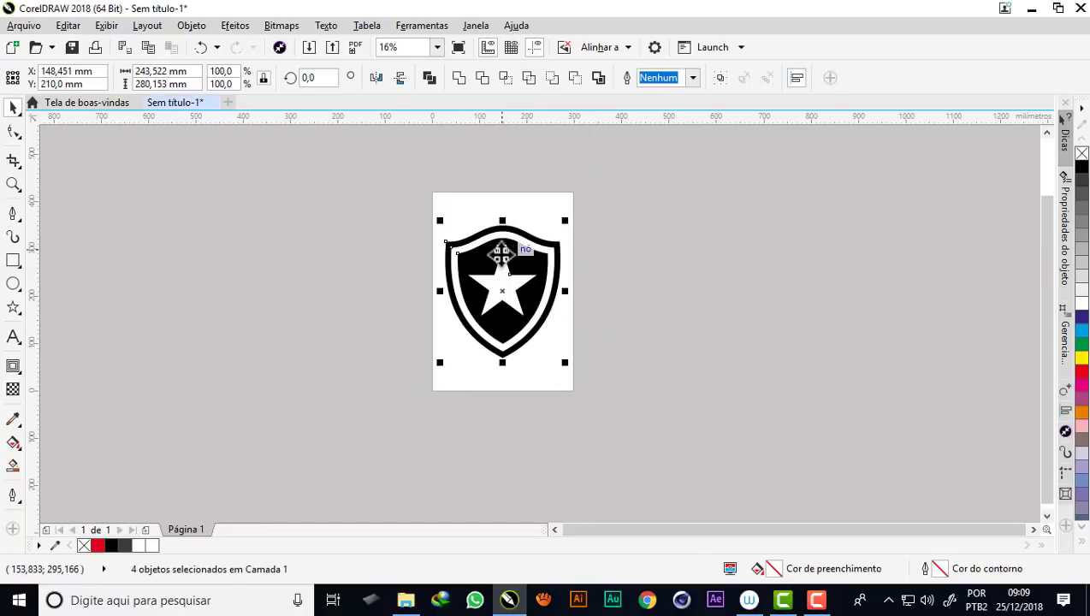
pyautogui.scroll(2, 501, 253)
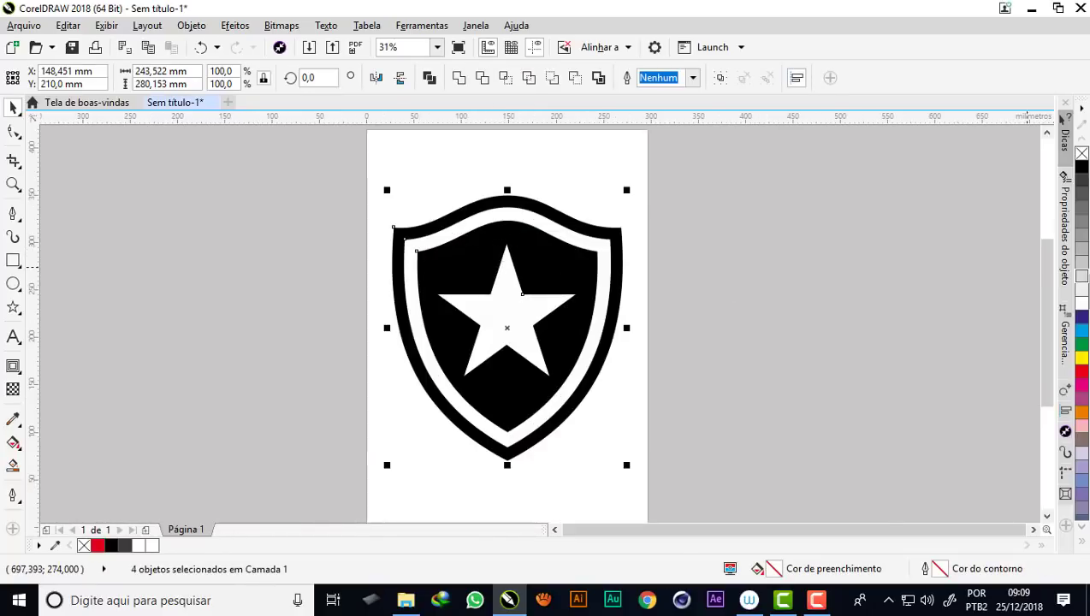
pyautogui.moveTo(1047, 272); pyautogui.dragTo(1045, 254)
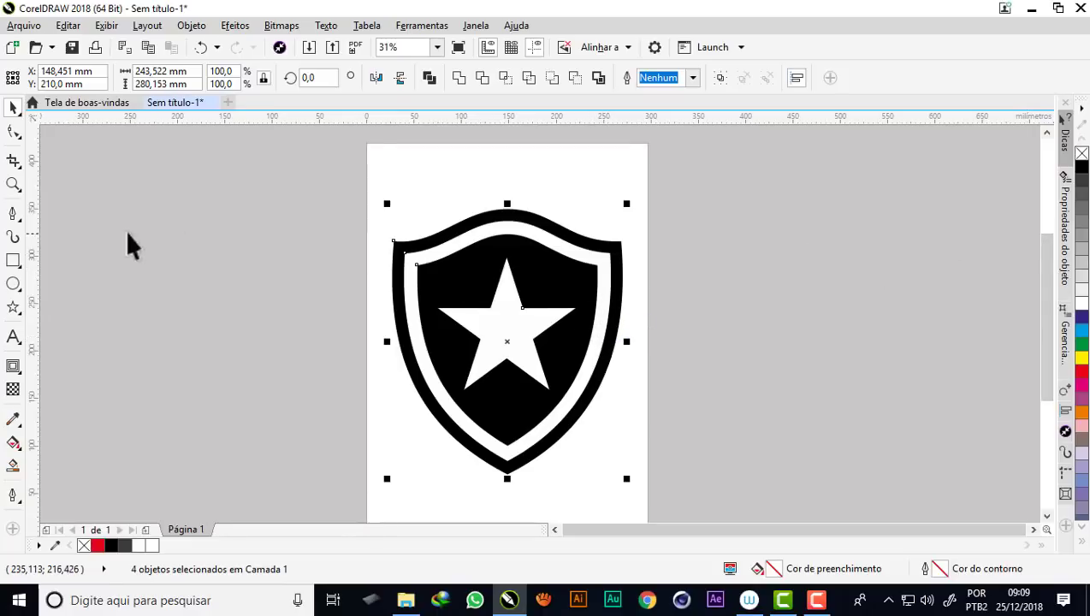
pyautogui.click(13, 184)
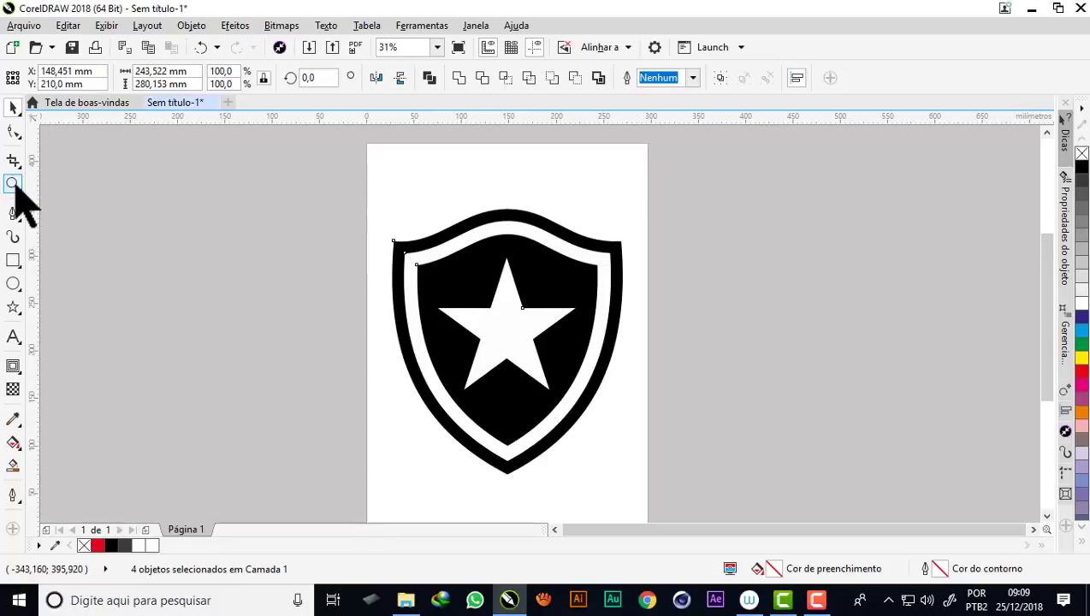
pyautogui.moveTo(377, 199); pyautogui.dragTo(644, 498)
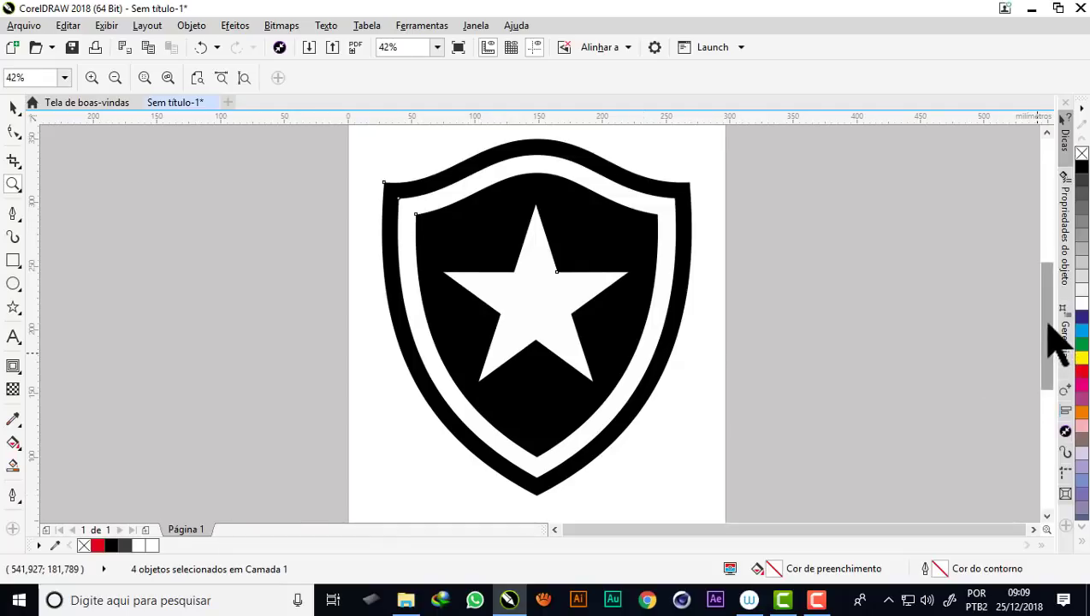
pyautogui.scroll(1, 1051, 342)
pyautogui.click(12, 107)
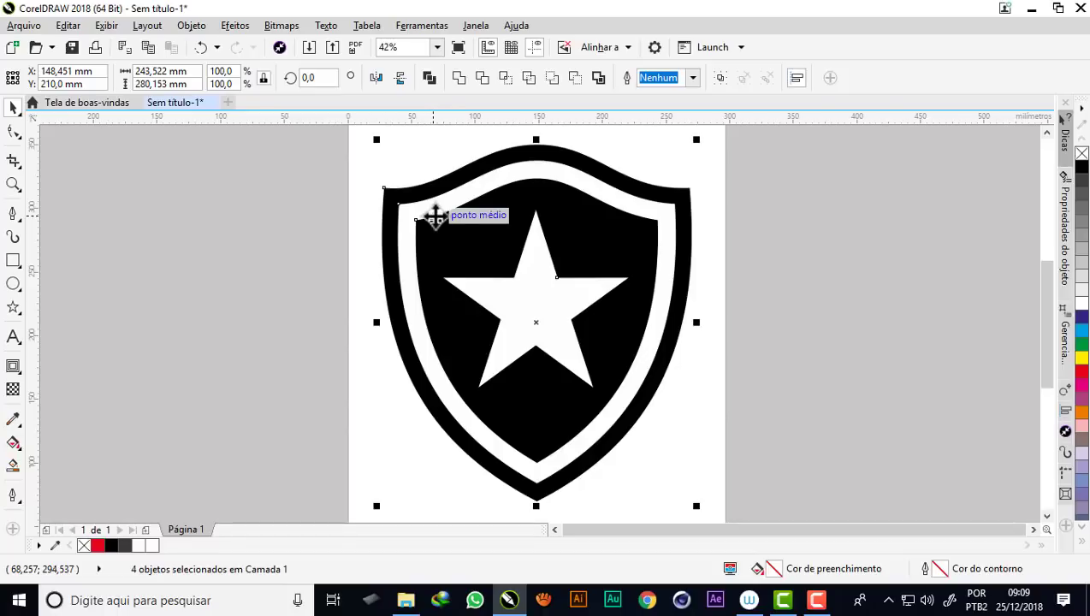
pyautogui.click(796, 295)
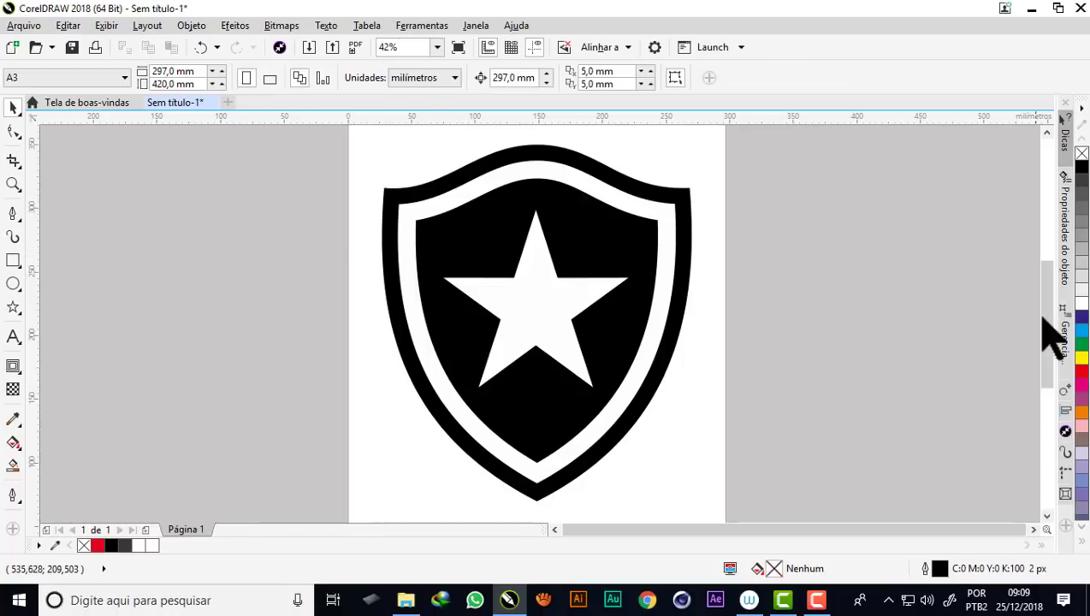
pyautogui.moveTo(1050, 313); pyautogui.dragTo(1046, 308)
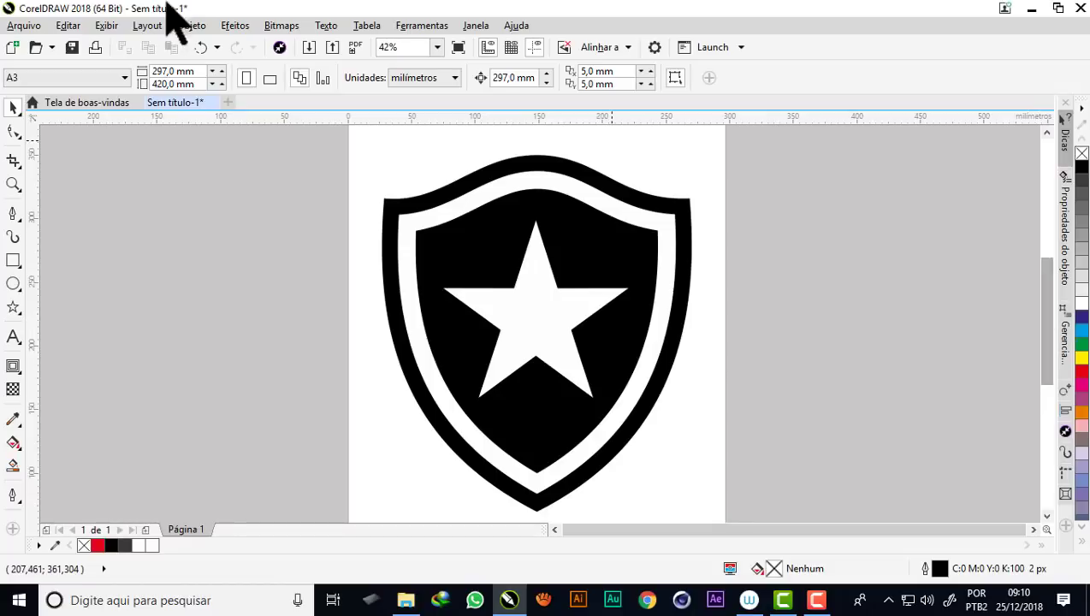
# Step: In Salvar como, create a new folder named escudos and open it
pyautogui.click(26, 25)
pyautogui.click(65, 180)
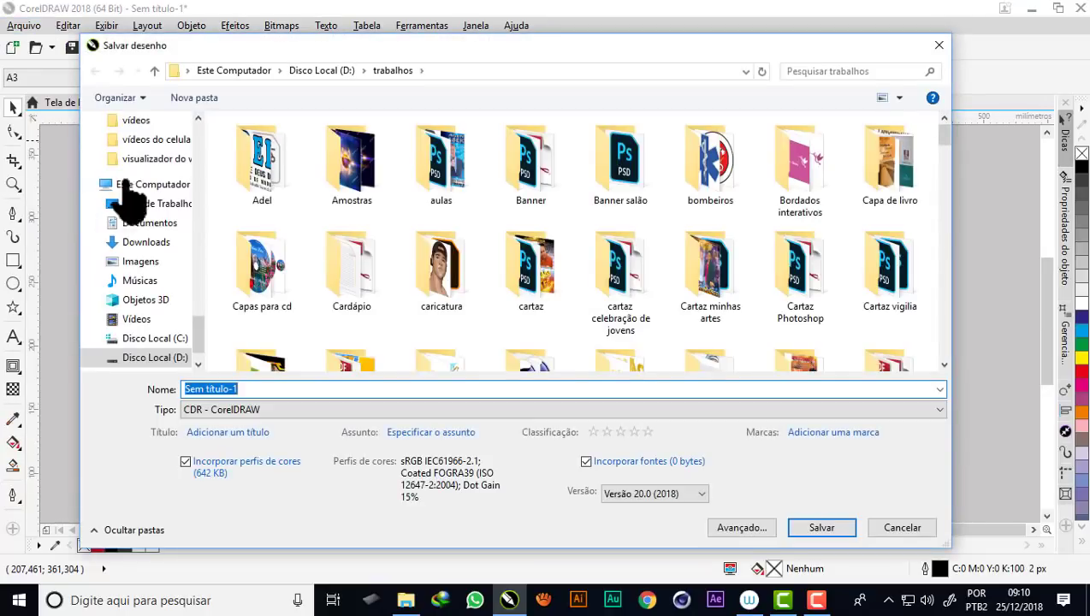
pyautogui.click(190, 99)
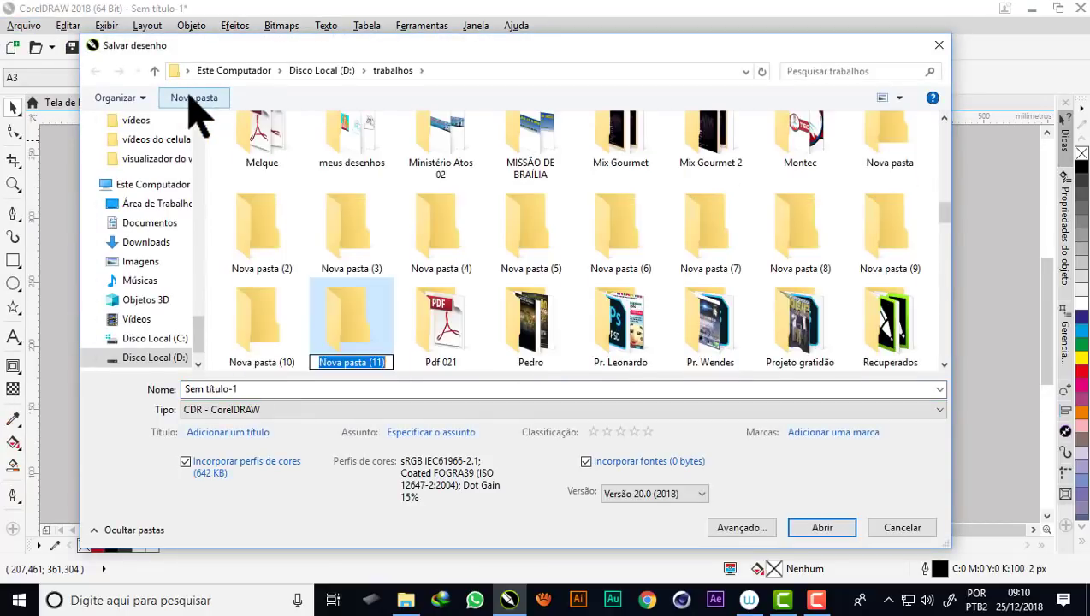
pyautogui.write('esc')
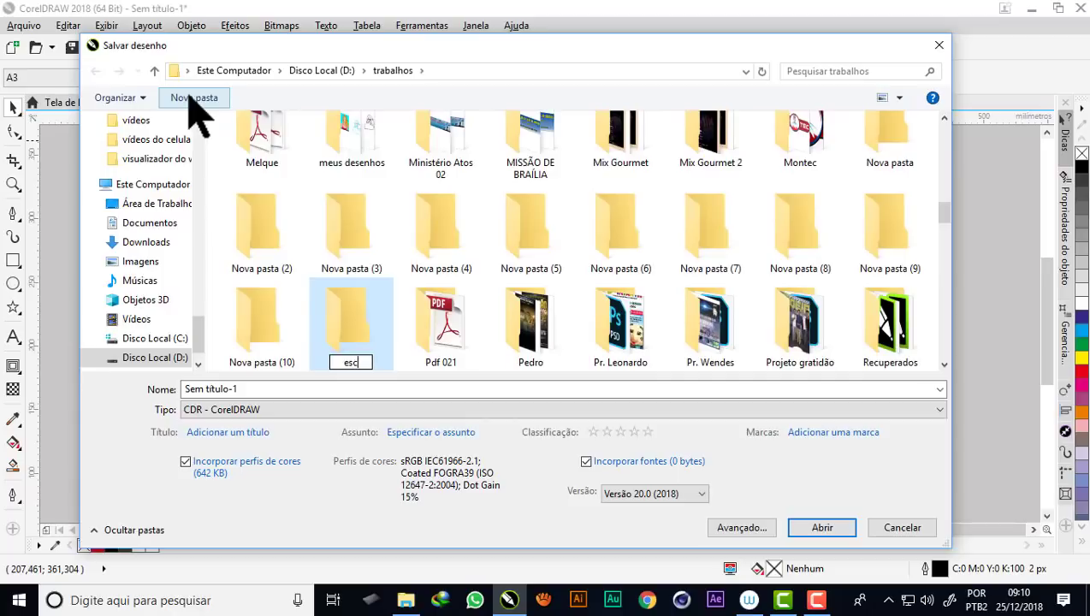
pyautogui.write('udos')
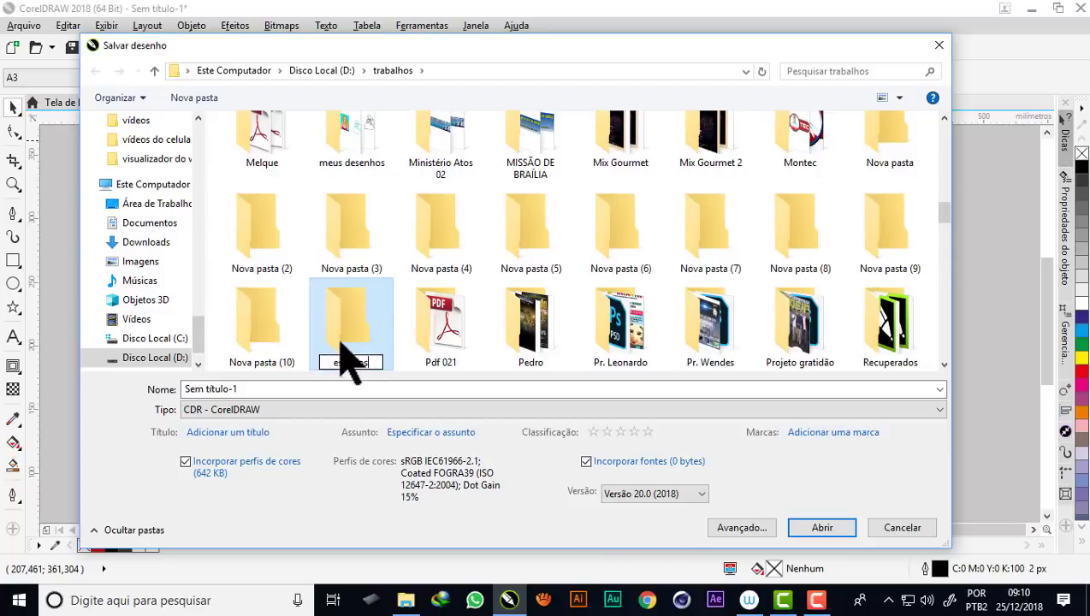
pyautogui.doubleClick(368, 351)
# Step: Save the drawing as Vasco in version 15.0 format
pyautogui.click(243, 390)
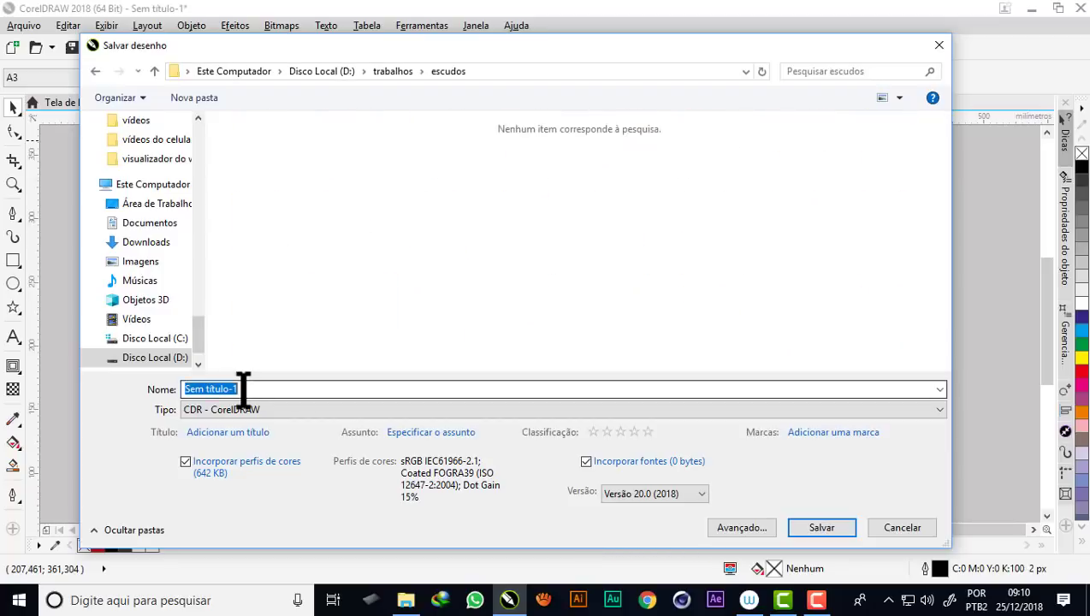
pyautogui.write('Vas')
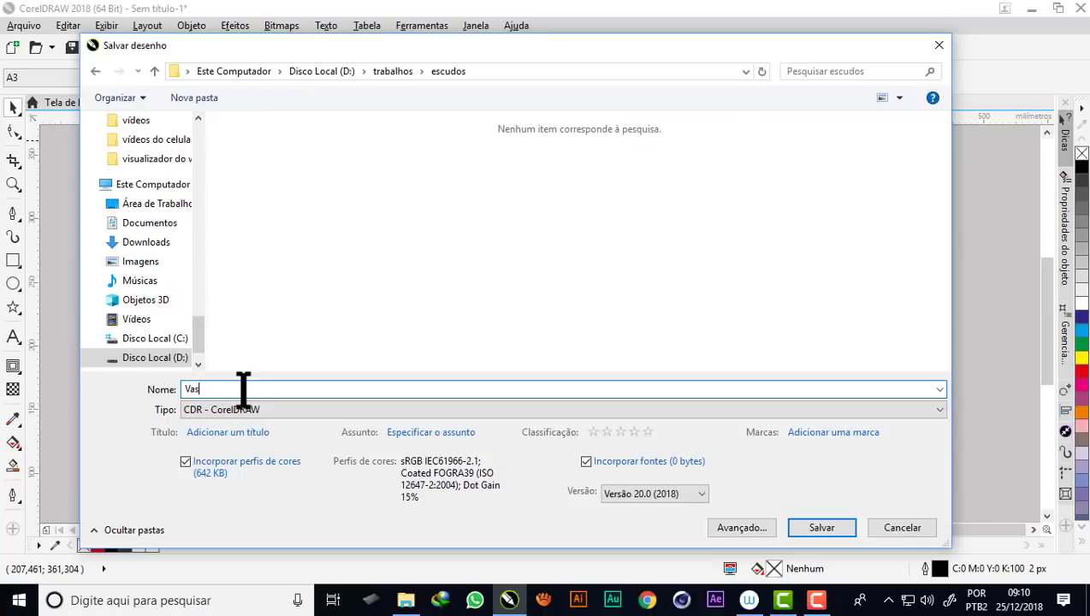
pyautogui.write('co')
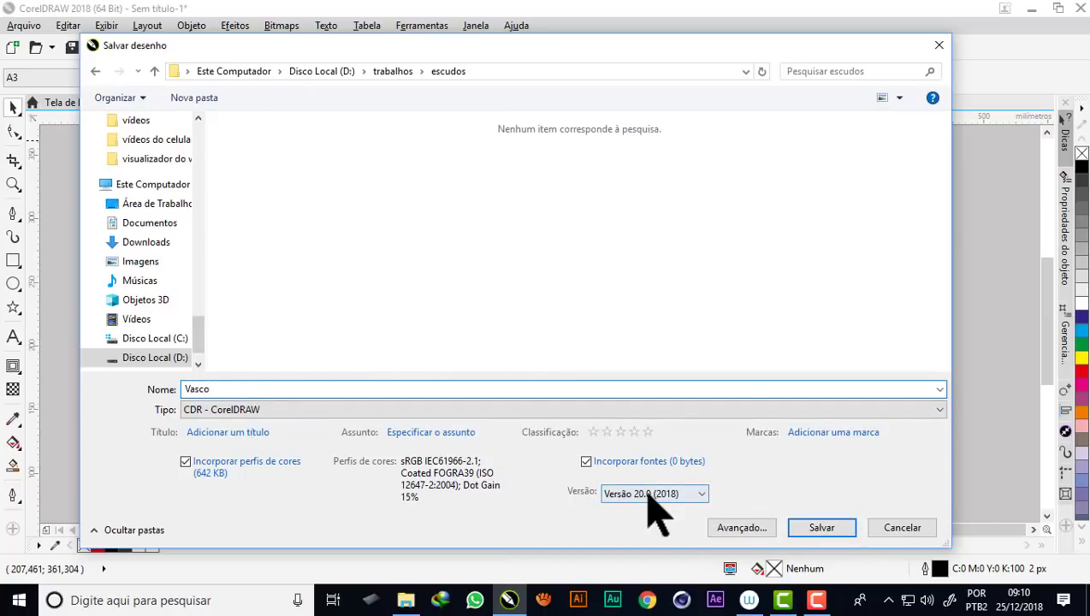
pyautogui.click(692, 493)
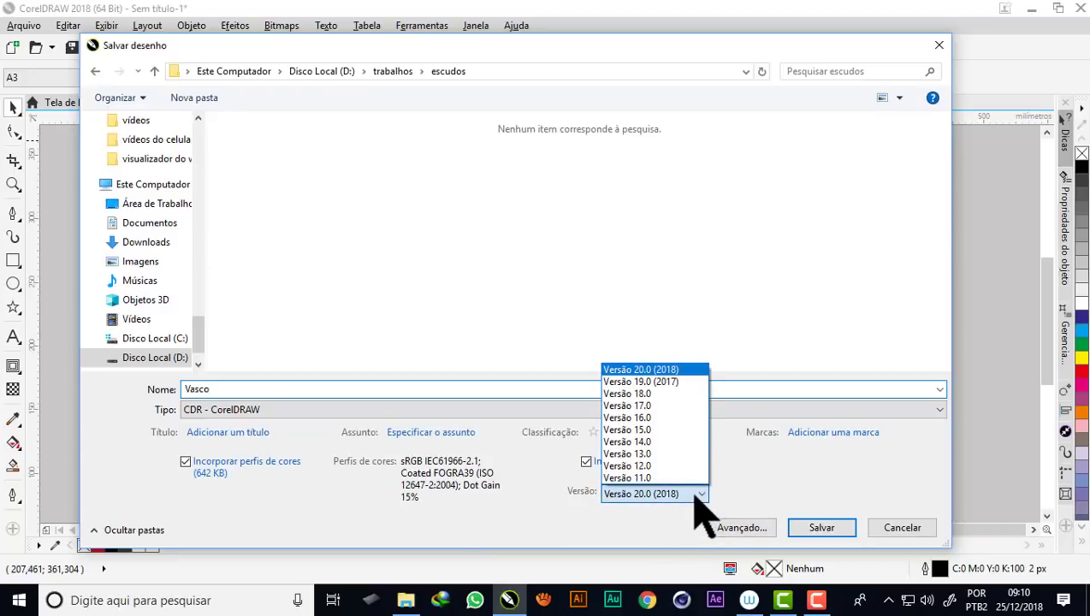
pyautogui.click(625, 430)
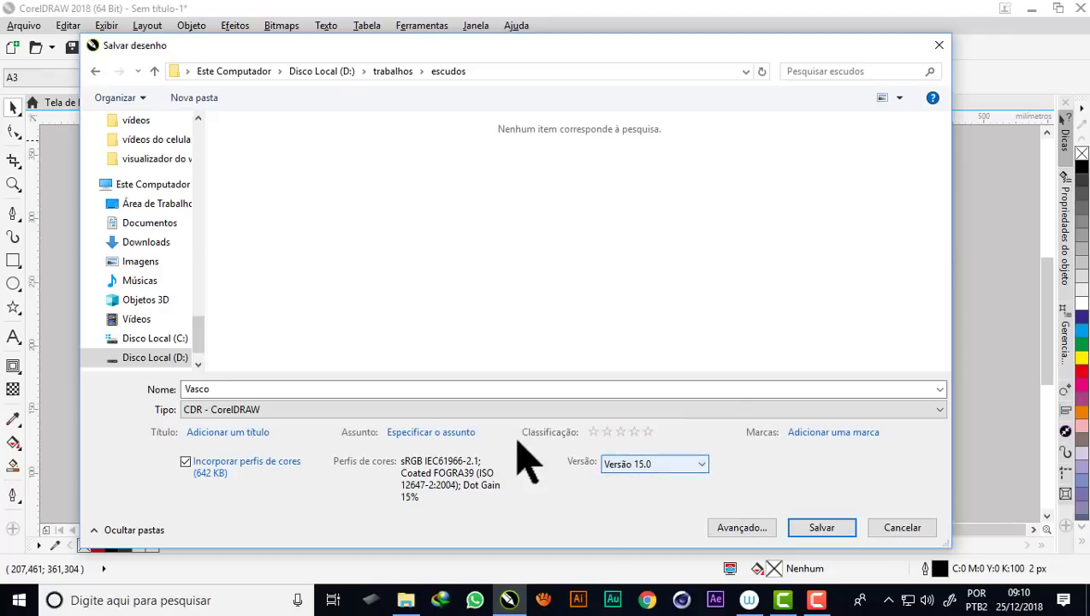
pyautogui.click(823, 530)
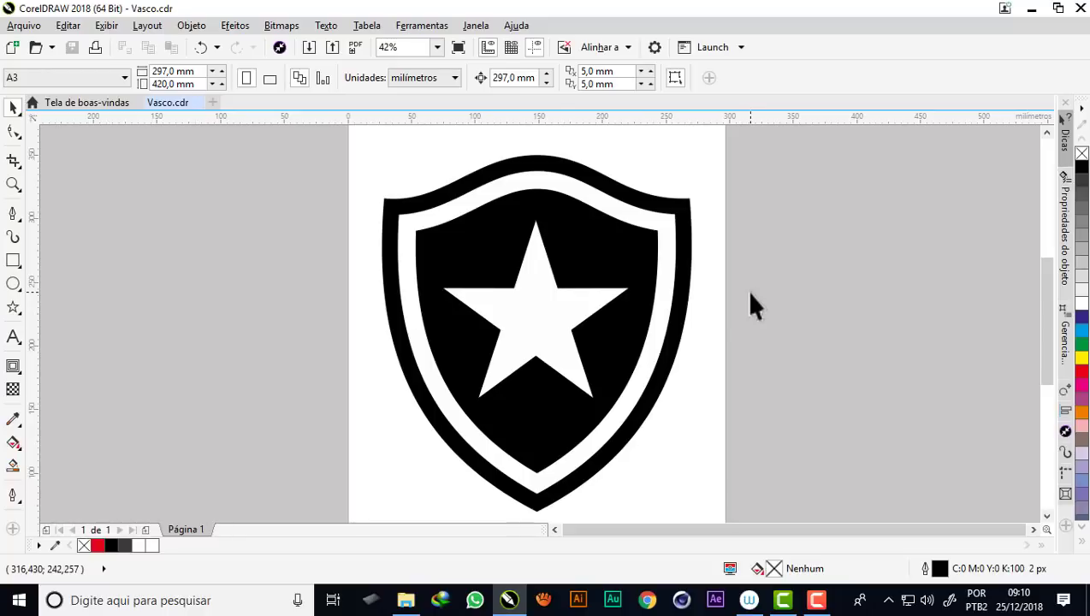
# Step: Zoom in closely on the saved black shield crest to inspect it
pyautogui.scroll(-2, 525, 242)
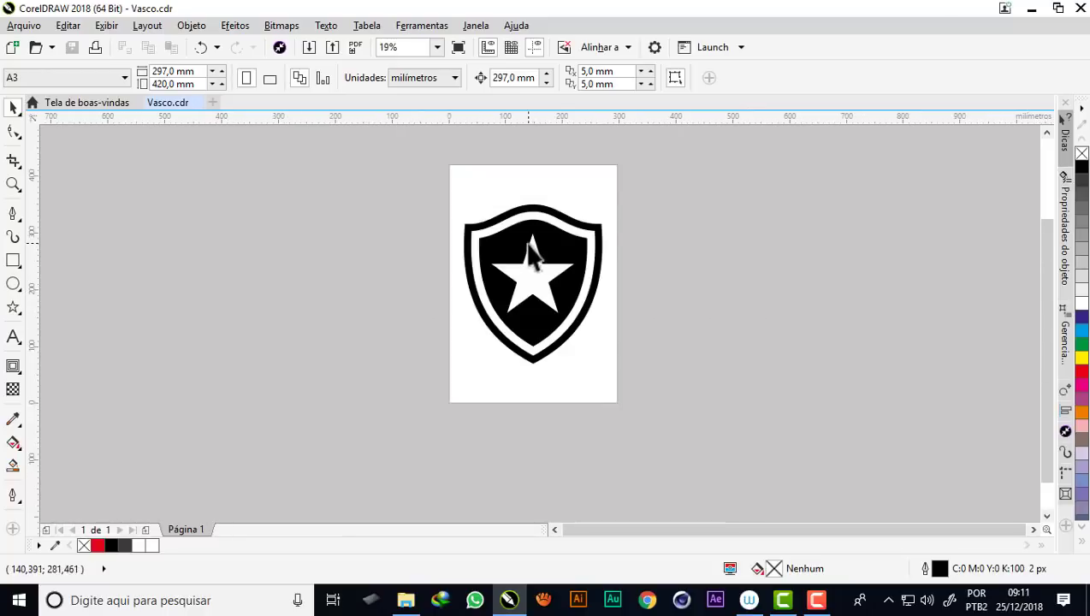
pyautogui.scroll(2, 524, 233)
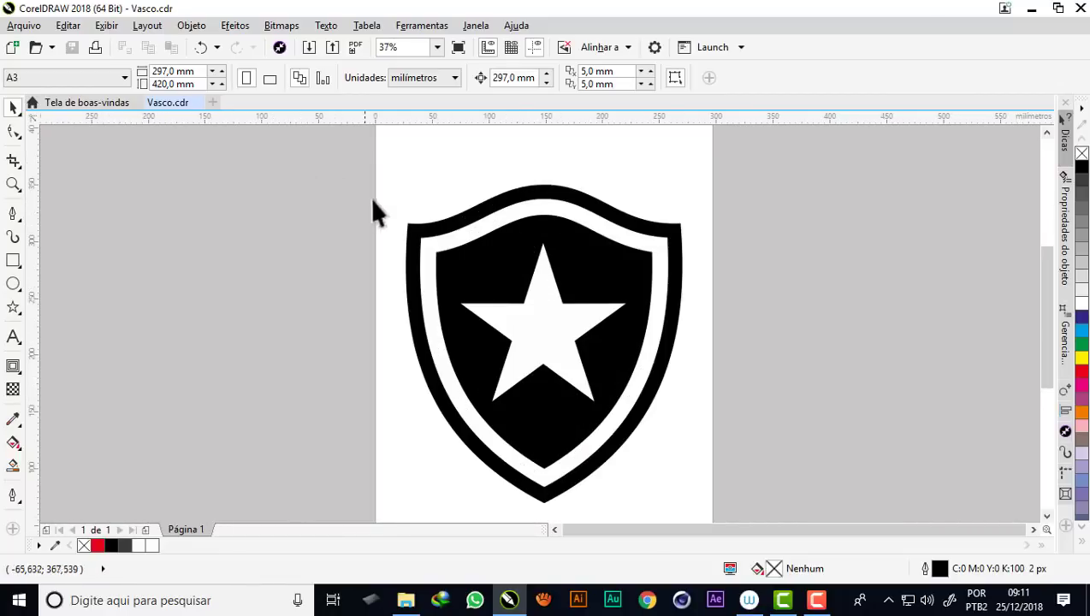
pyautogui.click(13, 184)
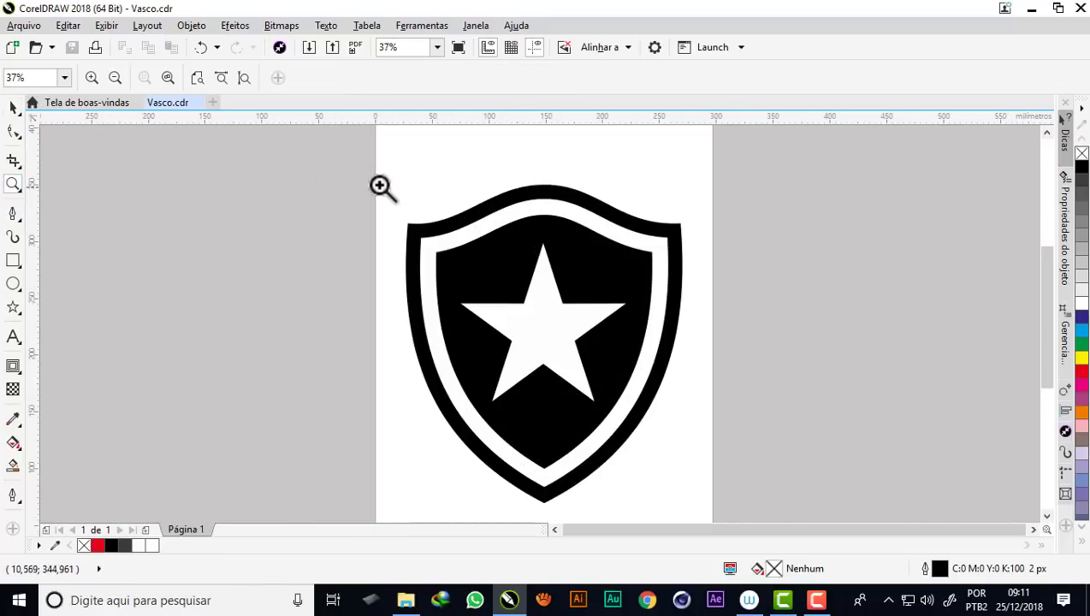
pyautogui.moveTo(379, 184); pyautogui.dragTo(712, 508)
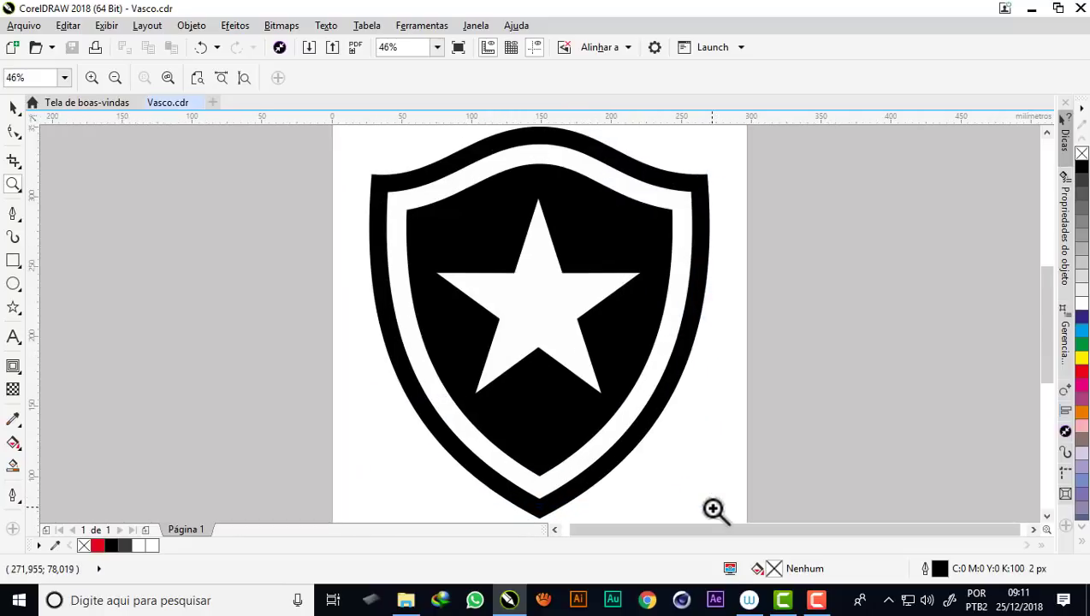
pyautogui.click(406, 600)
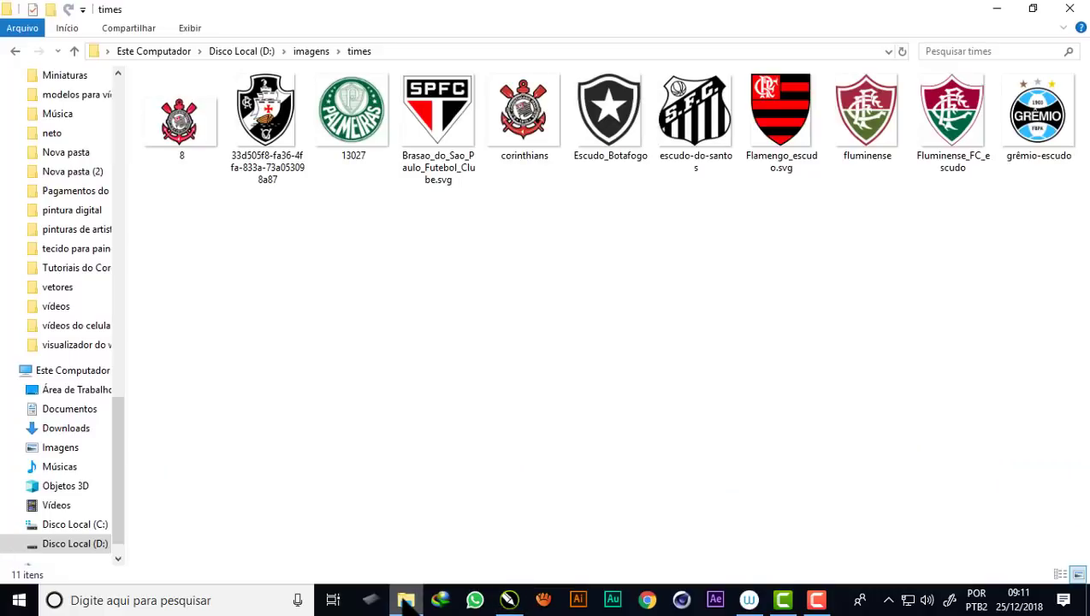